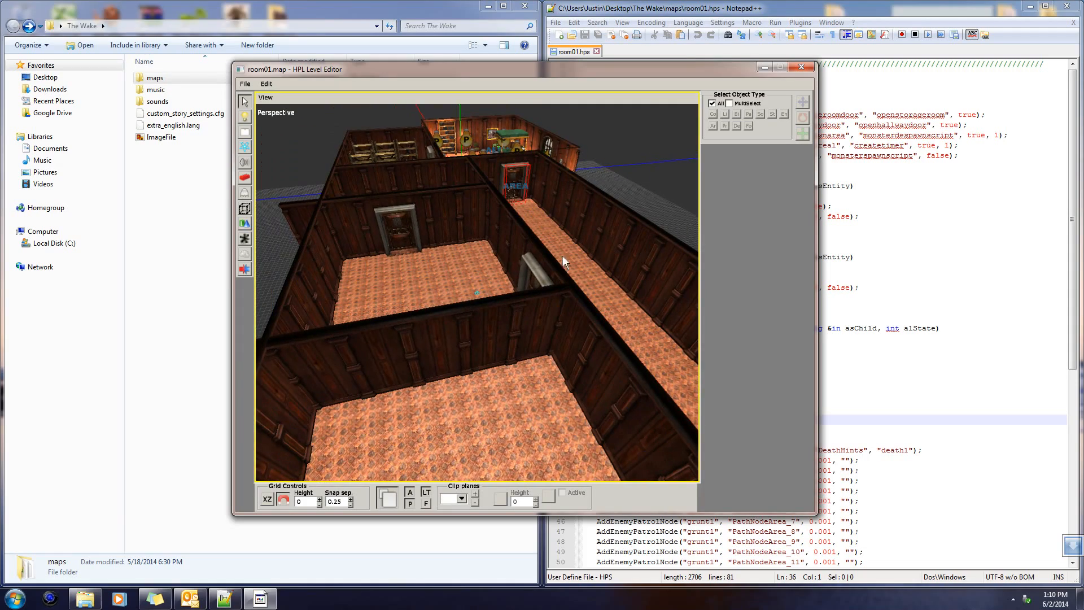
# - Examine the hallway and adjoining rooms of the room01 map from several angles in the perspective view
pyautogui.keyDown('alt'); pyautogui.moveTo(488, 238); pyautogui.dragTo(282, 299); pyautogui.keyUp('alt')
pyautogui.keyDown('alt'); pyautogui.moveTo(551, 308); pyautogui.dragTo(505, 357); pyautogui.keyUp('alt')
pyautogui.keyDown('alt'); pyautogui.moveTo(505, 357); pyautogui.dragTo(531, 252, button='right'); pyautogui.keyUp('alt')
pyautogui.keyDown('alt'); pyautogui.moveTo(499, 239); pyautogui.dragTo(380, 376); pyautogui.keyUp('alt')
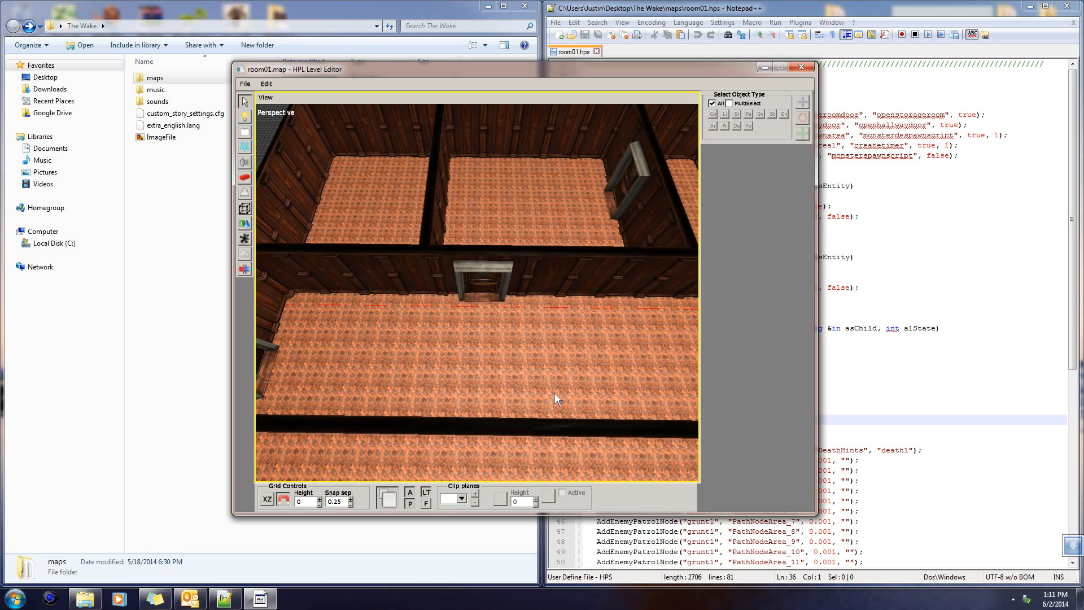
pyautogui.keyDown('alt'); pyautogui.moveTo(587, 424); pyautogui.dragTo(514, 355); pyautogui.keyUp('alt')
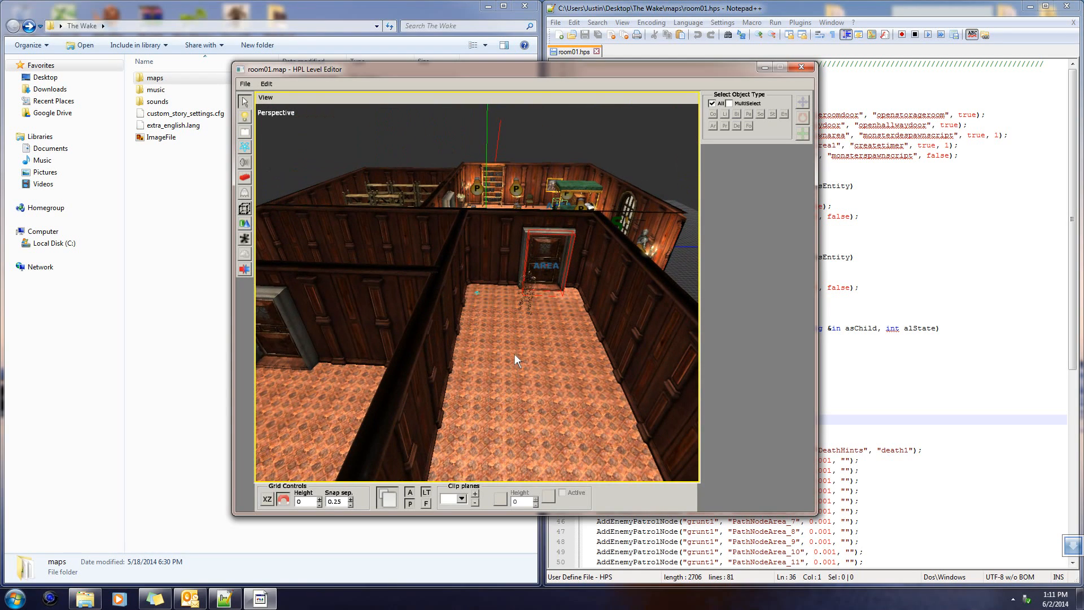
pyautogui.keyDown('alt'); pyautogui.moveTo(515, 360); pyautogui.dragTo(632, 313); pyautogui.keyUp('alt')
pyautogui.keyDown('alt'); pyautogui.moveTo(531, 314); pyautogui.dragTo(499, 251); pyautogui.keyUp('alt')
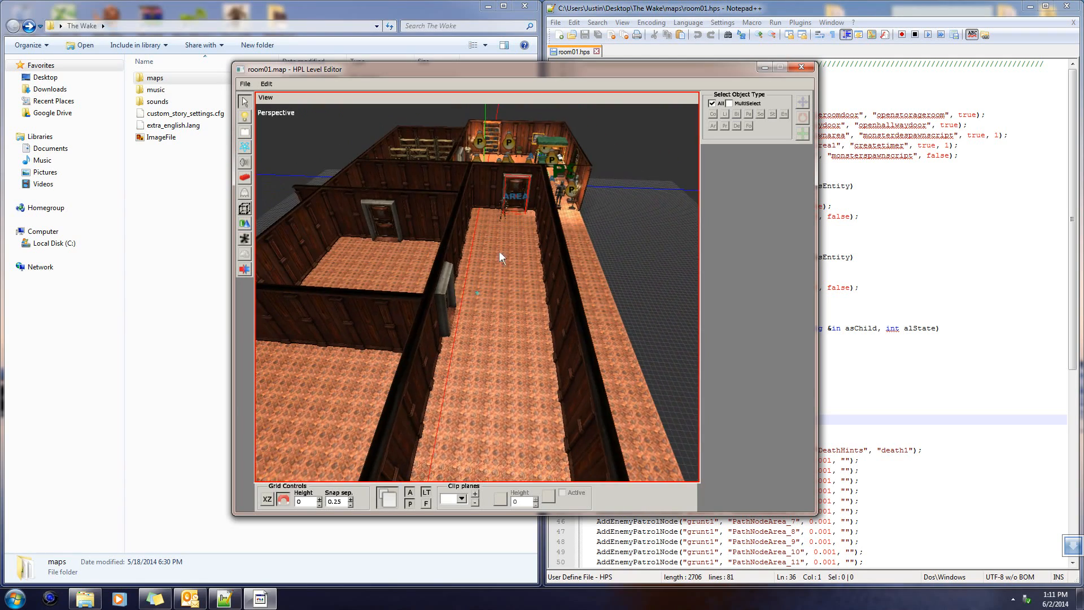
# - Minimize the level editor and open the Templates folder inside the maps folder of The Wake
pyautogui.click(764, 69)
pyautogui.click(416, 194)
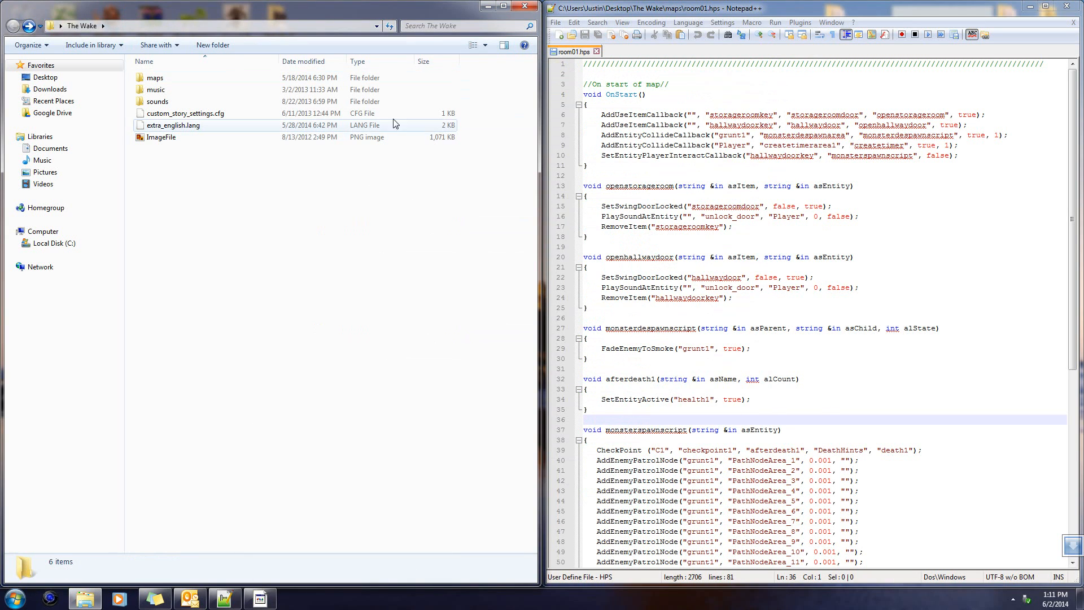
pyautogui.doubleClick(166, 79)
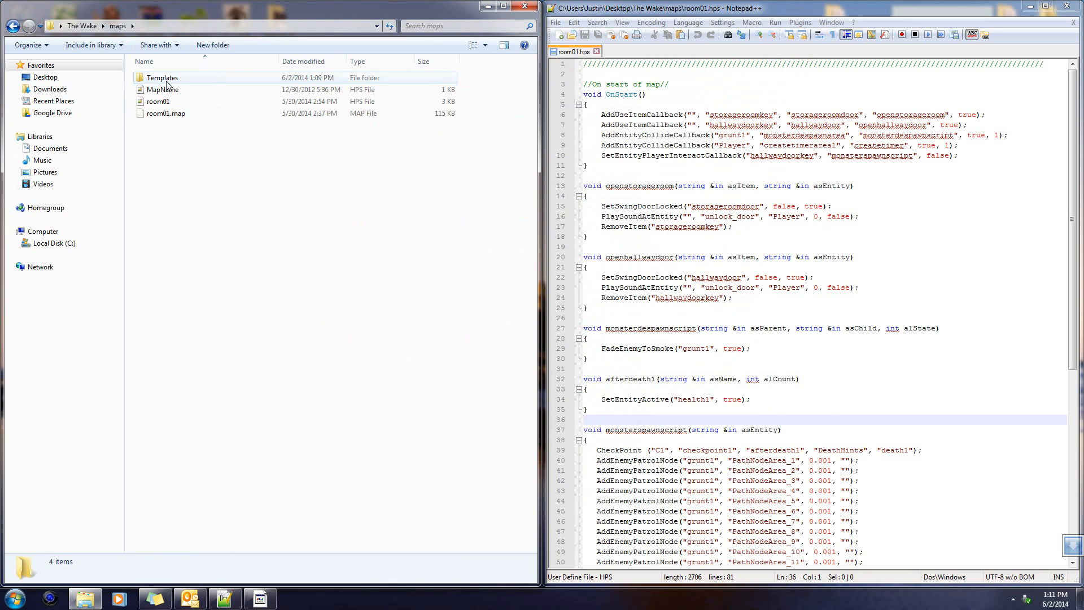
pyautogui.doubleClick(166, 81)
pyautogui.moveTo(301, 238); pyautogui.dragTo(199, 112)
pyautogui.click(223, 163)
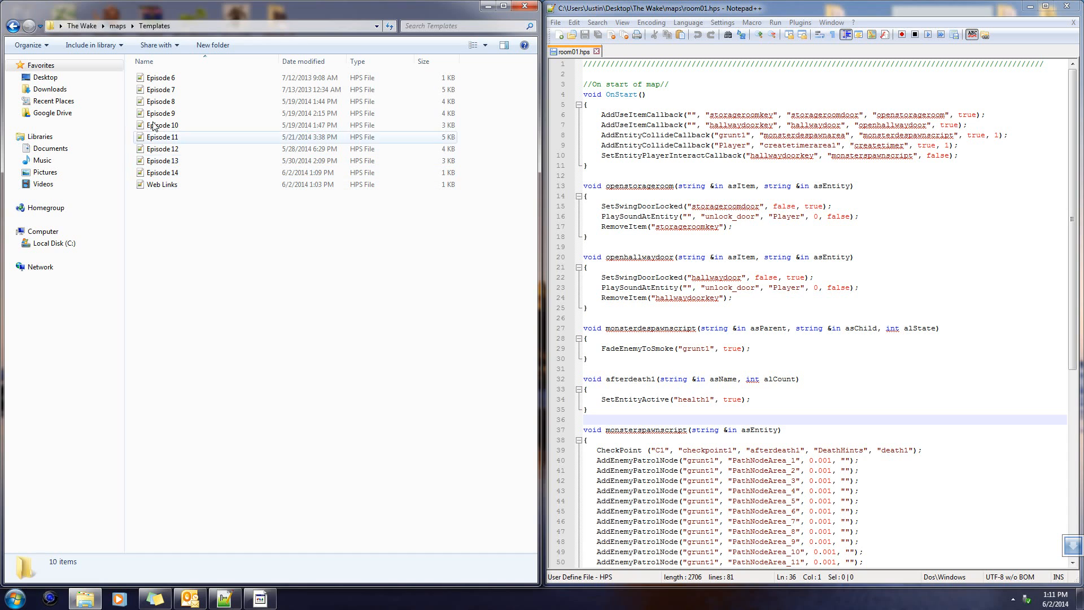
pyautogui.moveTo(284, 264); pyautogui.dragTo(168, 69)
pyautogui.click(212, 271)
# - Open the Episode 14 script template in Notepad++, read its comments and close the file again
pyautogui.click(172, 172)
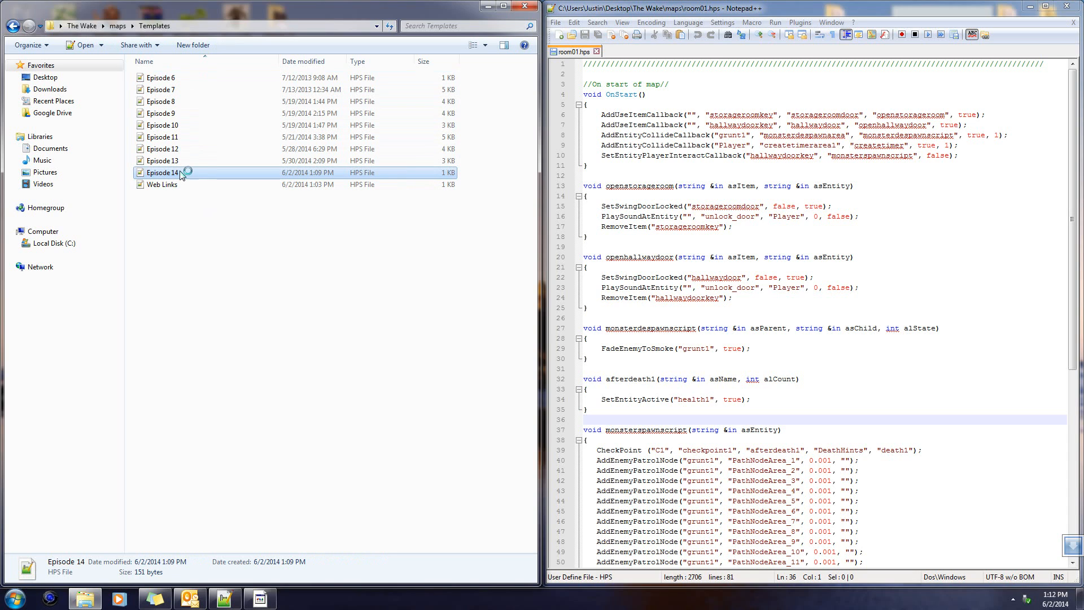
pyautogui.hotkey('ctrl', 'a')
pyautogui.click(697, 122)
pyautogui.hotkey('ctrl', 'a')
pyautogui.click(697, 123)
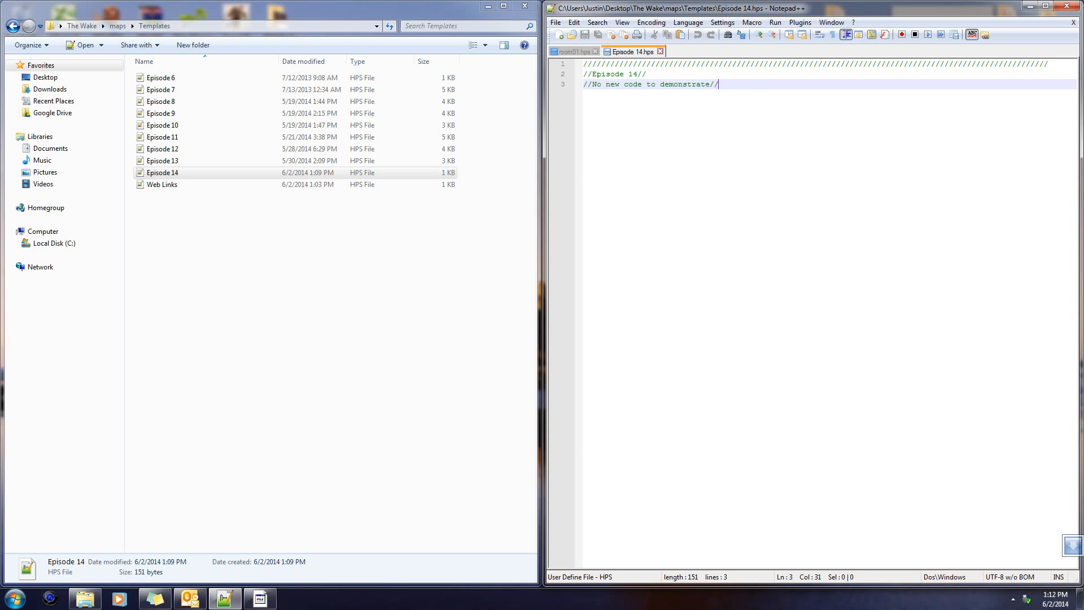
pyautogui.click(660, 51)
# - Open the Web Links file from the Templates folder in Notepad++
pyautogui.moveTo(233, 231); pyautogui.dragTo(163, 95)
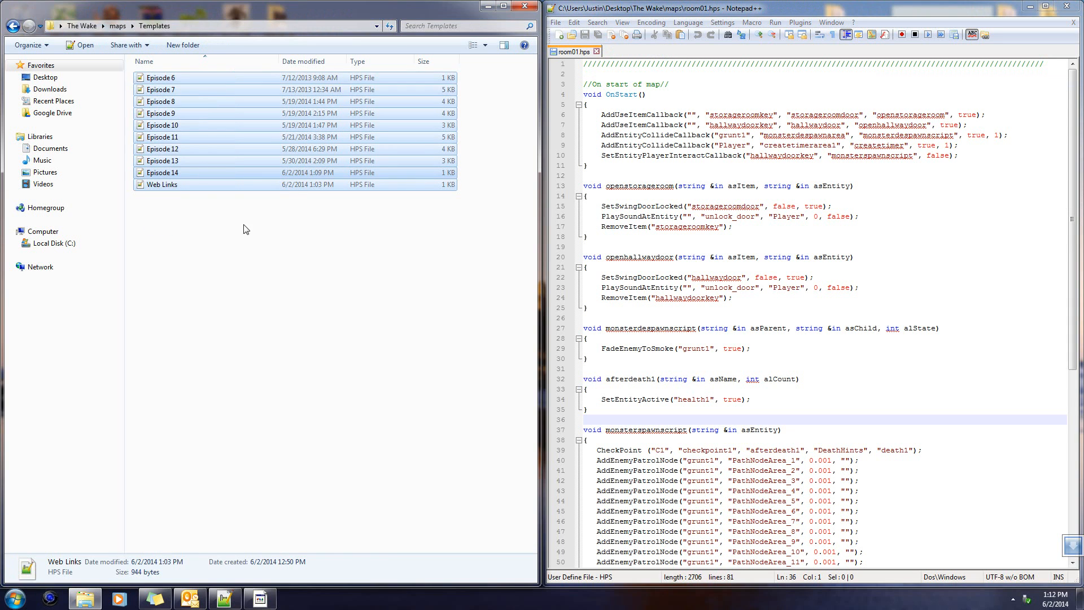
pyautogui.click(235, 268)
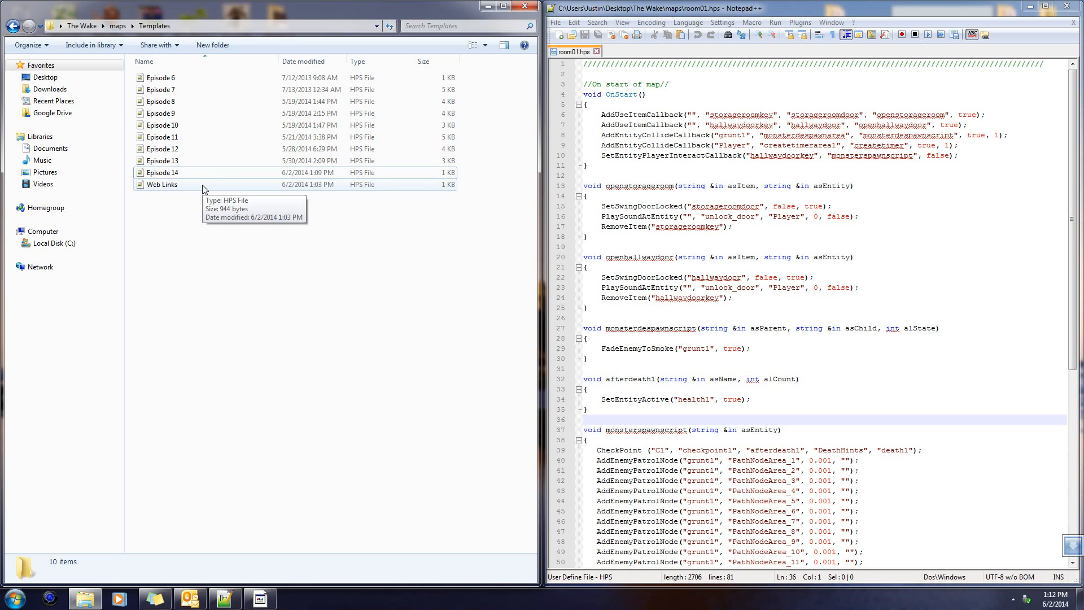
pyautogui.doubleClick(203, 186)
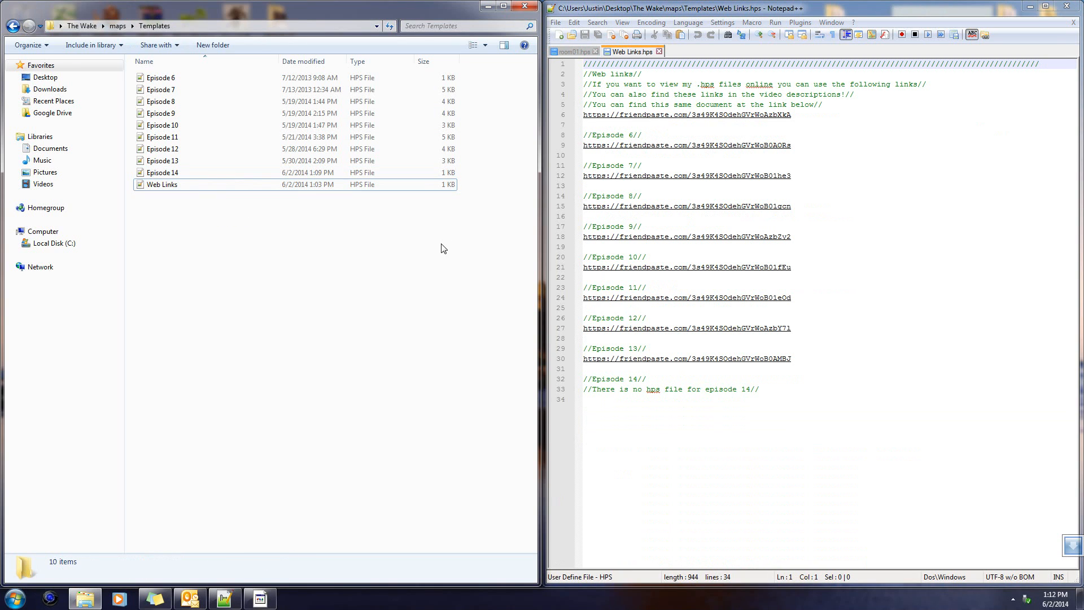
pyautogui.click(842, 237)
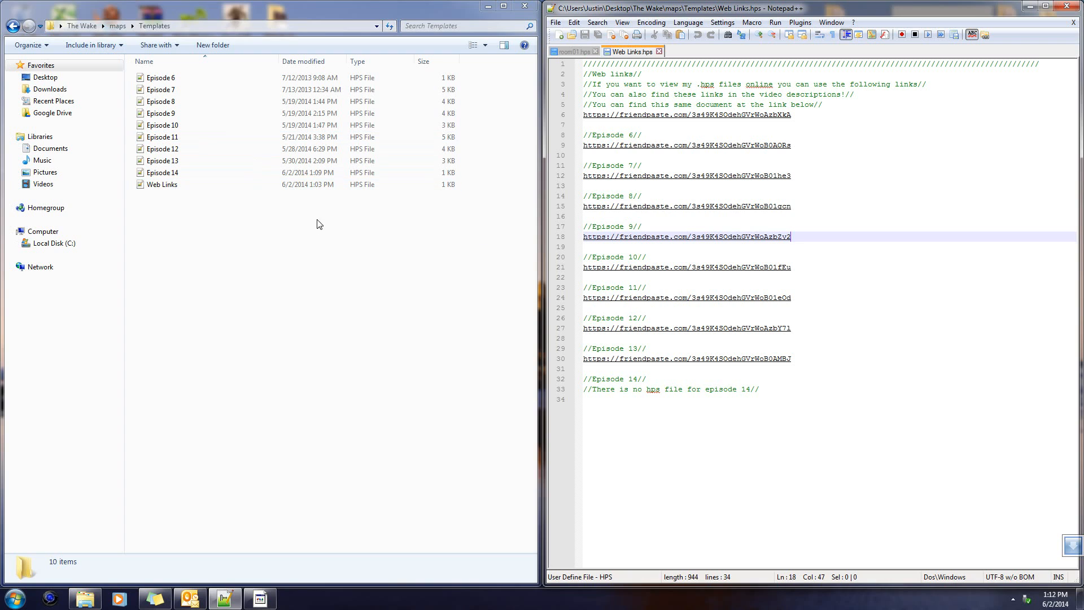
pyautogui.moveTo(841, 406); pyautogui.dragTo(842, 297)
pyautogui.click(841, 406)
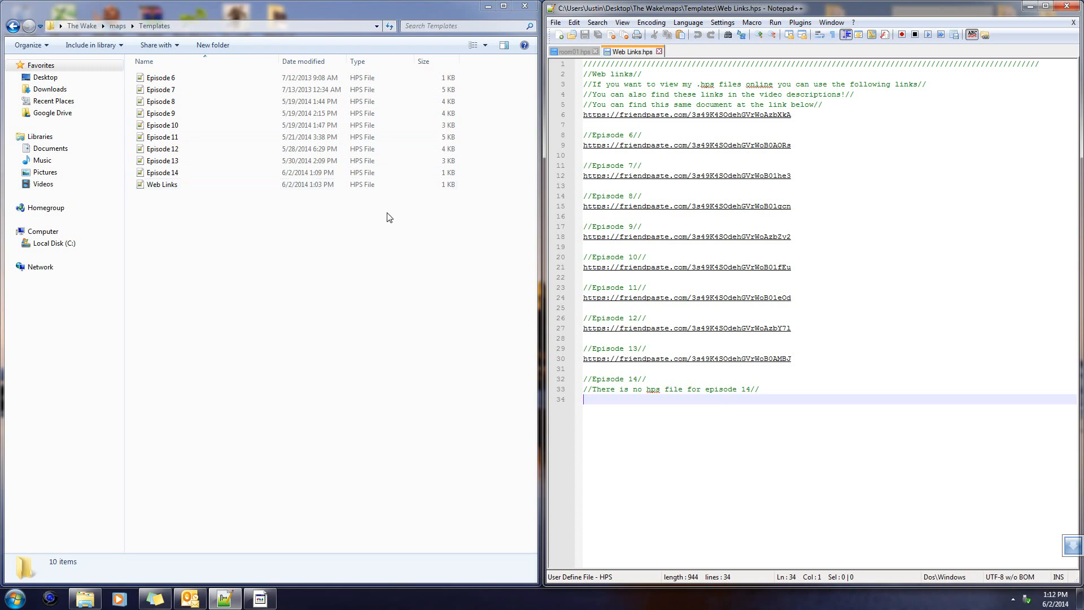
# - Examine the episode files in the Templates folder alongside the episode links listed in the Web Links file
pyautogui.moveTo(488, 243); pyautogui.dragTo(223, 261)
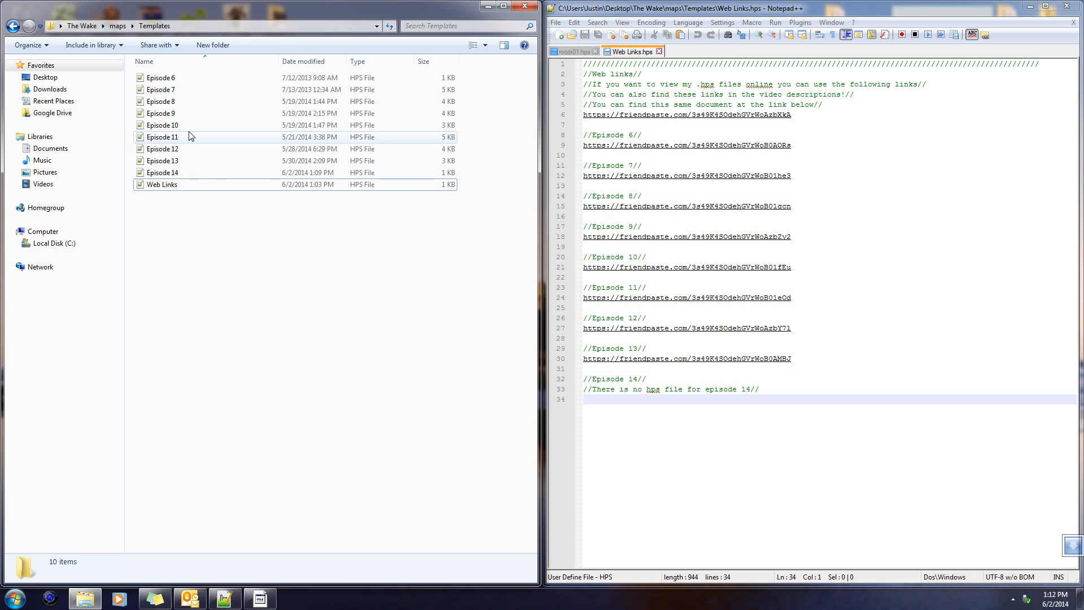
pyautogui.click(185, 77)
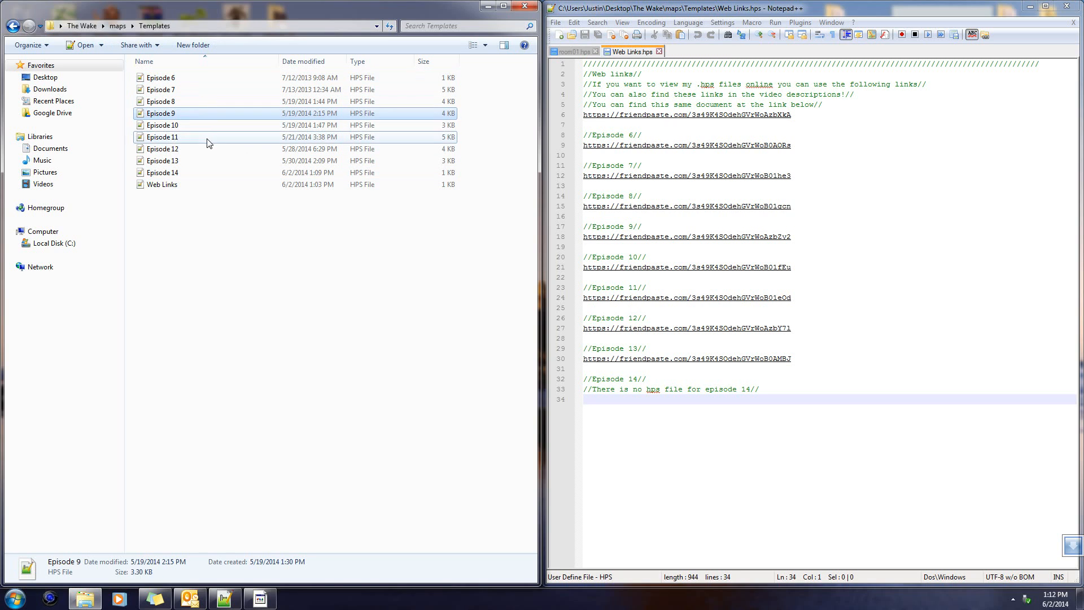
pyautogui.click(195, 173)
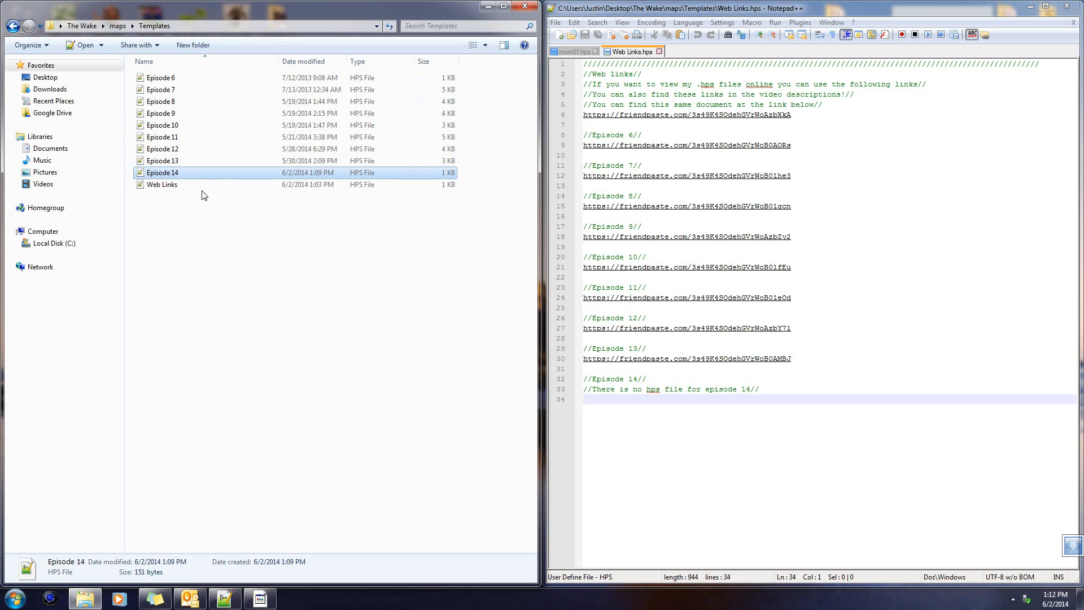
pyautogui.click(375, 254)
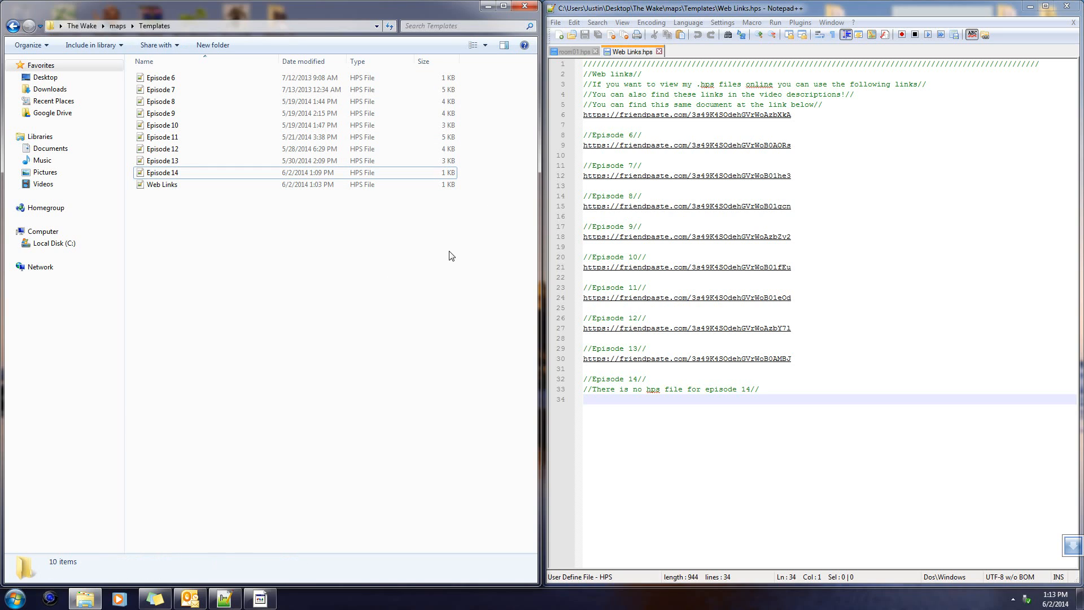
pyautogui.click(587, 216)
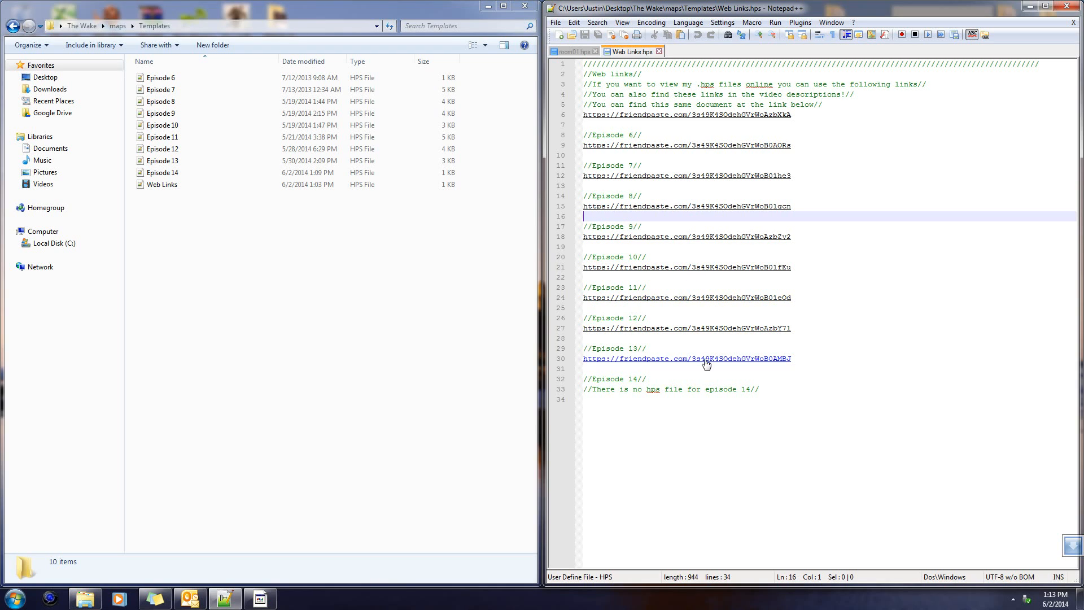
pyautogui.moveTo(583, 369); pyautogui.dragTo(584, 277)
pyautogui.click(801, 399)
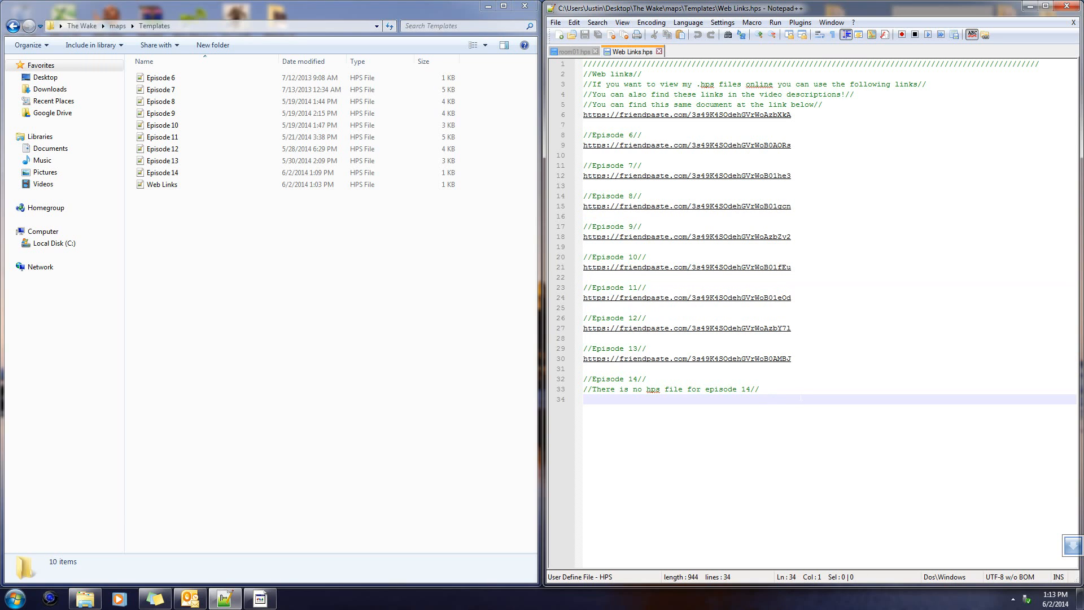
pyautogui.moveTo(801, 399); pyautogui.dragTo(584, 277)
pyautogui.click(800, 399)
pyautogui.moveTo(329, 235); pyautogui.dragTo(191, 60)
pyautogui.click(490, 277)
pyautogui.moveTo(666, 425); pyautogui.dragTo(621, 421)
pyautogui.hotkey('ctrl', 'shift', 'Home')
pyautogui.click(647, 288)
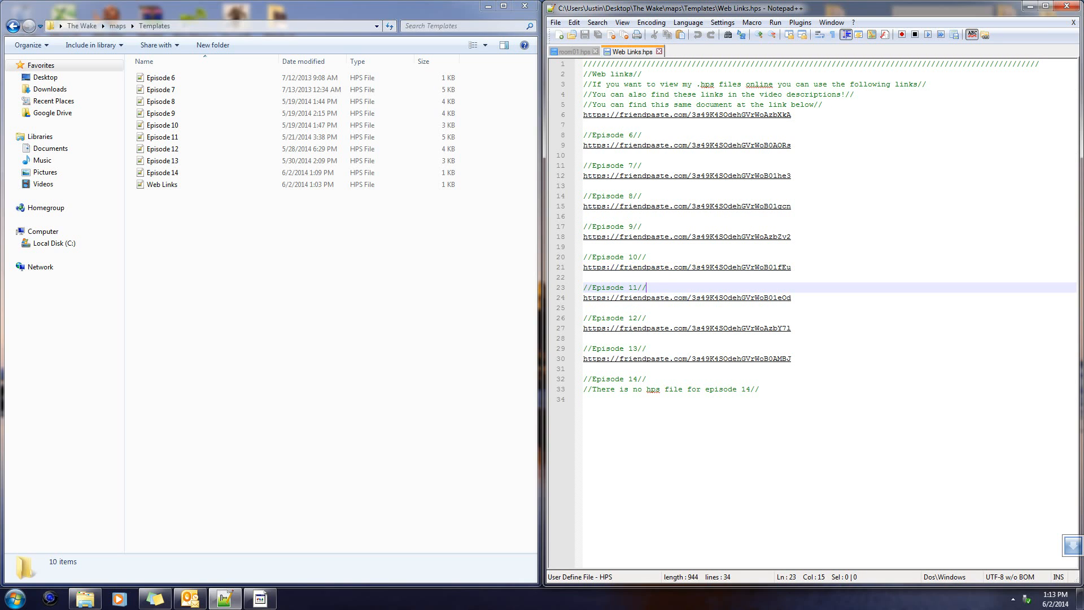
# - Open the friendpaste link listed under Episode 10 in the browser
pyautogui.click(656, 271)
pyautogui.rightClick(656, 272)
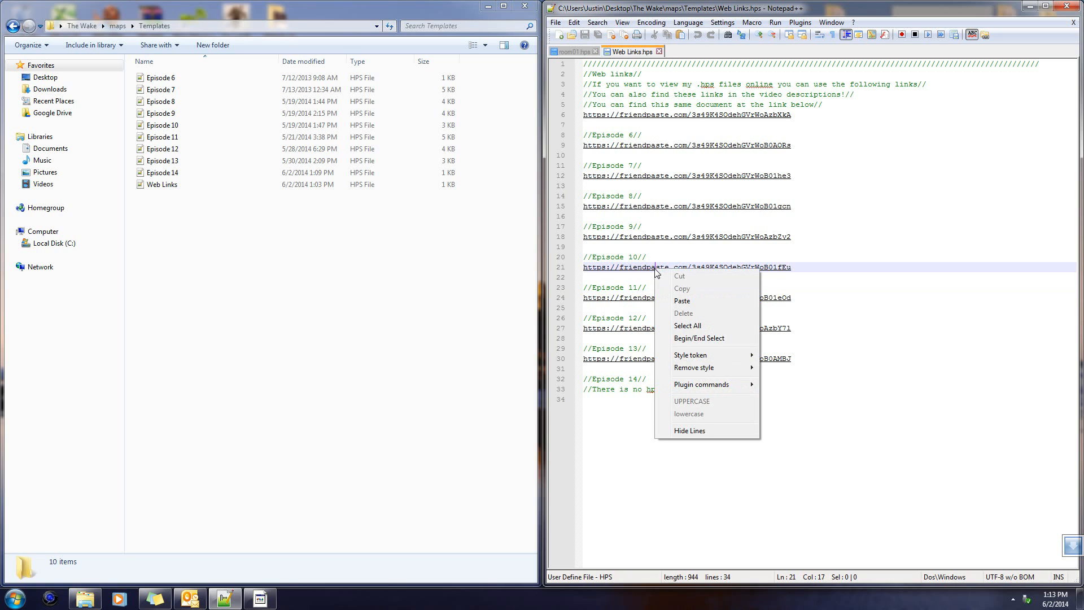
pyautogui.press('Escape')
pyautogui.doubleClick(647, 268)
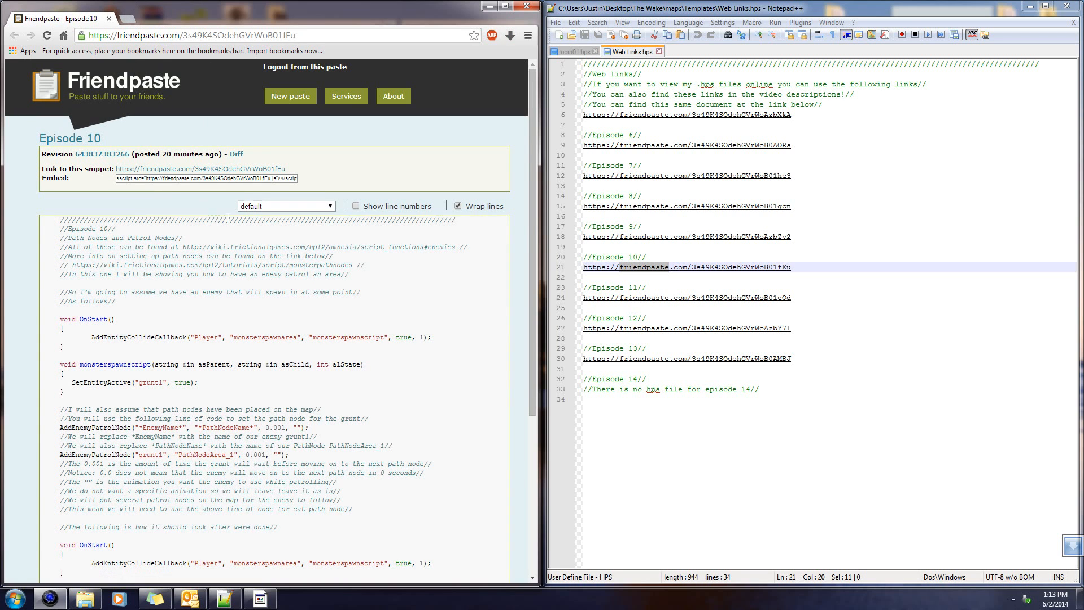
# - Read through the Episode 10 paste on path nodes and patrol nodes, from its title to the closing comments
pyautogui.scroll(-5, 271, 322)
pyautogui.scroll(2, 254, 277)
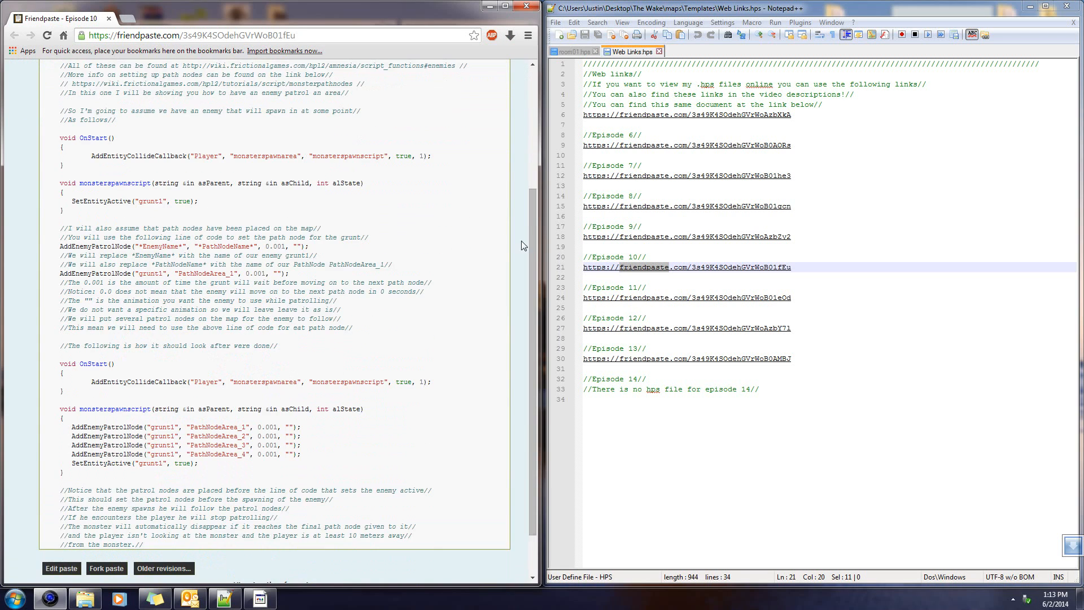
pyautogui.scroll(-1, 532, 238)
pyautogui.scroll(-3, 339, 218)
pyautogui.scroll(2, 339, 217)
pyautogui.scroll(3, 243, 280)
pyautogui.scroll(-2, 291, 291)
pyautogui.moveTo(67, 125); pyautogui.dragTo(235, 256)
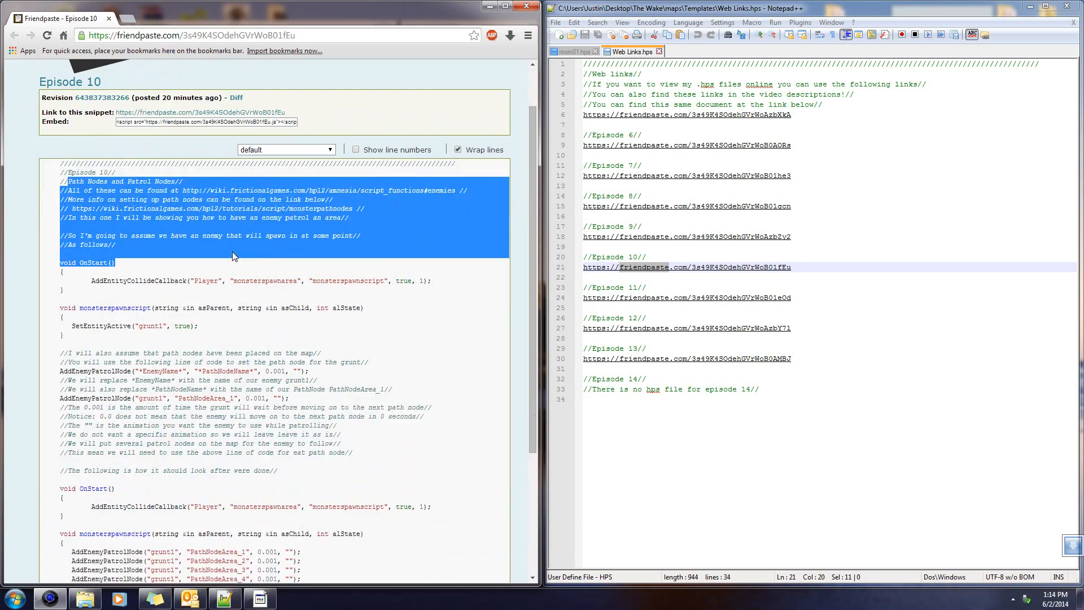
pyautogui.click(214, 142)
pyautogui.scroll(-3, 163, 226)
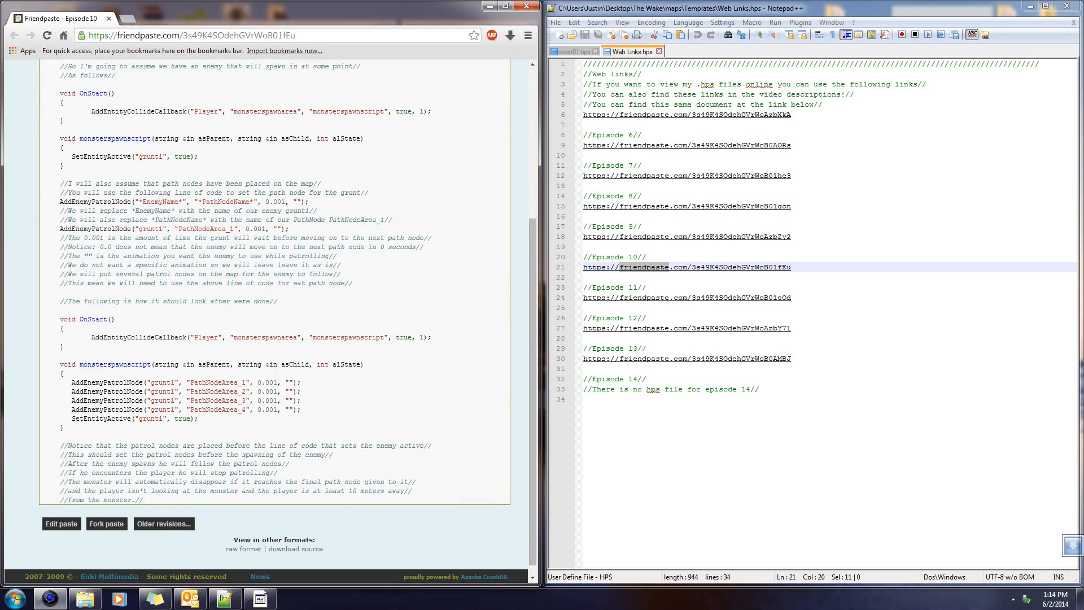
pyautogui.scroll(1, 270, 322)
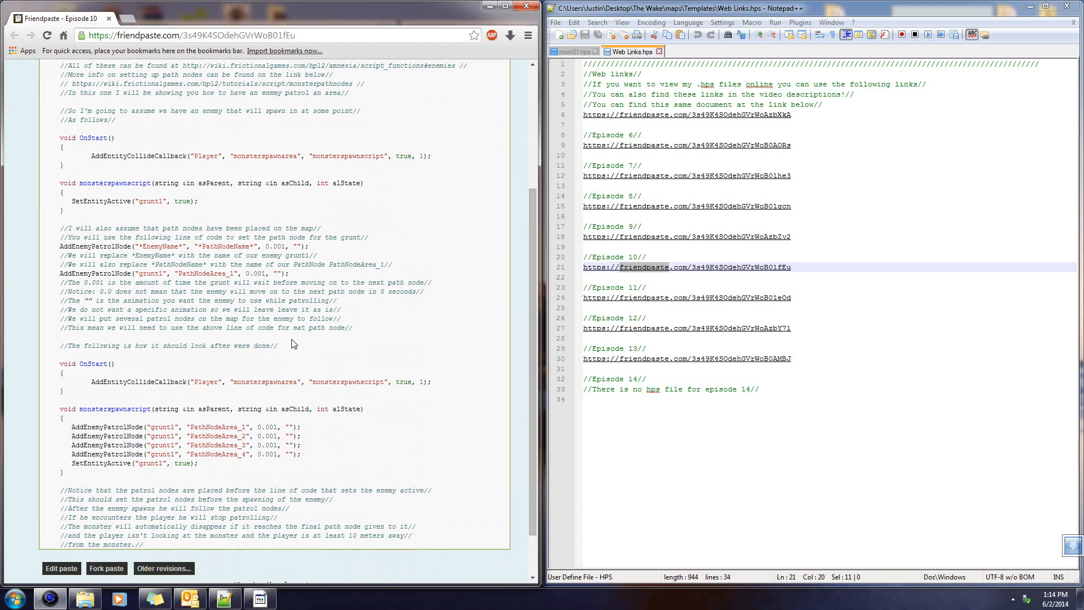
pyautogui.scroll(-1, 203, 531)
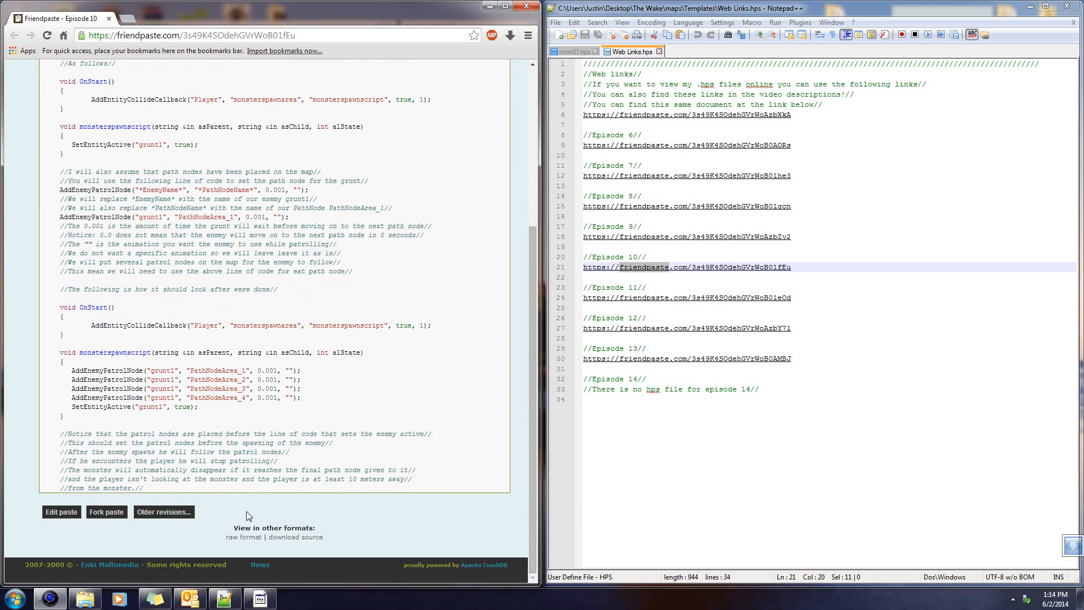
pyautogui.scroll(3, 247, 515)
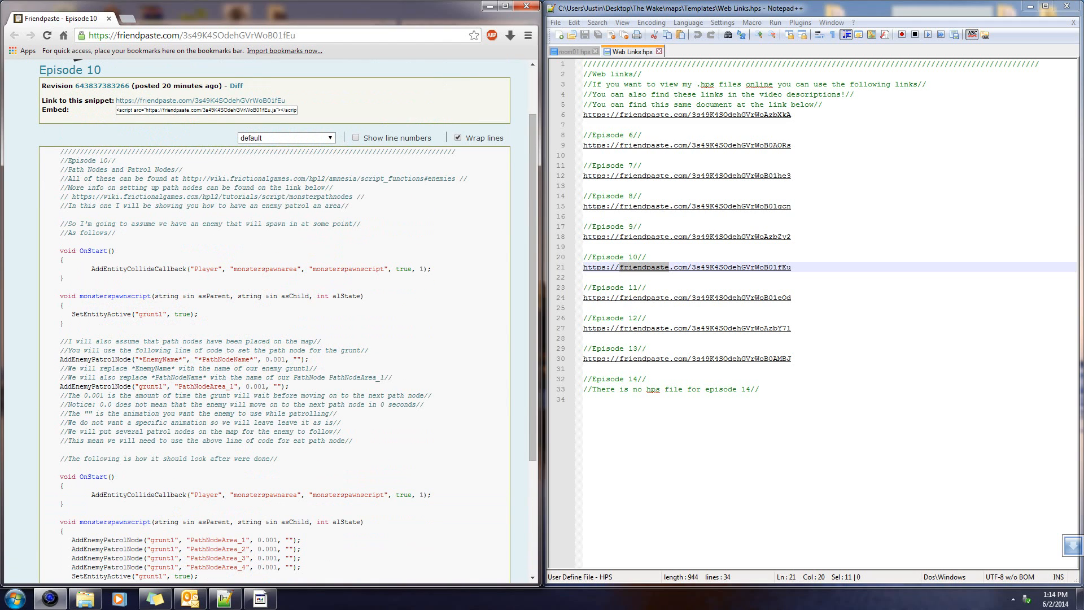
pyautogui.moveTo(62, 151); pyautogui.dragTo(169, 308)
pyautogui.click(314, 414)
pyautogui.scroll(-2, 314, 413)
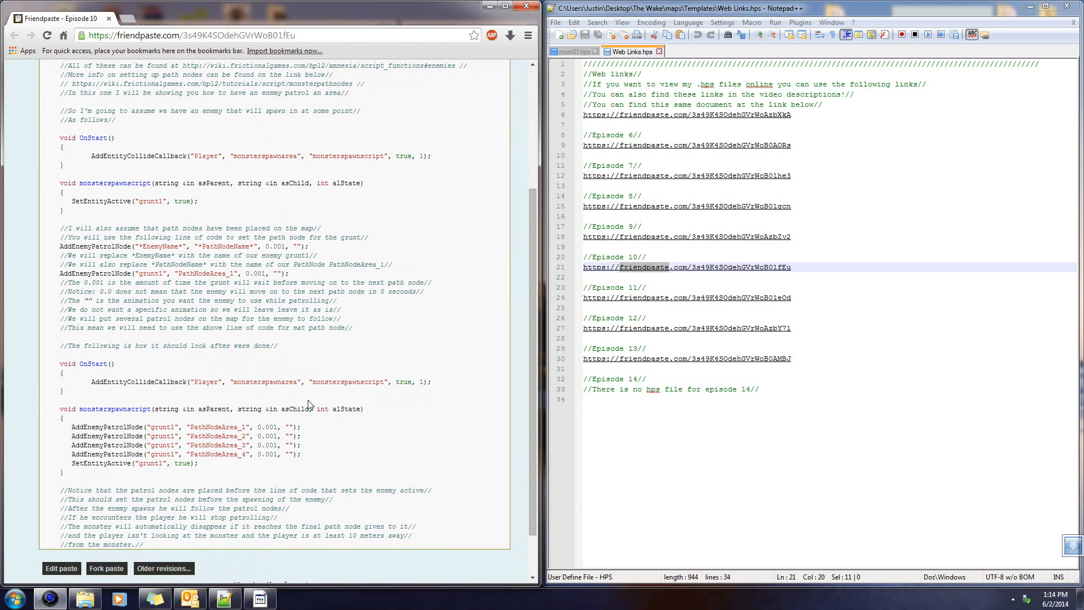
pyautogui.scroll(-1, 337, 410)
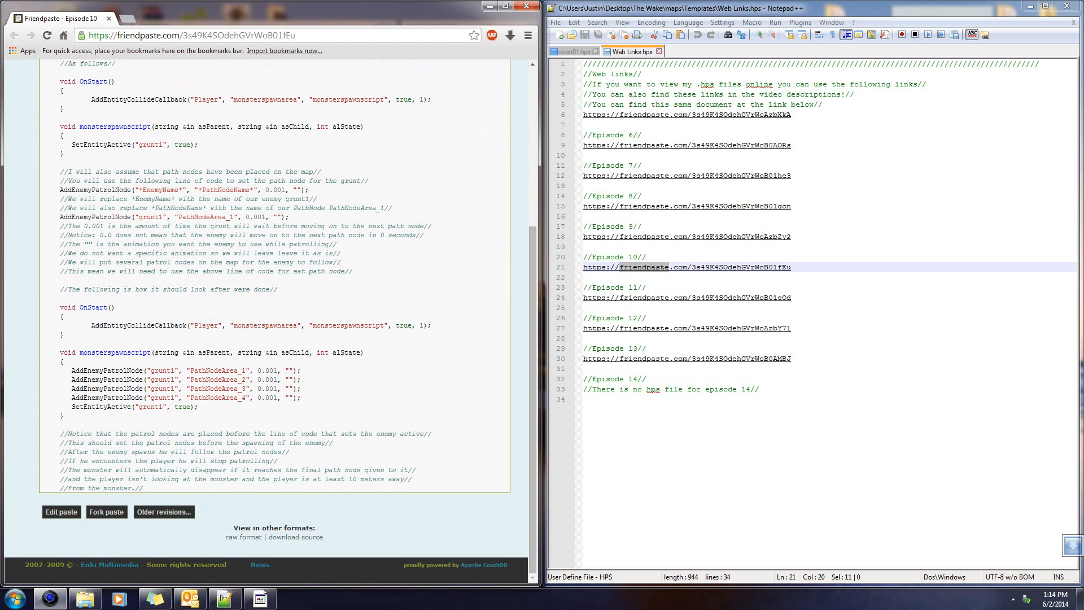
pyautogui.scroll(2, 220, 294)
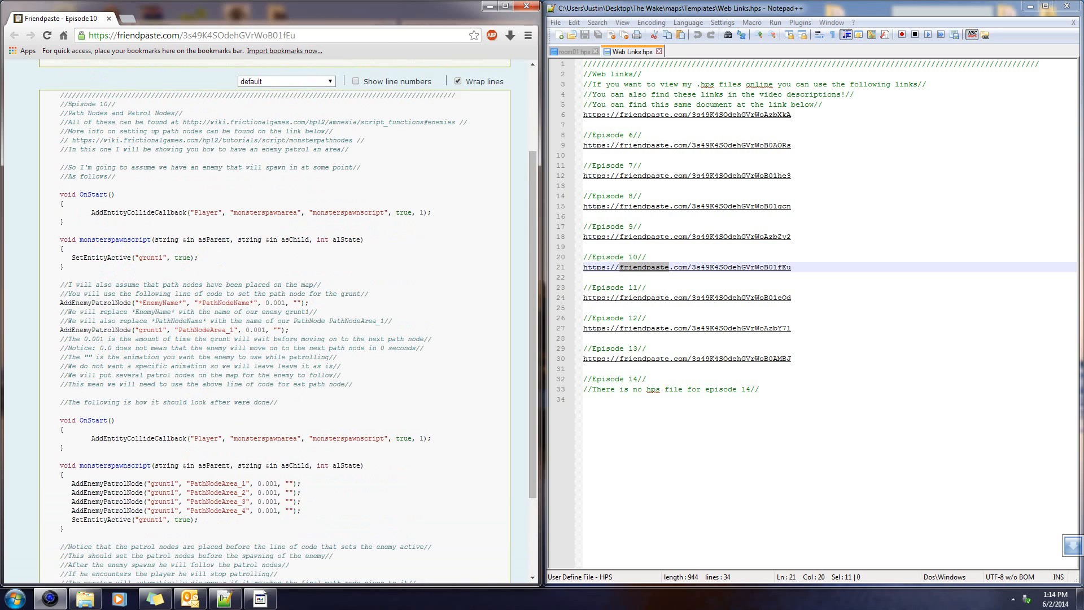
pyautogui.scroll(2, 273, 257)
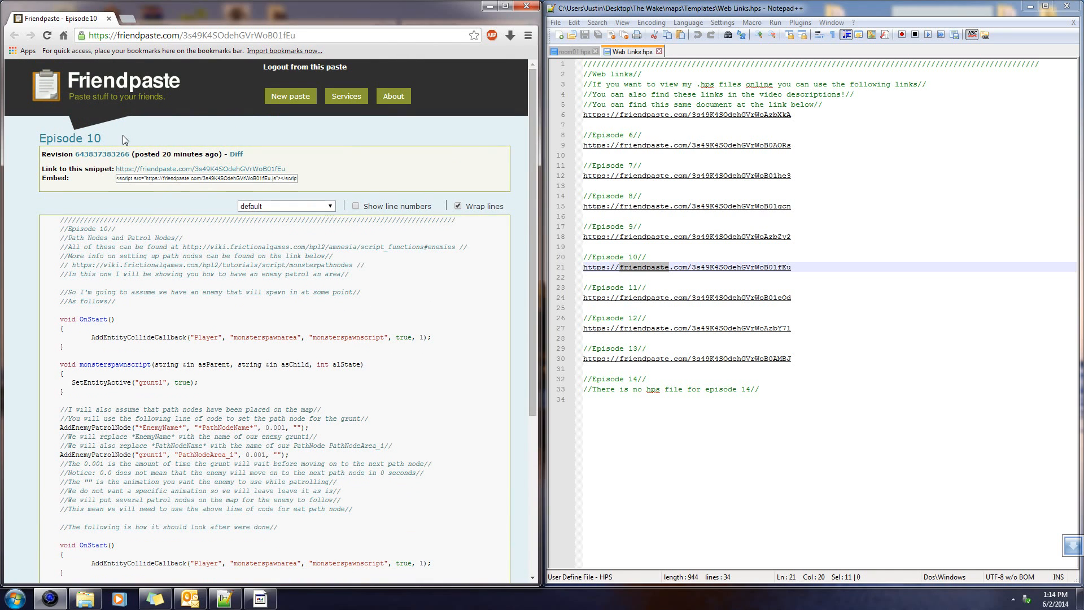
pyautogui.moveTo(130, 139); pyautogui.dragTo(37, 139)
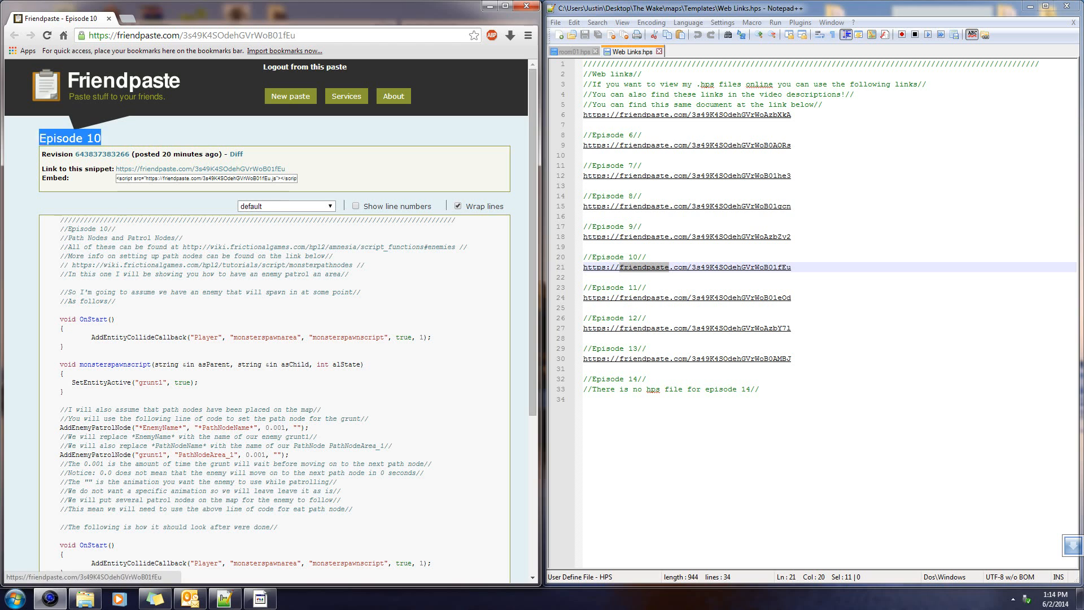
pyautogui.scroll(-3, 177, 229)
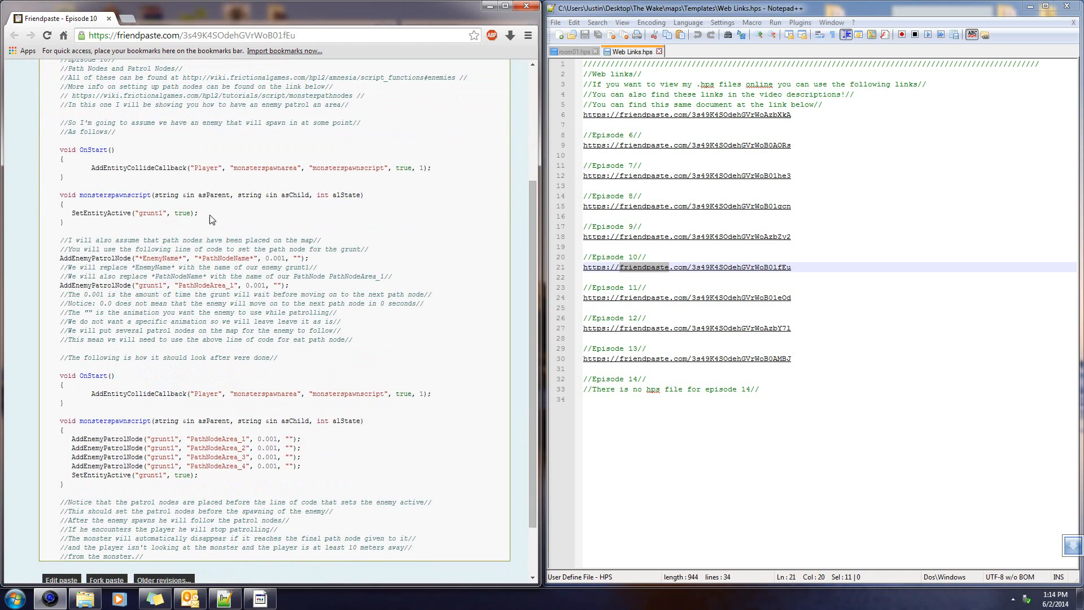
pyautogui.scroll(-2, 404, 257)
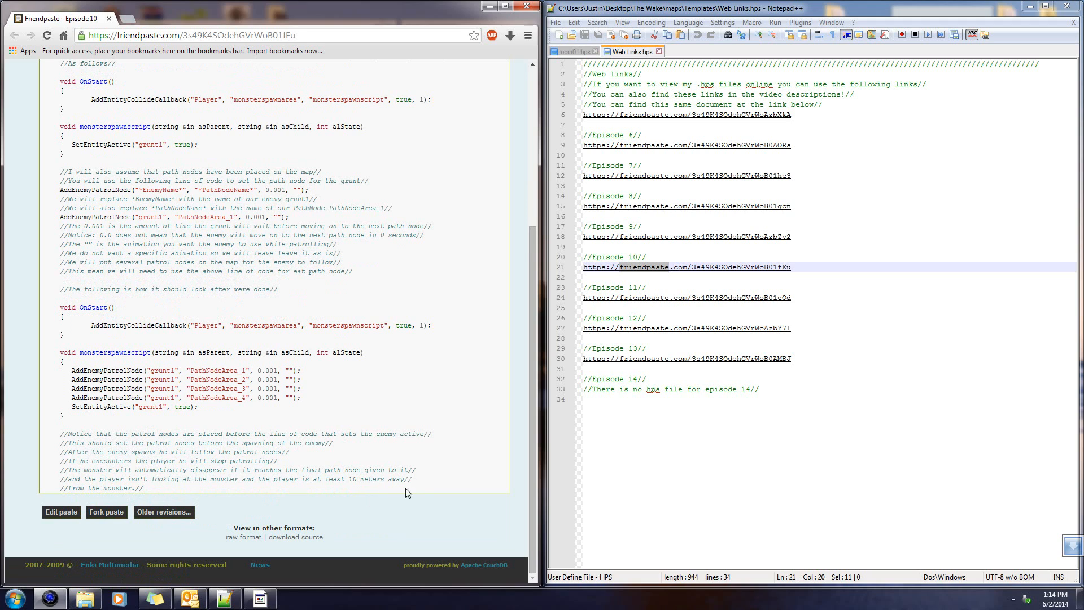
# - Review the Episode 10 paste again, from its heading comments to the patrol node script and closing notes
pyautogui.scroll(4, 433, 504)
pyautogui.scroll(-3, 390, 382)
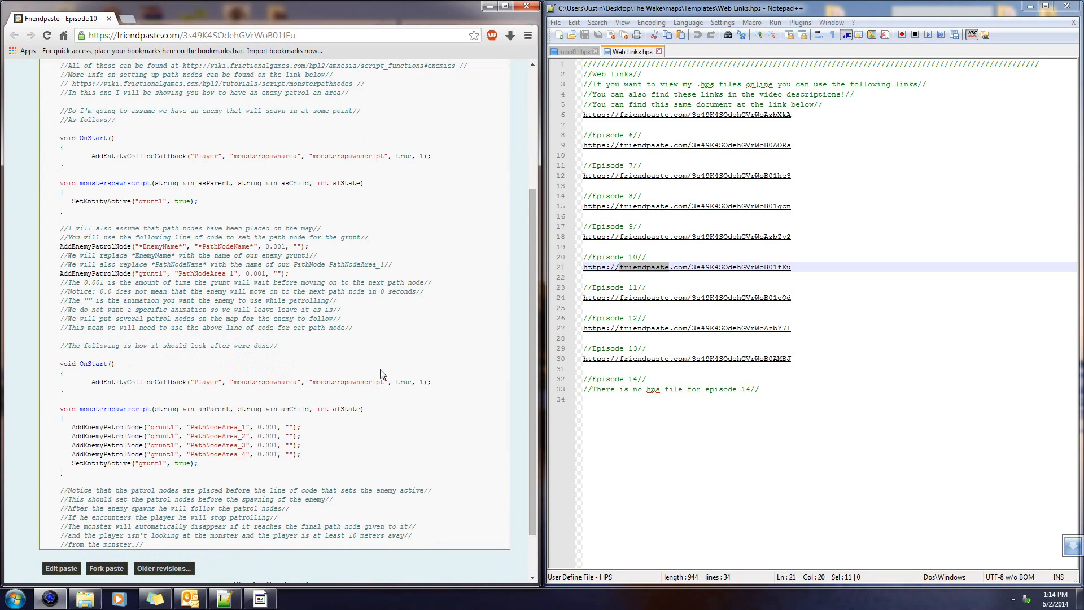
pyautogui.scroll(-1, 380, 370)
pyautogui.click(635, 417)
pyautogui.click(456, 398)
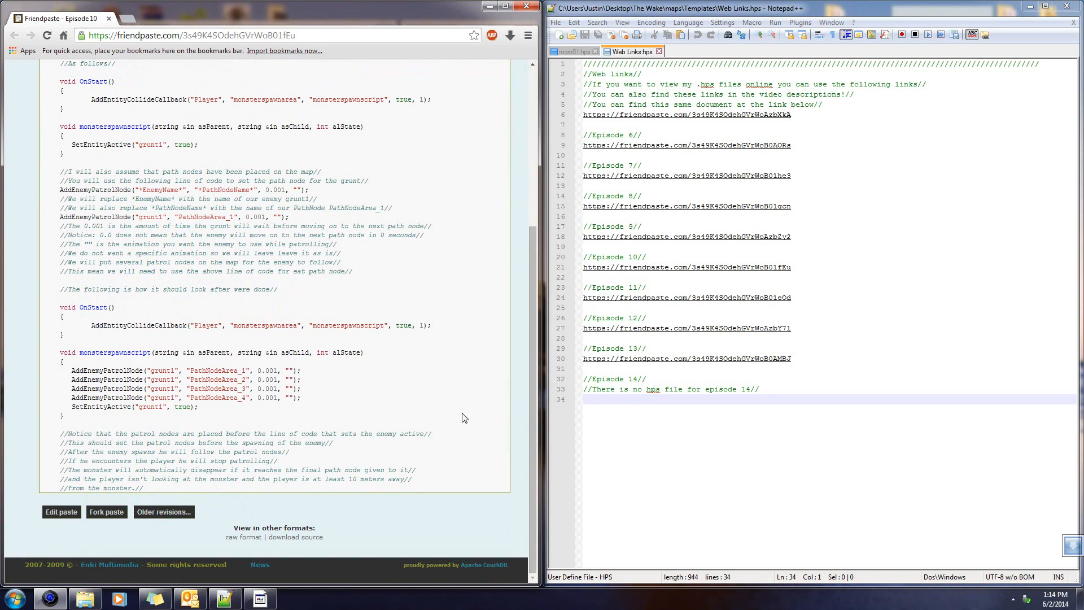
pyautogui.click(887, 389)
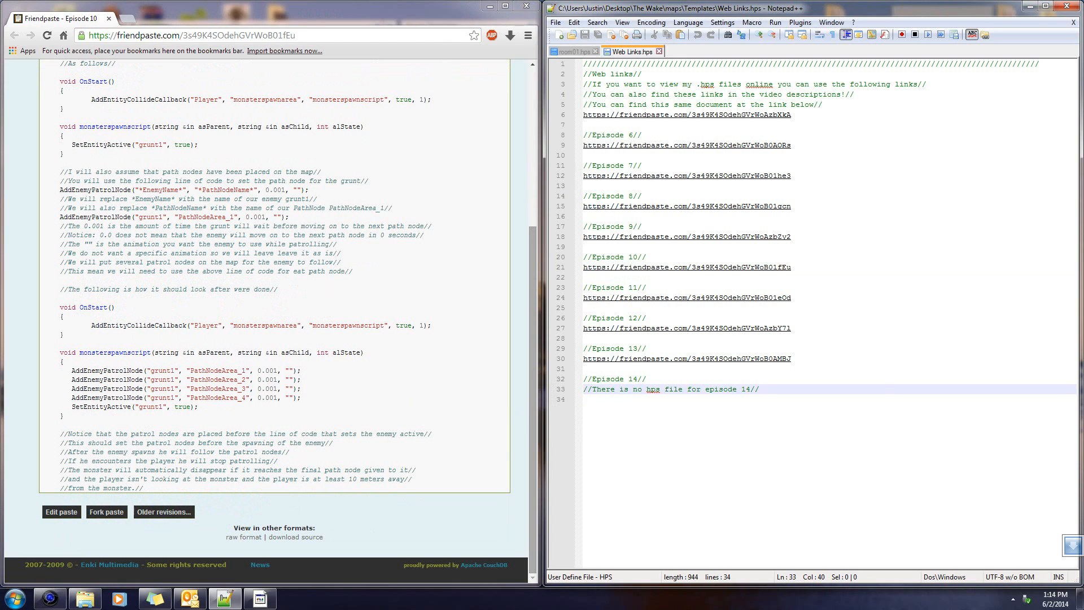
pyautogui.click(425, 377)
pyautogui.scroll(4, 390, 392)
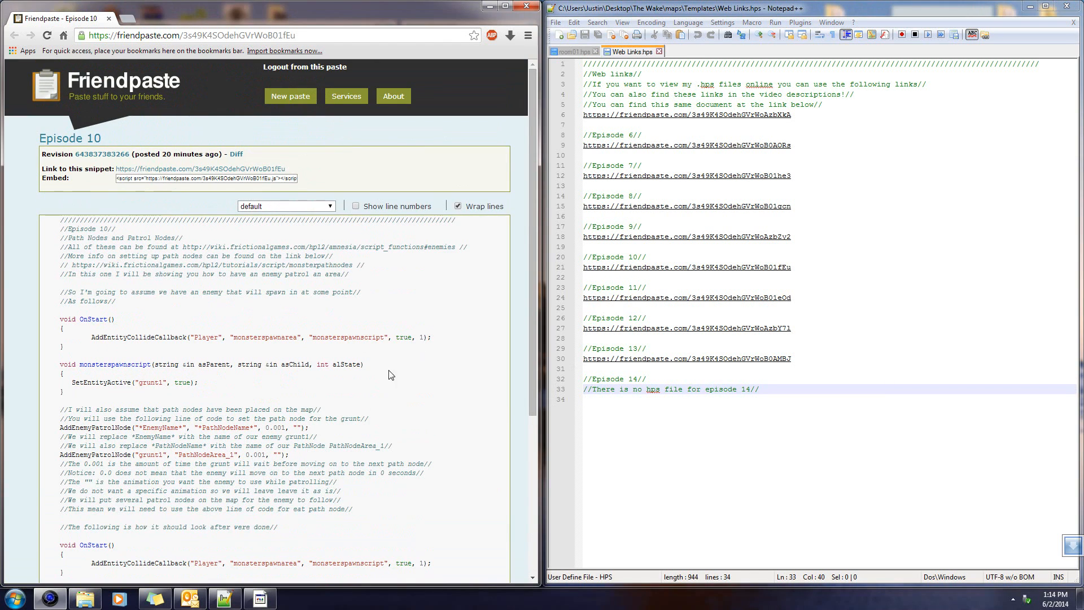
pyautogui.scroll(-4, 217, 382)
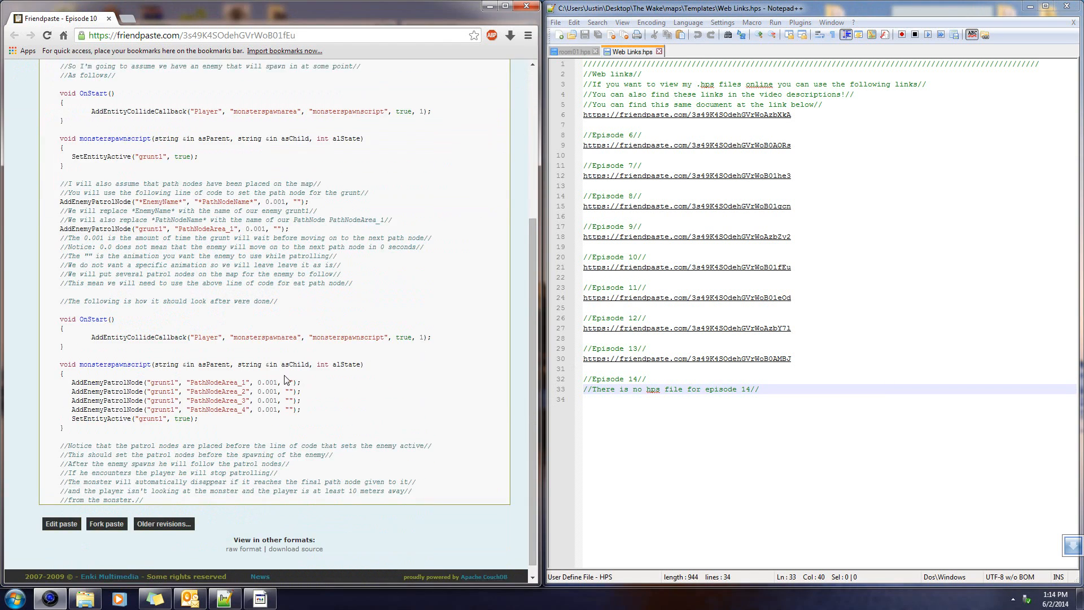
pyautogui.scroll(-1, 285, 380)
pyautogui.scroll(1, 375, 424)
pyautogui.scroll(-1, 378, 413)
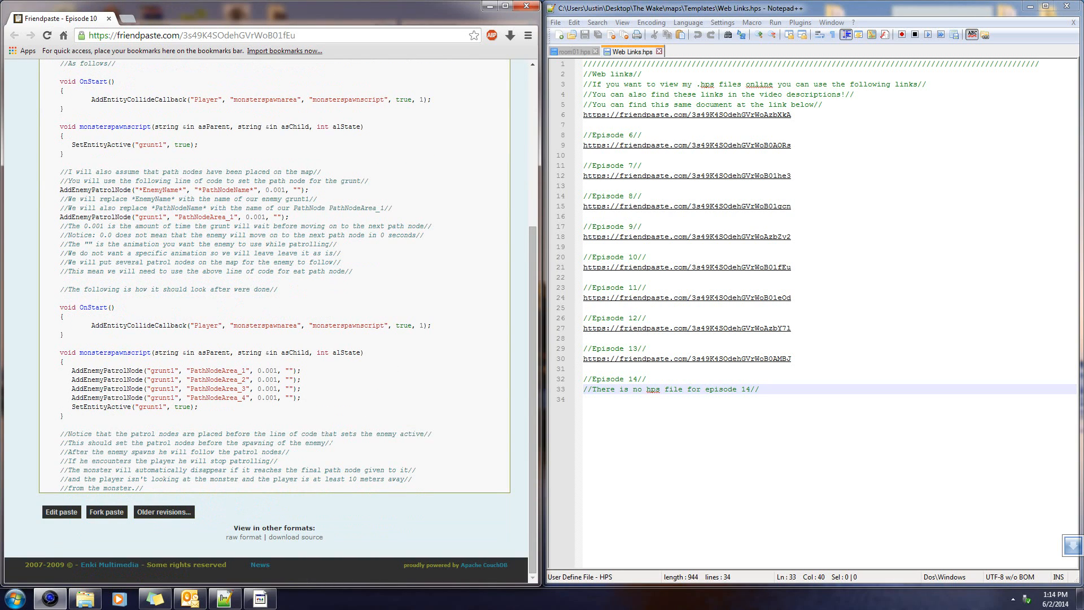
pyautogui.moveTo(322, 417); pyautogui.dragTo(407, 472)
pyautogui.click(407, 474)
pyautogui.scroll(5, 475, 407)
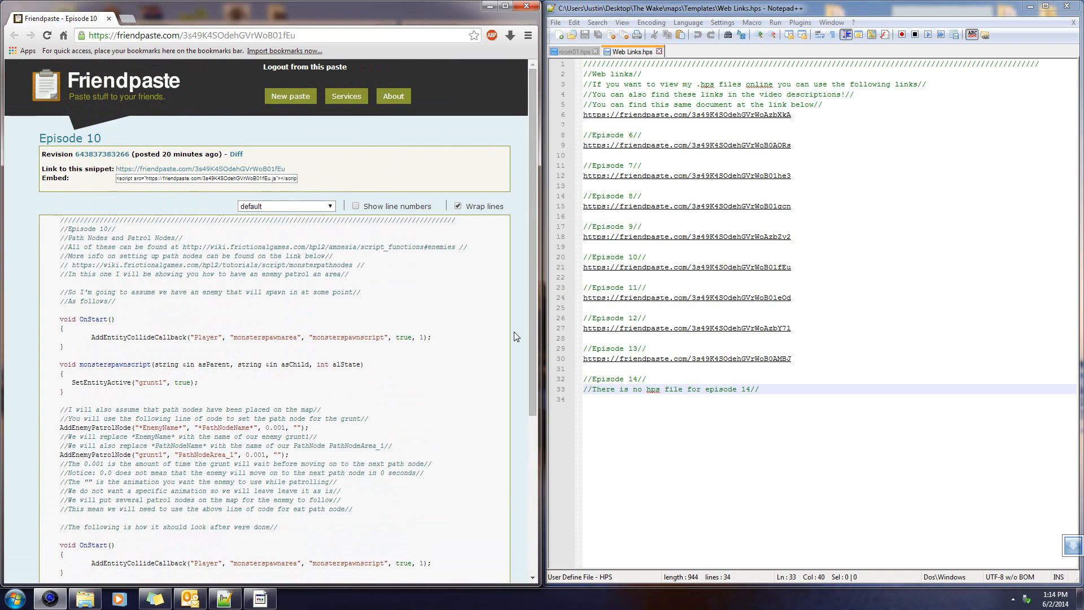
pyautogui.moveTo(532, 317); pyautogui.dragTo(518, 300)
# - Open the friendpaste link to the online copy of the Web Links document
pyautogui.click(732, 116)
pyautogui.doubleClick(732, 115)
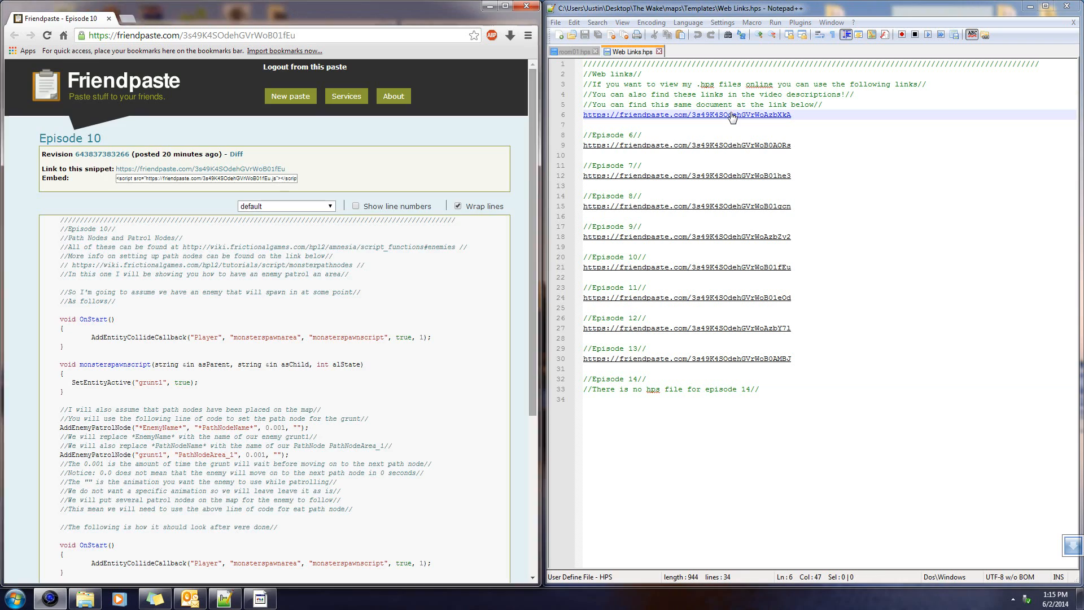
pyautogui.click(715, 95)
pyautogui.click(338, 325)
pyautogui.click(163, 231)
pyautogui.click(274, 377)
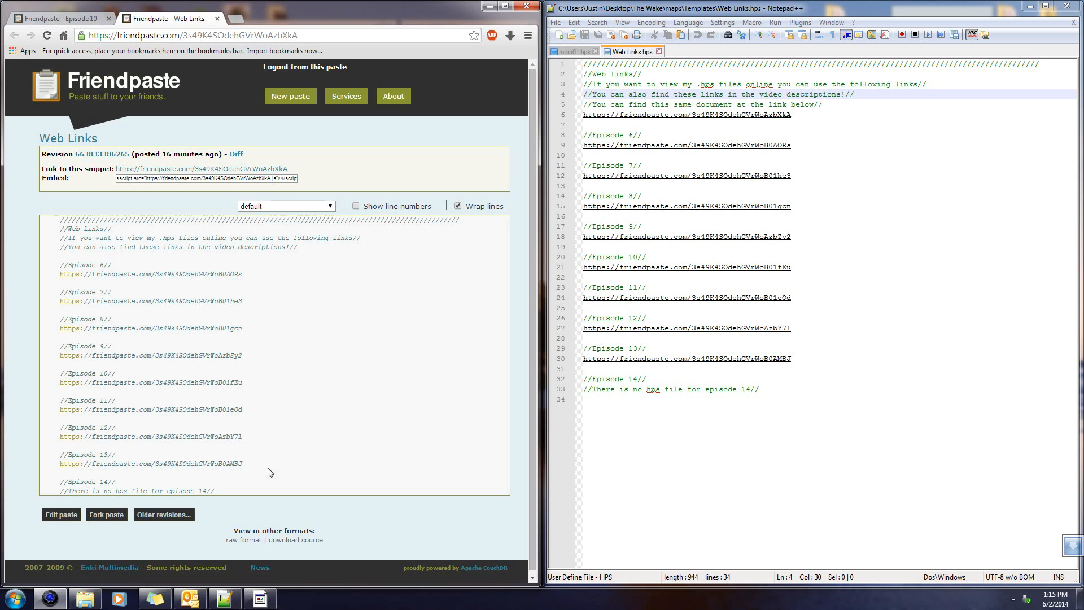
# - Examine the episode links listed in the online Web Links paste, highlighting individual entries and the whole list
pyautogui.moveTo(264, 469); pyautogui.dragTo(72, 464)
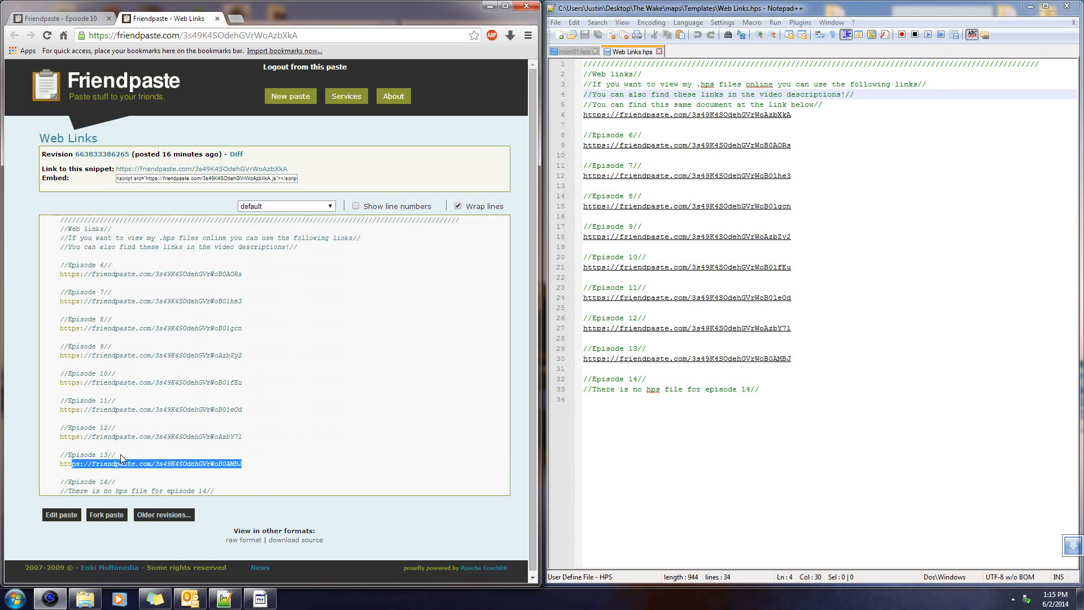
pyautogui.click(136, 445)
pyautogui.tripleClick(142, 437)
pyautogui.click(230, 397)
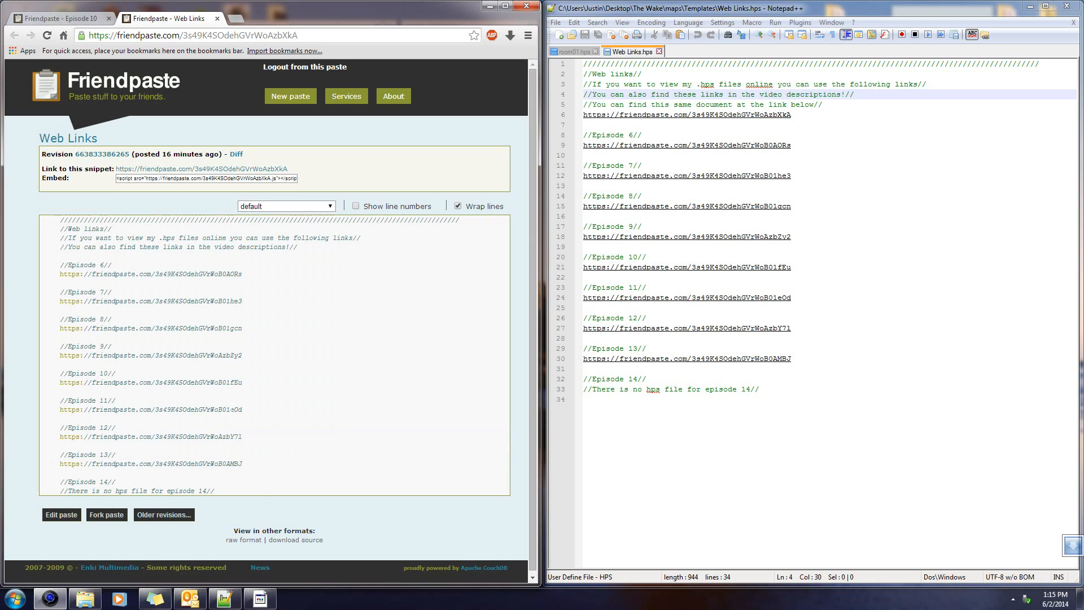
pyautogui.doubleClick(231, 409)
pyautogui.click(235, 389)
pyautogui.tripleClick(277, 390)
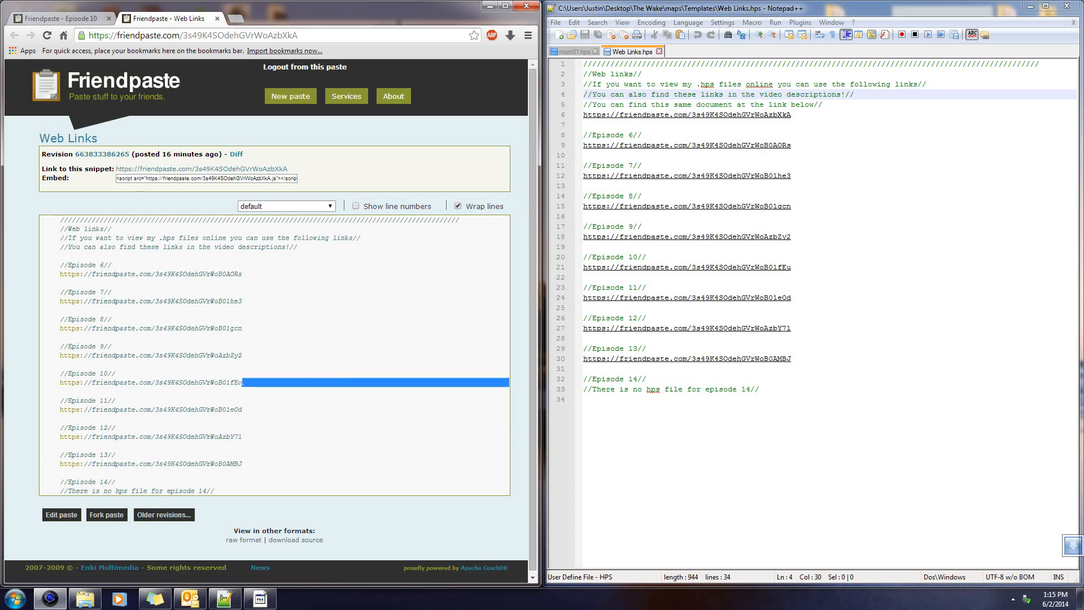
pyautogui.click(271, 379)
pyautogui.tripleClick(251, 357)
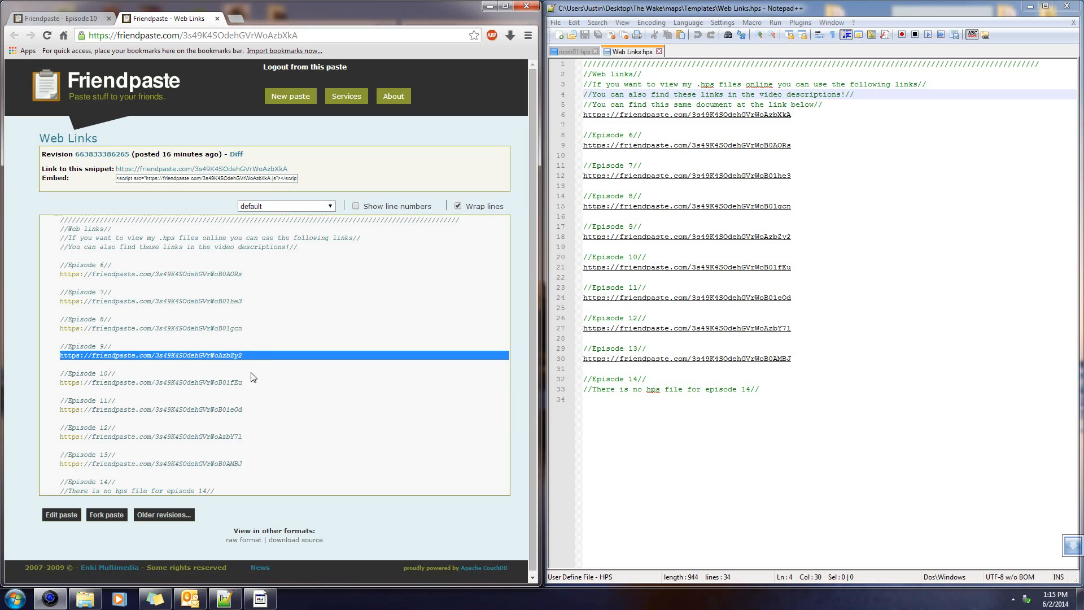
pyautogui.click(252, 378)
pyautogui.moveTo(311, 467); pyautogui.dragTo(61, 219)
pyautogui.click(342, 357)
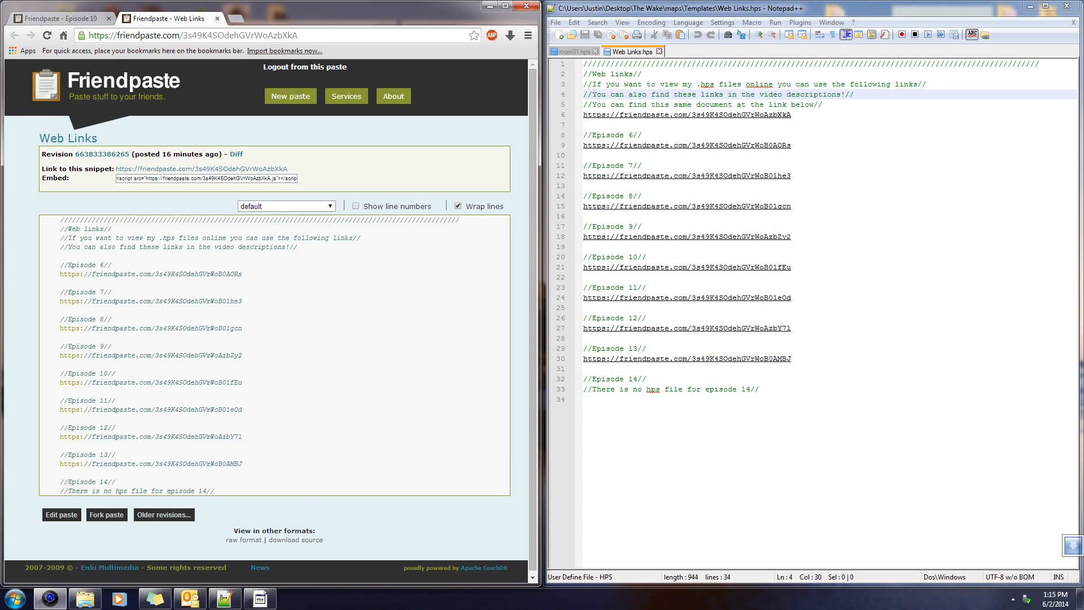
# - Go through the local Web Links file in Notepad++ line by line, from its header comments to the Episode 14 entry
pyautogui.click(740, 429)
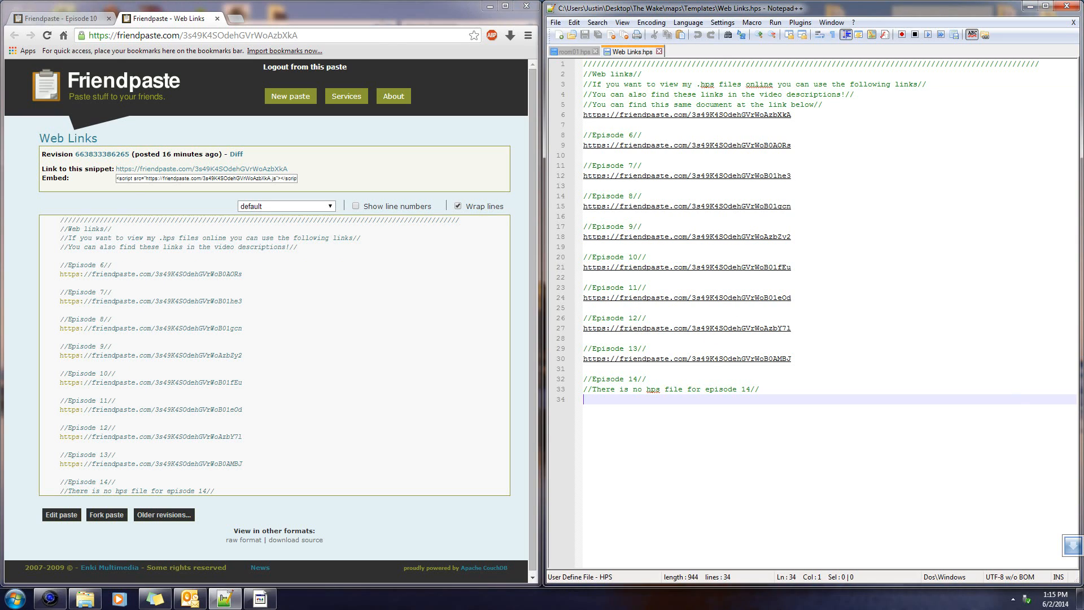
pyautogui.click(380, 411)
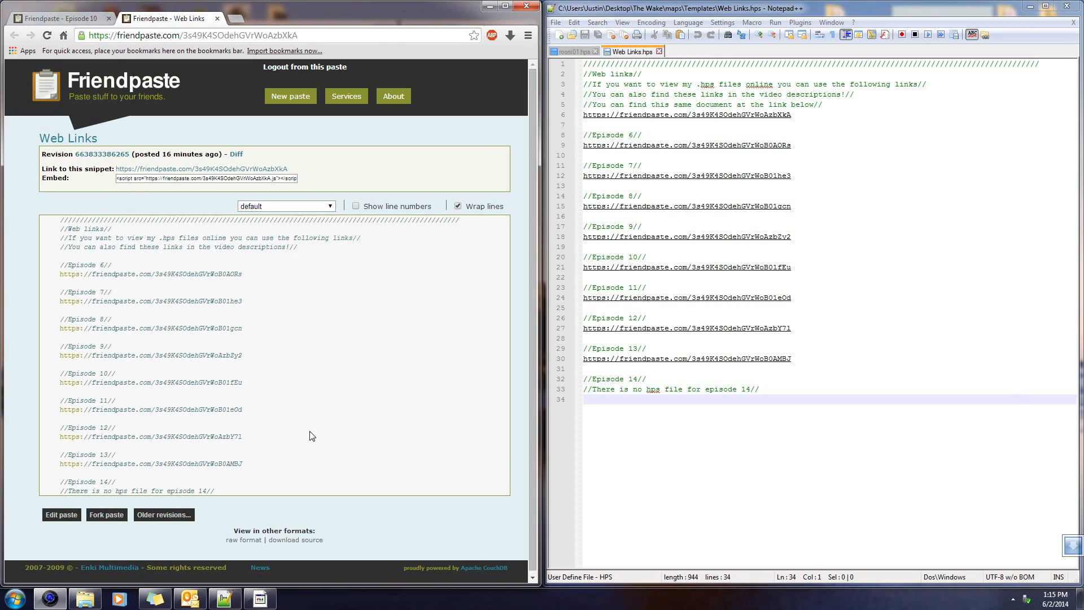
pyautogui.moveTo(588, 399); pyautogui.dragTo(521, 45)
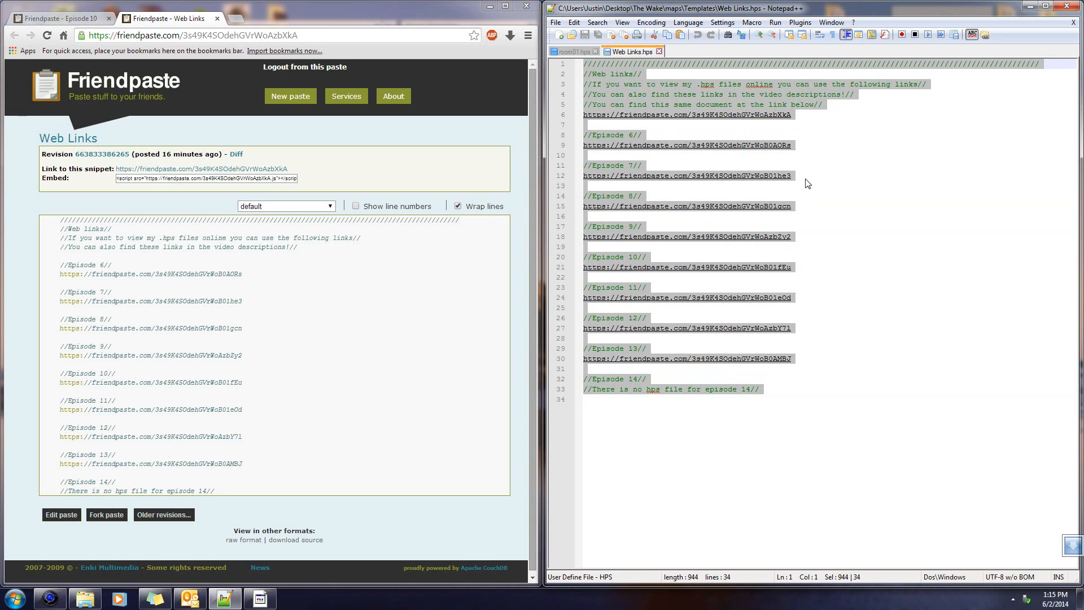
pyautogui.click(860, 165)
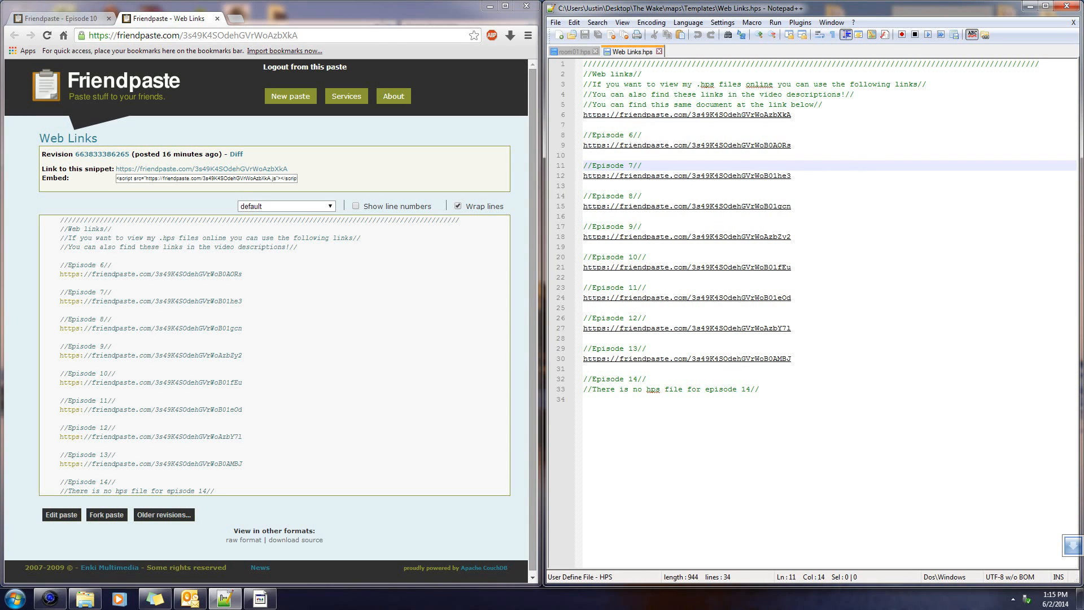
pyautogui.hotkey('shift', 'Home')
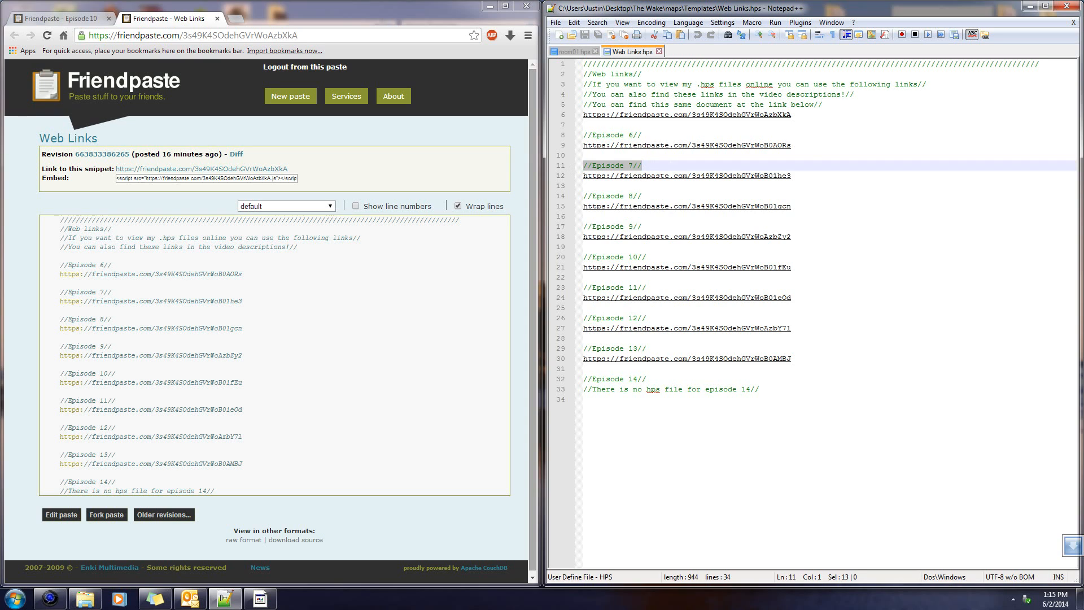
pyautogui.press('End')
pyautogui.press('Up')
pyautogui.press('Up')
pyautogui.press('Up')
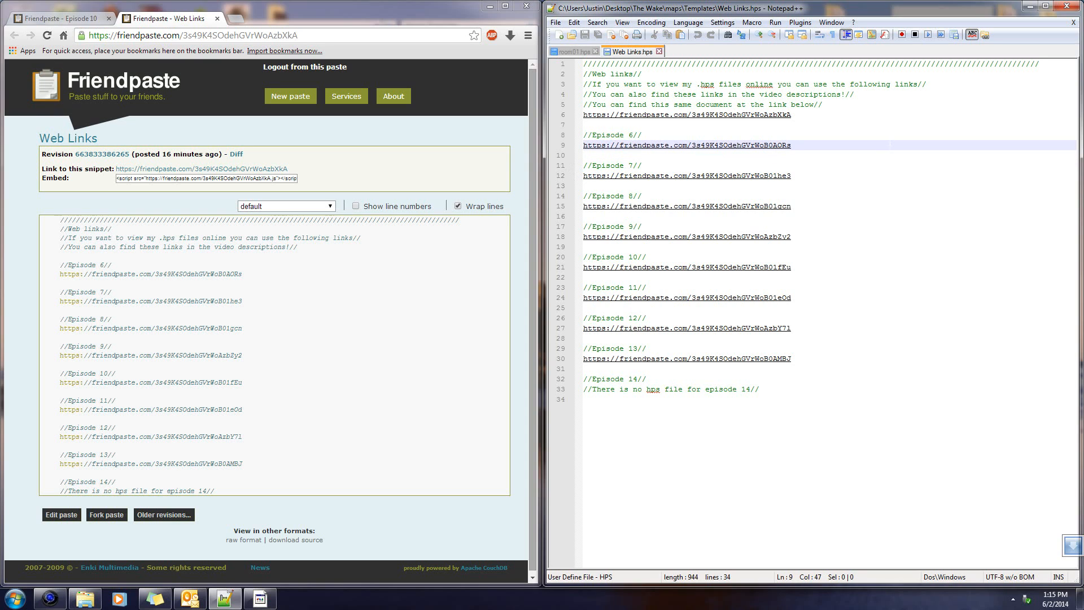
pyautogui.press('Up')
pyautogui.press('Up')
pyautogui.press('Up')
pyautogui.press('End')
pyautogui.press('Down')
pyautogui.press('Down')
pyautogui.press('Down')
pyautogui.press('Down')
pyautogui.press('Down')
pyautogui.press('Down')
pyautogui.press('Down')
pyautogui.press('Down')
pyautogui.press('Down')
pyautogui.press('Down')
pyautogui.press('Down')
pyautogui.press('Down')
pyautogui.press('Down')
pyautogui.press('Down')
pyautogui.press('Down')
pyautogui.press('Down')
pyautogui.press('Down')
pyautogui.press('Down')
pyautogui.press('Down')
pyautogui.press('Down')
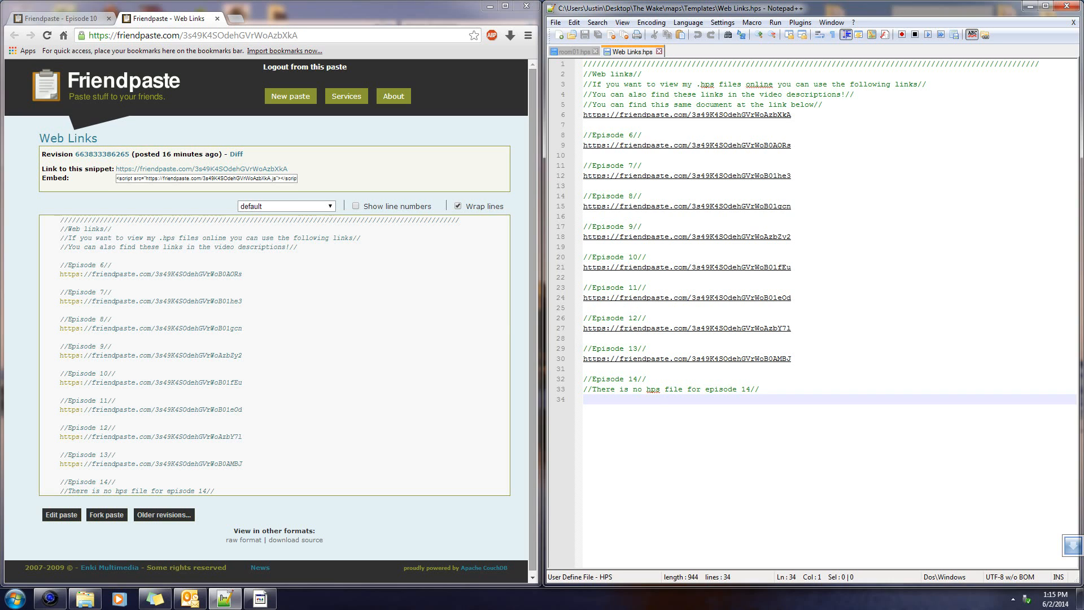
# - Highlight the full list of episode links in the online Web Links paste for review
pyautogui.moveTo(421, 475); pyautogui.dragTo(60, 219)
pyautogui.click(350, 426)
pyautogui.moveTo(295, 494); pyautogui.dragTo(58, 219)
pyautogui.click(148, 277)
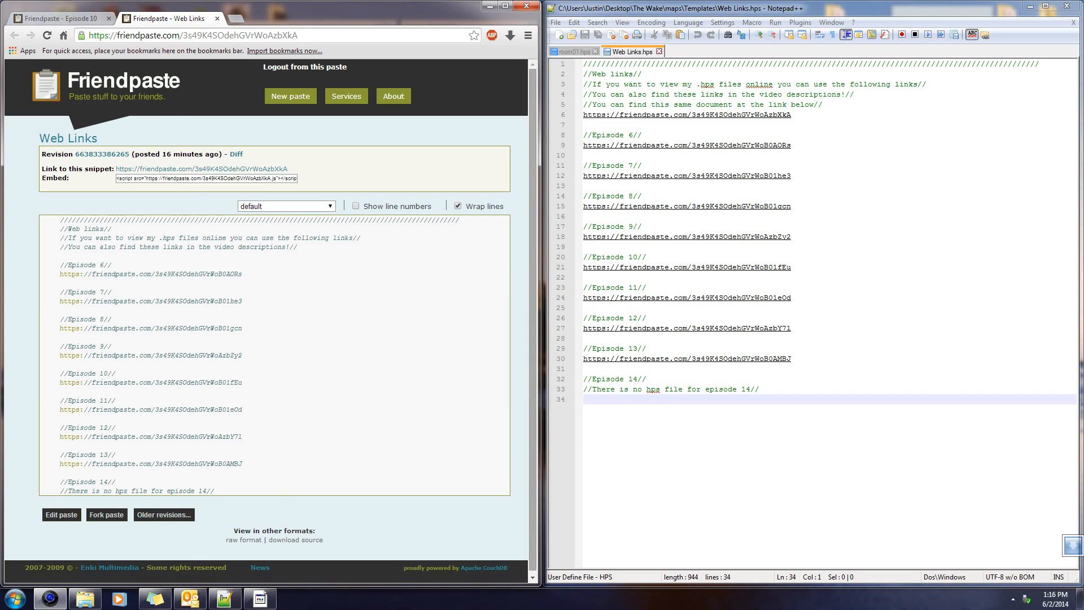
# - Close the Web Links file in Notepad++ and the browser window, returning to the Templates folder
pyautogui.click(885, 358)
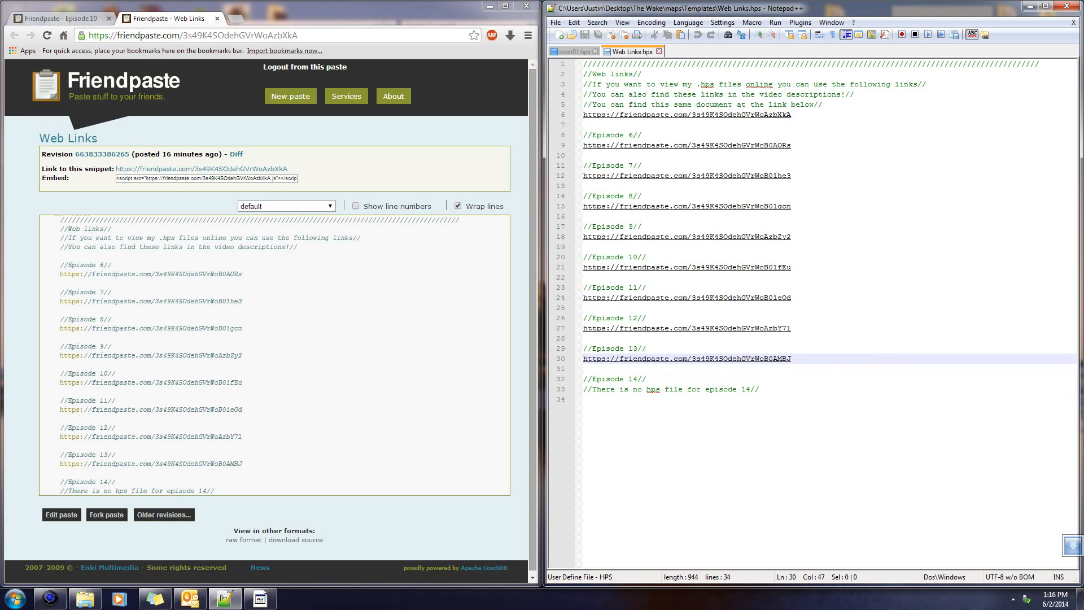
pyautogui.click(659, 52)
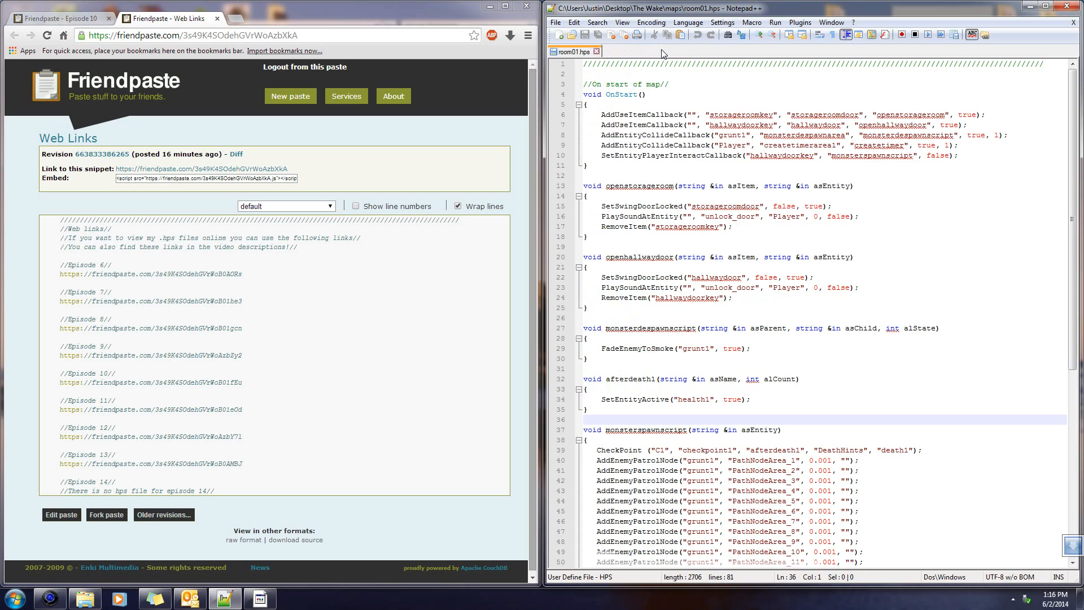
pyautogui.click(526, 5)
pyautogui.click(468, 296)
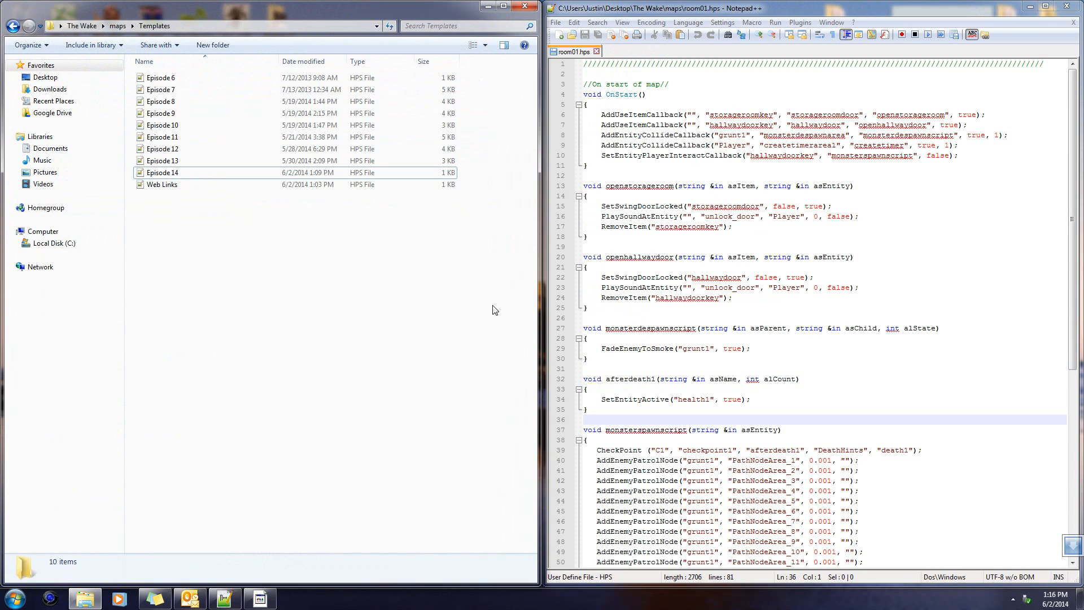
# - Highlight the episode template files in the Templates folder, then clear the selection
pyautogui.moveTo(421, 338); pyautogui.dragTo(287, 70)
pyautogui.click(287, 261)
pyautogui.moveTo(383, 229); pyautogui.dragTo(282, 74)
pyautogui.click(377, 502)
# - Switch to HPL Level Editor and examine the hallway and the adjoining empty rooms of the room01 map
pyautogui.click(260, 599)
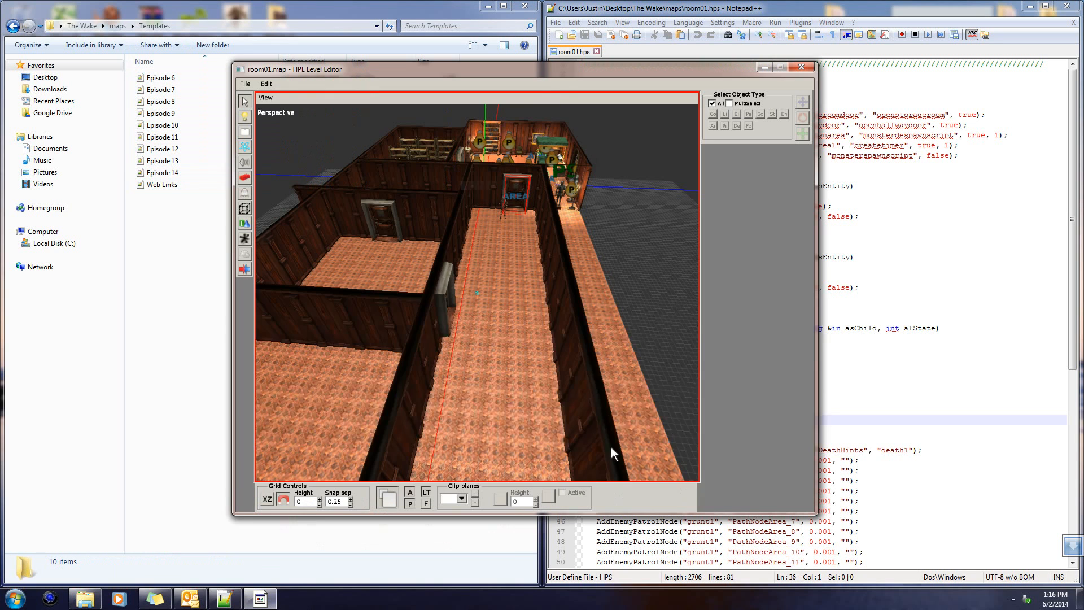
pyautogui.click(581, 307)
pyautogui.keyDown('alt'); pyautogui.moveTo(662, 298); pyautogui.dragTo(394, 220); pyautogui.keyUp('alt')
pyautogui.click(645, 340)
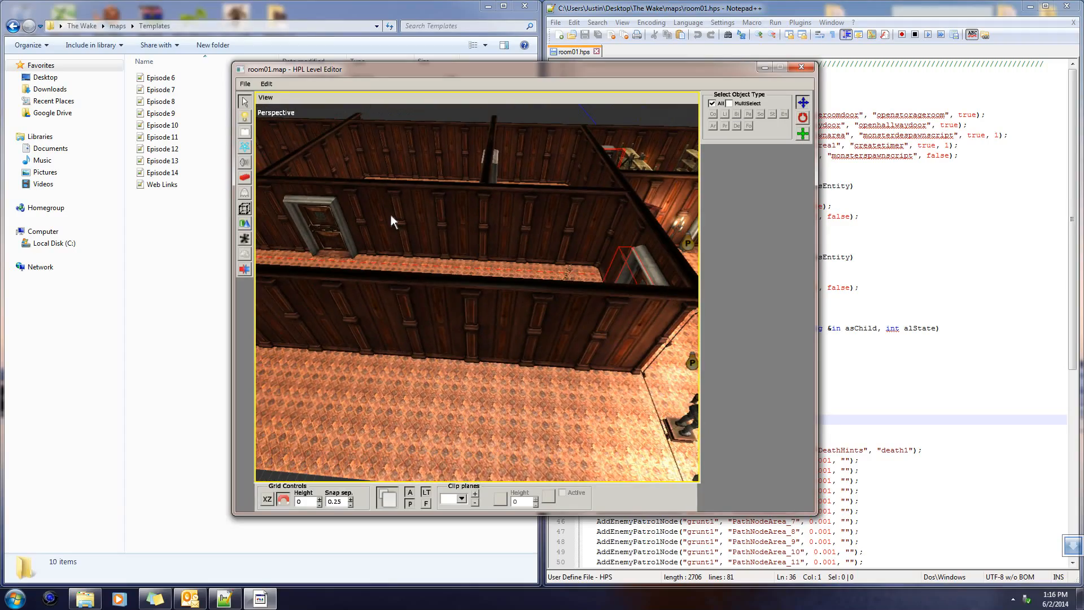
pyautogui.keyDown('alt'); pyautogui.moveTo(447, 259); pyautogui.dragTo(606, 350); pyautogui.keyUp('alt')
pyautogui.keyDown('alt'); pyautogui.moveTo(465, 295); pyautogui.dragTo(489, 307); pyautogui.keyUp('alt')
pyautogui.keyDown('alt'); pyautogui.moveTo(664, 324); pyautogui.dragTo(392, 306); pyautogui.keyUp('alt')
pyautogui.keyDown('alt'); pyautogui.moveTo(619, 287); pyautogui.dragTo(587, 244); pyautogui.keyUp('alt')
pyautogui.keyDown('alt'); pyautogui.moveTo(424, 251); pyautogui.dragTo(483, 296); pyautogui.keyUp('alt')
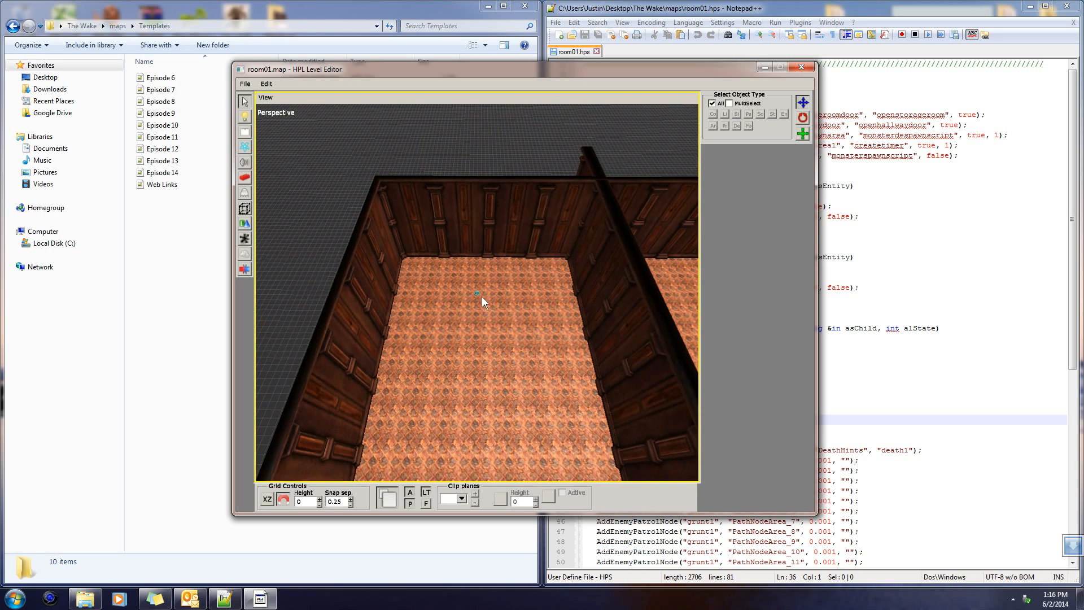
pyautogui.keyDown('alt'); pyautogui.moveTo(602, 351); pyautogui.dragTo(584, 280); pyautogui.keyUp('alt')
pyautogui.keyDown('alt'); pyautogui.moveTo(562, 270); pyautogui.dragTo(501, 281); pyautogui.keyUp('alt')
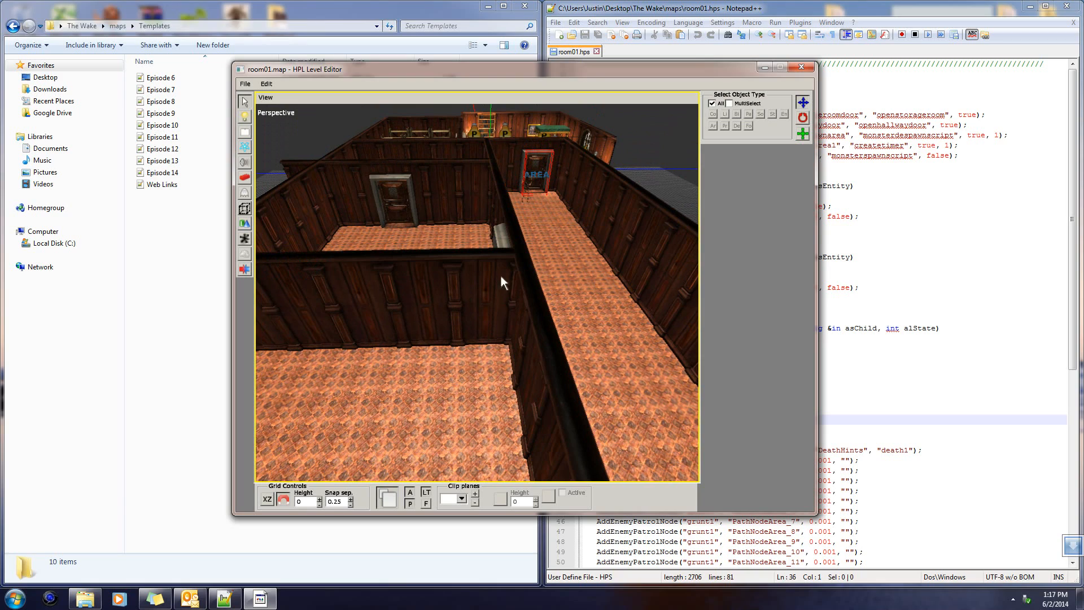
# - Examine the room01 layout from outside, the interiors of the empty rooms, and the furnished starting room
pyautogui.keyDown('alt'); pyautogui.moveTo(626, 289); pyautogui.dragTo(632, 345); pyautogui.keyUp('alt')
pyautogui.keyDown('alt'); pyautogui.moveTo(429, 296); pyautogui.dragTo(348, 279); pyautogui.keyUp('alt')
pyautogui.keyDown('alt'); pyautogui.moveTo(570, 287); pyautogui.dragTo(520, 353); pyautogui.keyUp('alt')
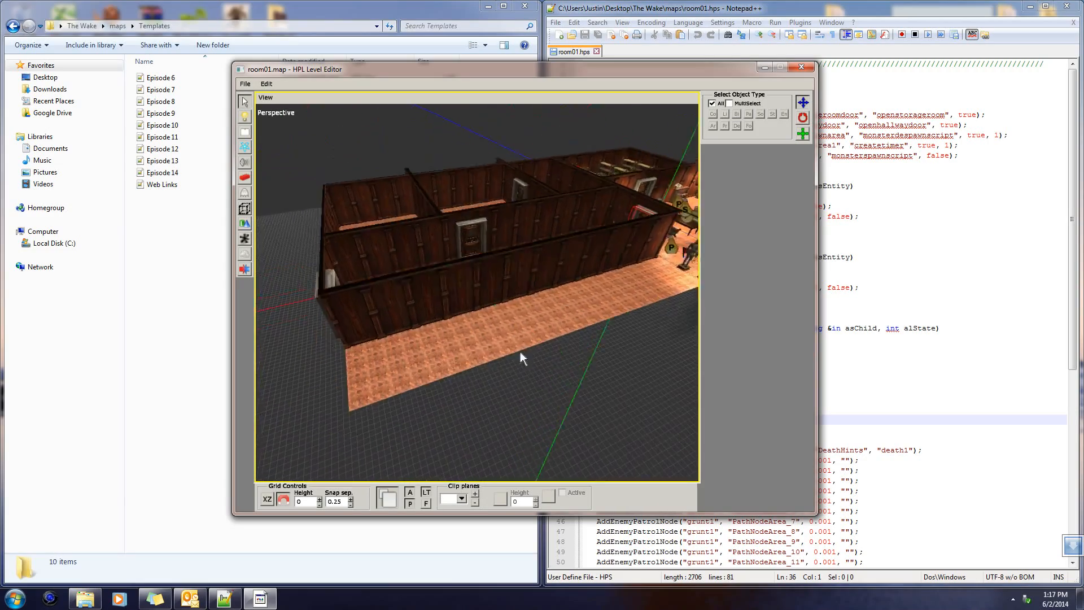
pyautogui.keyDown('alt'); pyautogui.moveTo(520, 353); pyautogui.dragTo(534, 384, button='right'); pyautogui.keyUp('alt')
pyautogui.keyDown('alt'); pyautogui.moveTo(473, 306); pyautogui.dragTo(526, 262); pyautogui.keyUp('alt')
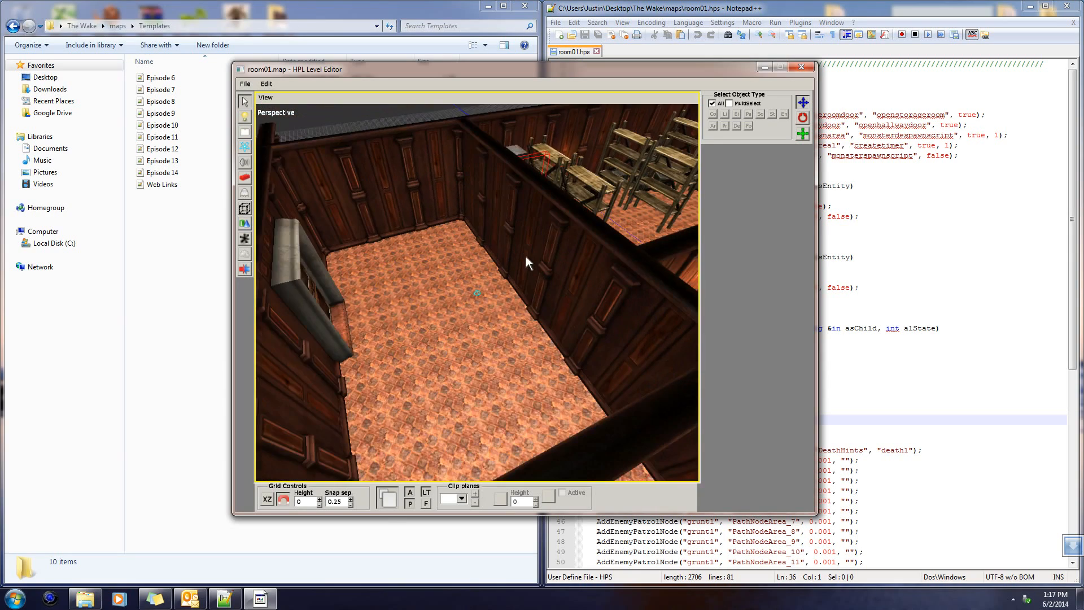
pyautogui.keyDown('alt'); pyautogui.moveTo(487, 319); pyautogui.dragTo(538, 271); pyautogui.keyUp('alt')
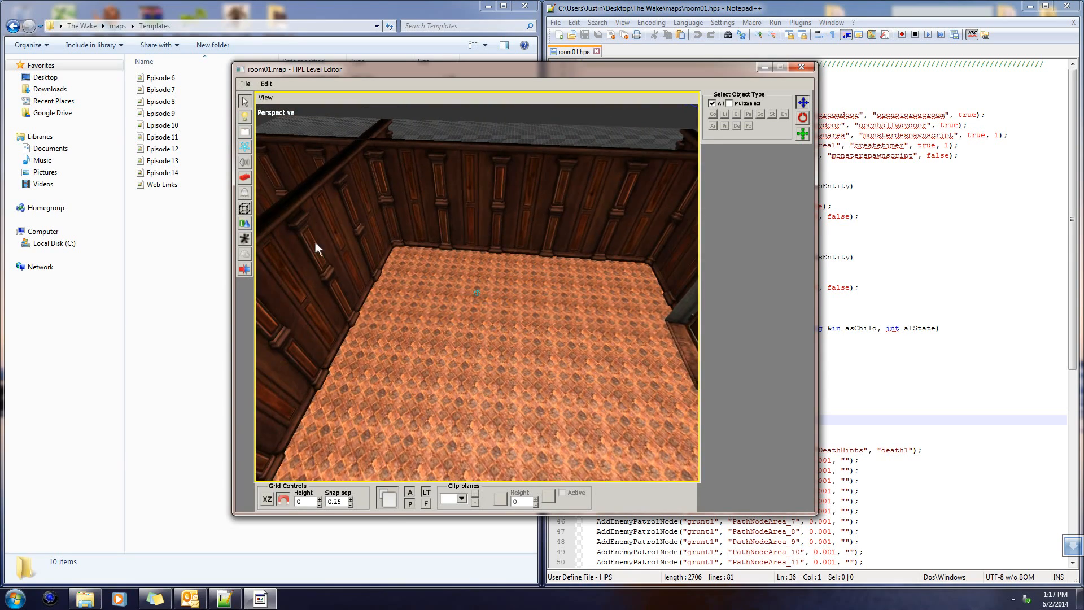
pyautogui.keyDown('alt'); pyautogui.moveTo(543, 341); pyautogui.dragTo(655, 237); pyautogui.keyUp('alt')
pyautogui.keyDown('alt'); pyautogui.moveTo(738, 243); pyautogui.dragTo(489, 276); pyautogui.keyUp('alt')
pyautogui.keyDown('alt'); pyautogui.moveTo(546, 252); pyautogui.dragTo(423, 264); pyautogui.keyUp('alt')
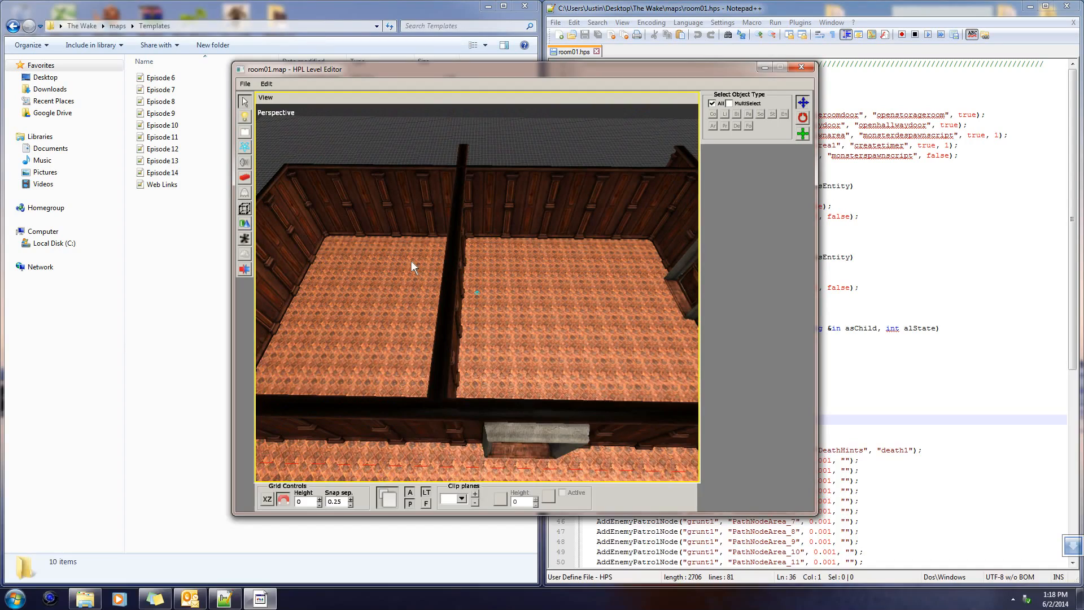
pyautogui.keyDown('alt'); pyautogui.moveTo(458, 305); pyautogui.dragTo(504, 321); pyautogui.keyUp('alt')
pyautogui.keyDown('alt'); pyautogui.moveTo(454, 356); pyautogui.dragTo(485, 388); pyautogui.keyUp('alt')
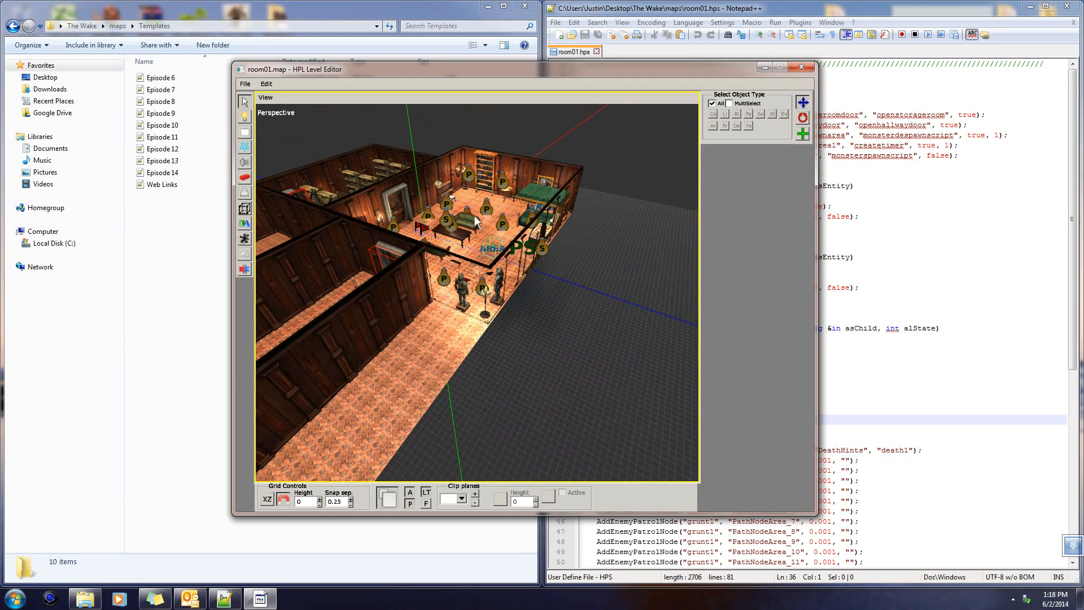
pyautogui.keyDown('alt'); pyautogui.moveTo(470, 308); pyautogui.dragTo(590, 210); pyautogui.keyUp('alt')
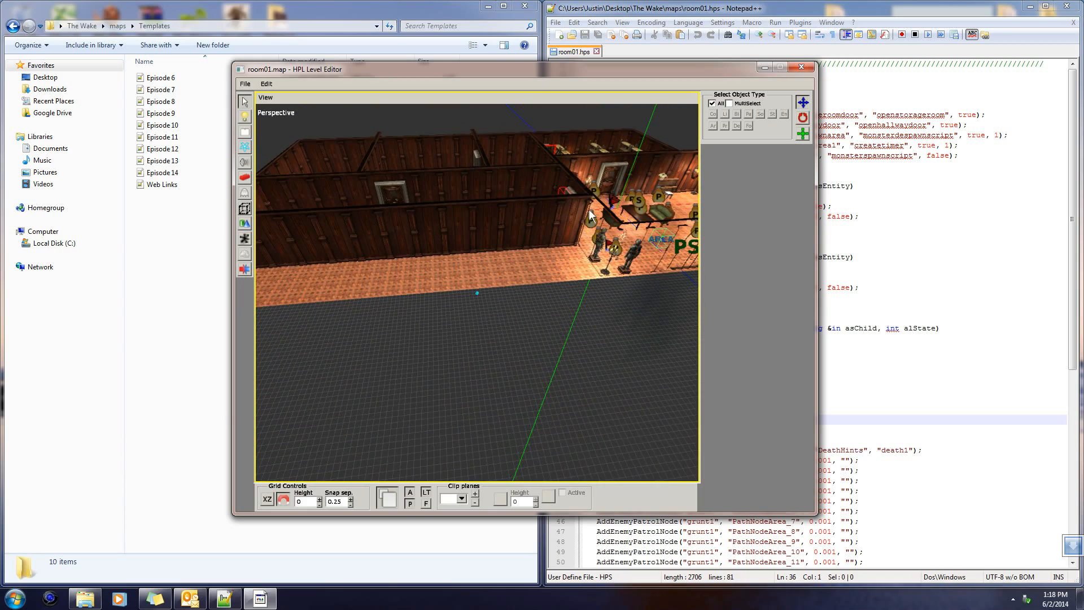
# - Examine the bare floor, walls, corners and door frames of the empty rooms at close range in the perspective view
pyautogui.keyDown('alt'); pyautogui.moveTo(434, 304); pyautogui.dragTo(551, 303); pyautogui.keyUp('alt')
pyautogui.keyDown('alt'); pyautogui.moveTo(447, 325); pyautogui.dragTo(561, 318); pyautogui.keyUp('alt')
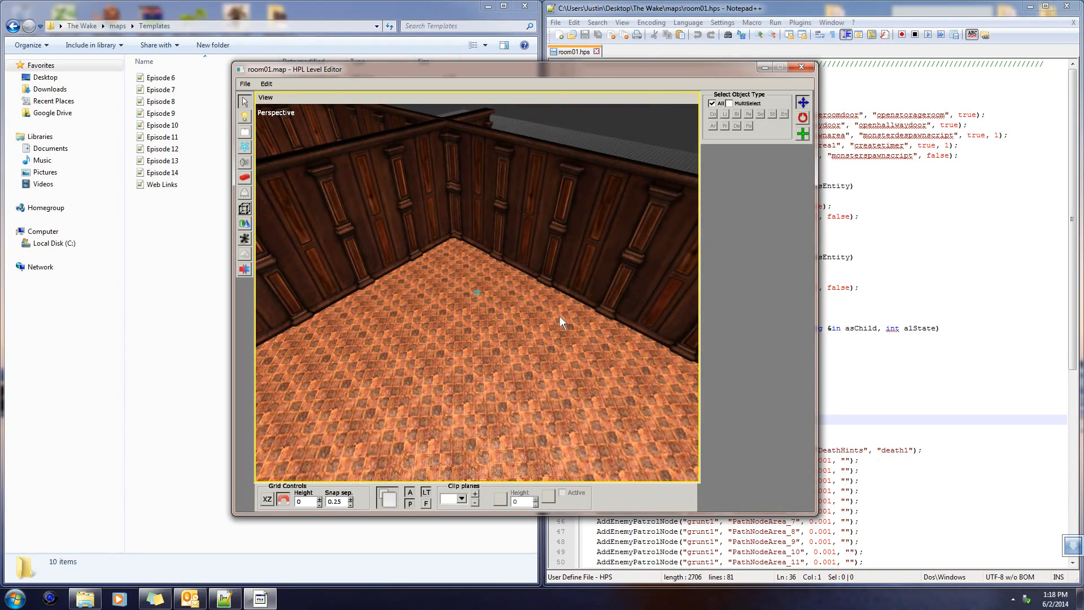
pyautogui.keyDown('alt'); pyautogui.moveTo(628, 308); pyautogui.dragTo(508, 287); pyautogui.keyUp('alt')
pyautogui.scroll(-6, 497, 286)
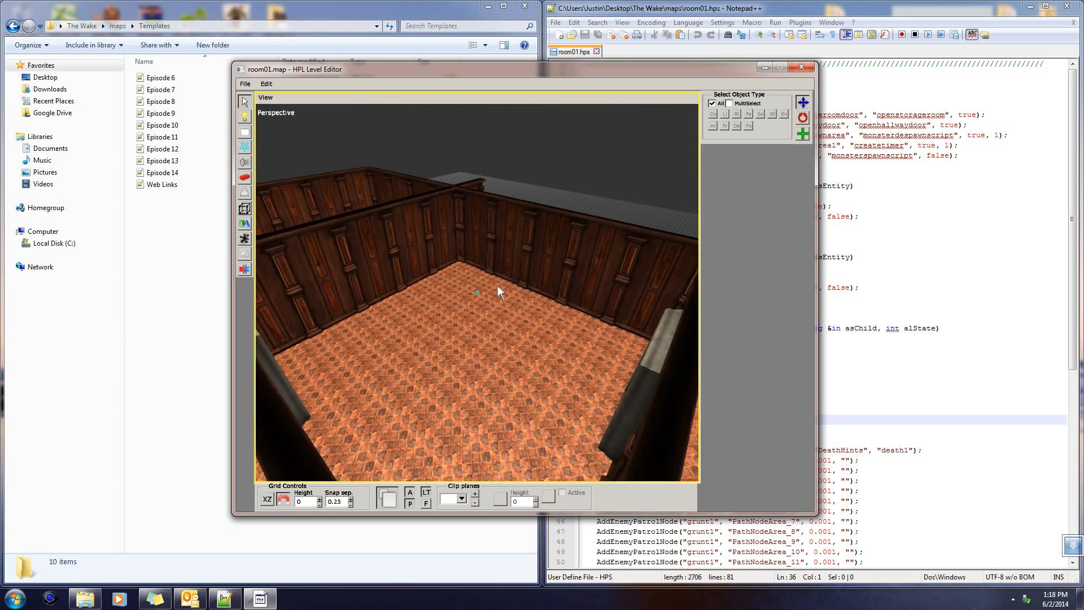
pyautogui.scroll(4, 497, 288)
pyautogui.keyDown('alt'); pyautogui.moveTo(496, 286); pyautogui.dragTo(654, 325); pyautogui.keyUp('alt')
pyautogui.scroll(-5, 456, 274)
pyautogui.scroll(4, 455, 274)
pyautogui.scroll(-5, 609, 297)
pyautogui.scroll(5, 608, 297)
pyautogui.scroll(-4, 615, 245)
pyautogui.moveTo(654, 324); pyautogui.dragTo(516, 350, button='middle')
pyautogui.scroll(4, 516, 350)
pyautogui.keyDown('alt'); pyautogui.moveTo(516, 350); pyautogui.dragTo(476, 303); pyautogui.keyUp('alt')
pyautogui.scroll(4, 476, 302)
pyautogui.moveTo(475, 303); pyautogui.dragTo(571, 409, button='middle')
pyautogui.scroll(-5, 562, 365)
pyautogui.scroll(5, 534, 350)
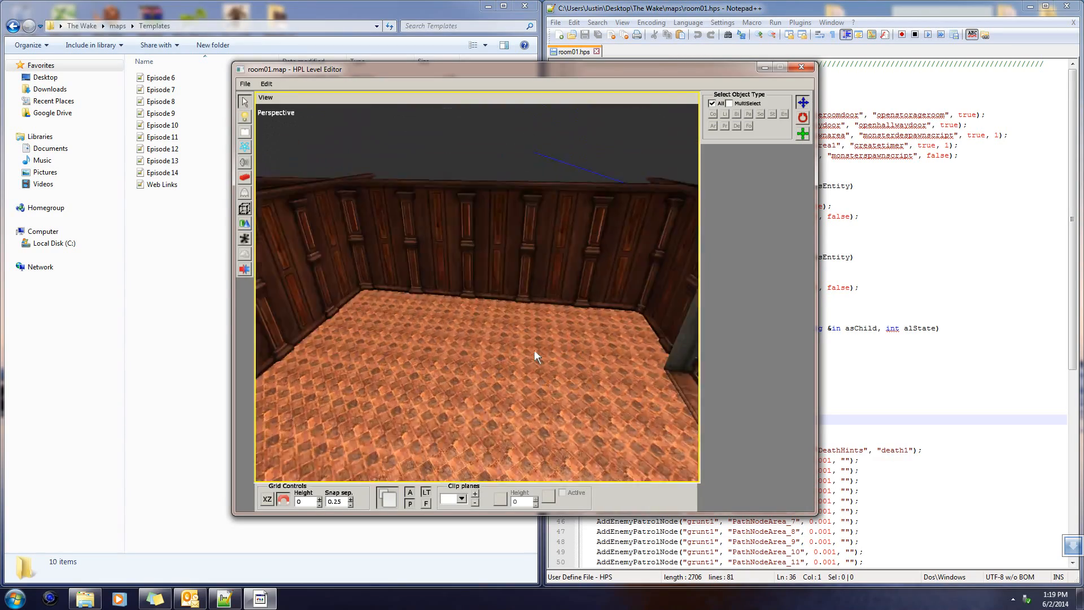
pyautogui.keyDown('alt'); pyautogui.moveTo(515, 223); pyautogui.dragTo(317, 195); pyautogui.keyUp('alt')
pyautogui.scroll(-3, 486, 311)
pyautogui.scroll(4, 487, 311)
# - Display the static objects of the mansionbase set
pyautogui.click(245, 178)
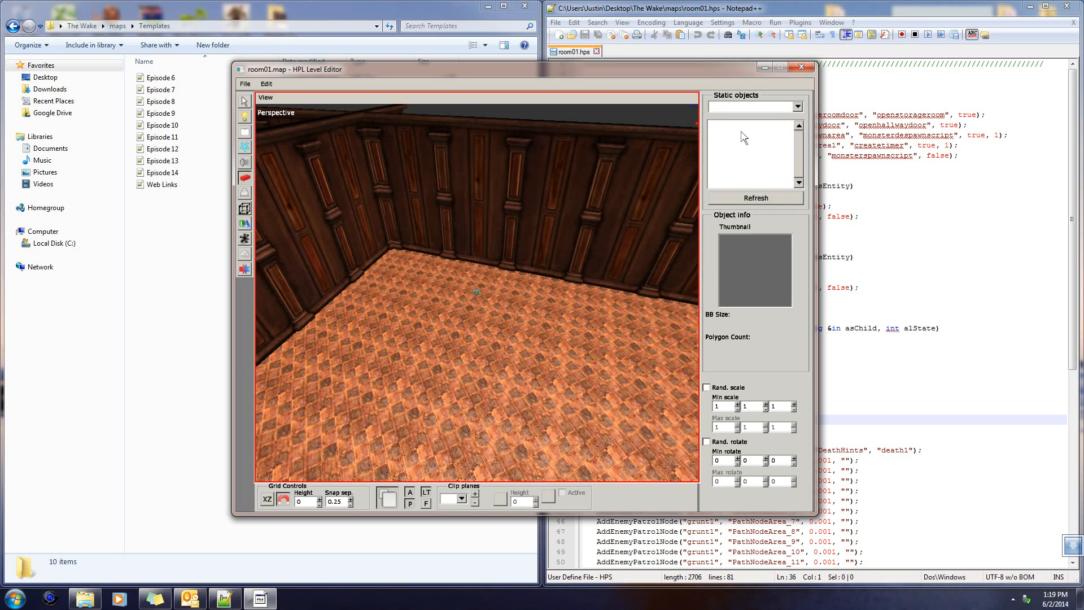
pyautogui.click(798, 107)
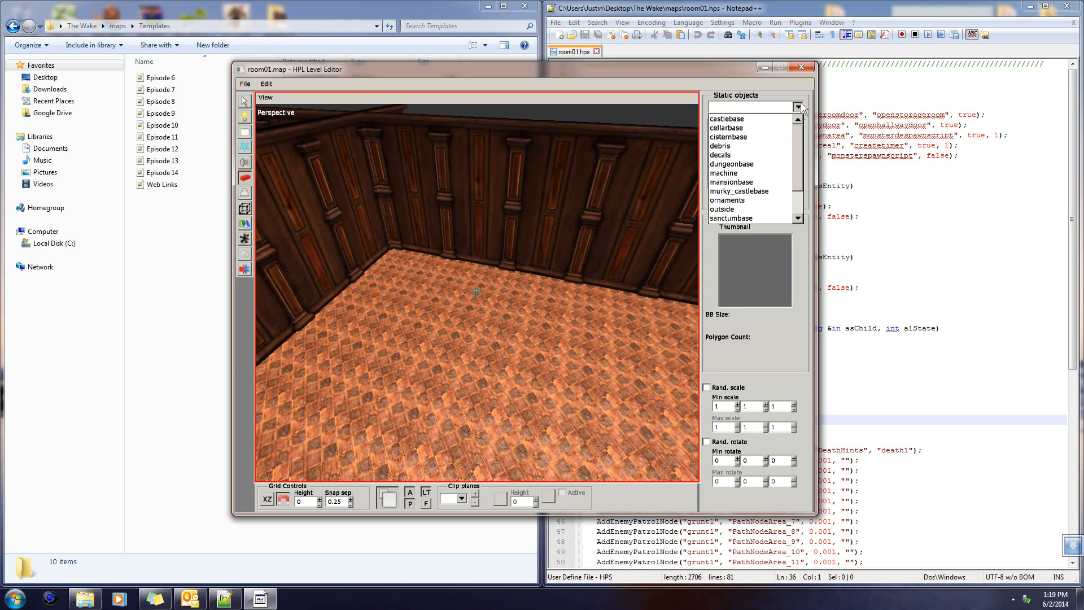
pyautogui.click(747, 182)
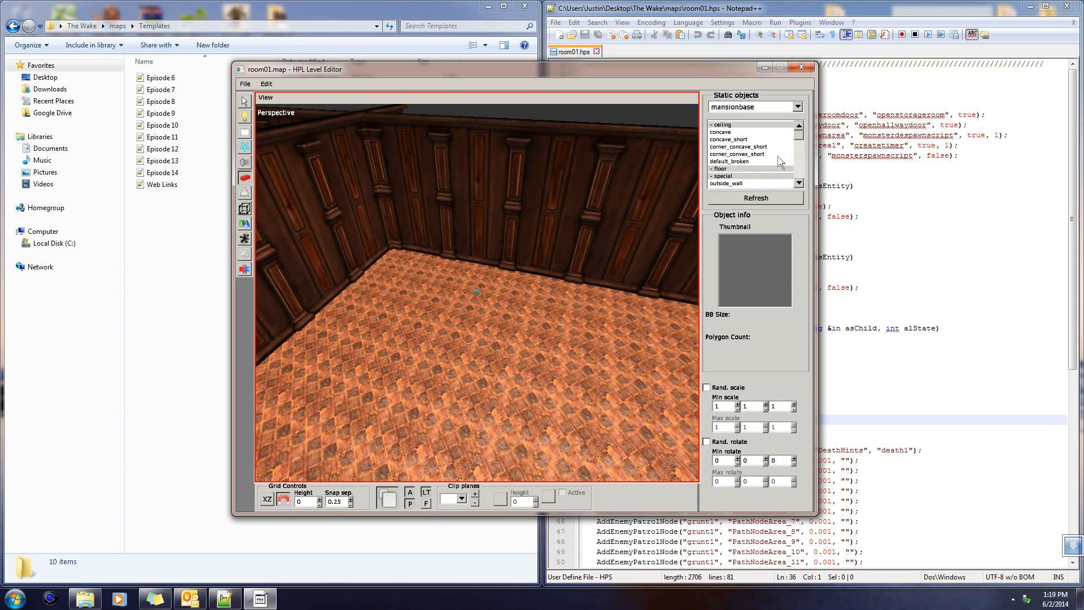
# - Place a bed_simple_movable entity from the furniture set in a corner of the empty room, rotated 90 degrees about Y
pyautogui.click(245, 193)
pyautogui.click(798, 108)
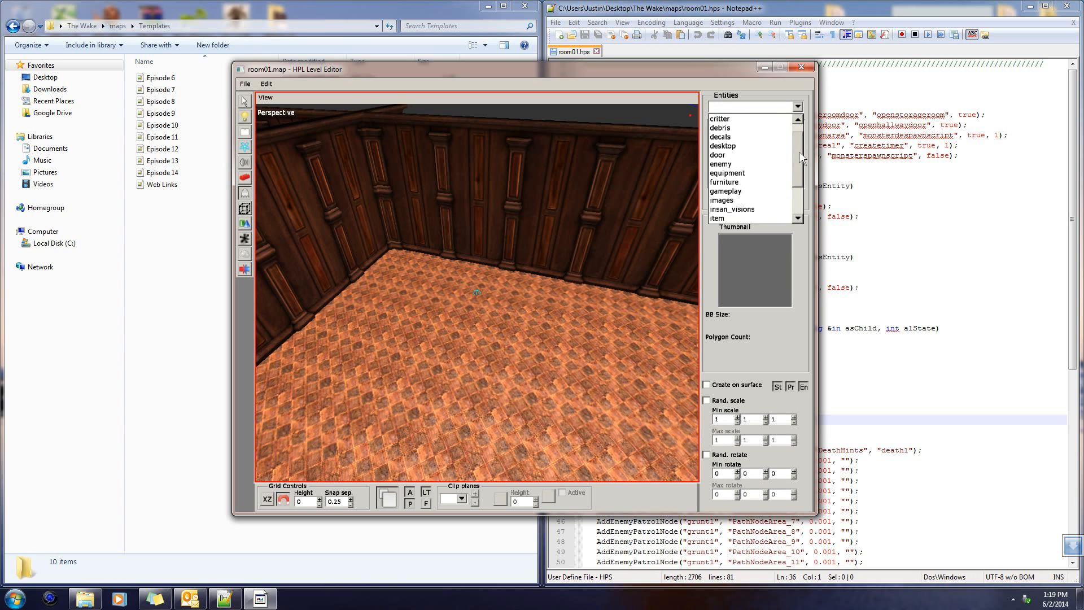
pyautogui.click(733, 182)
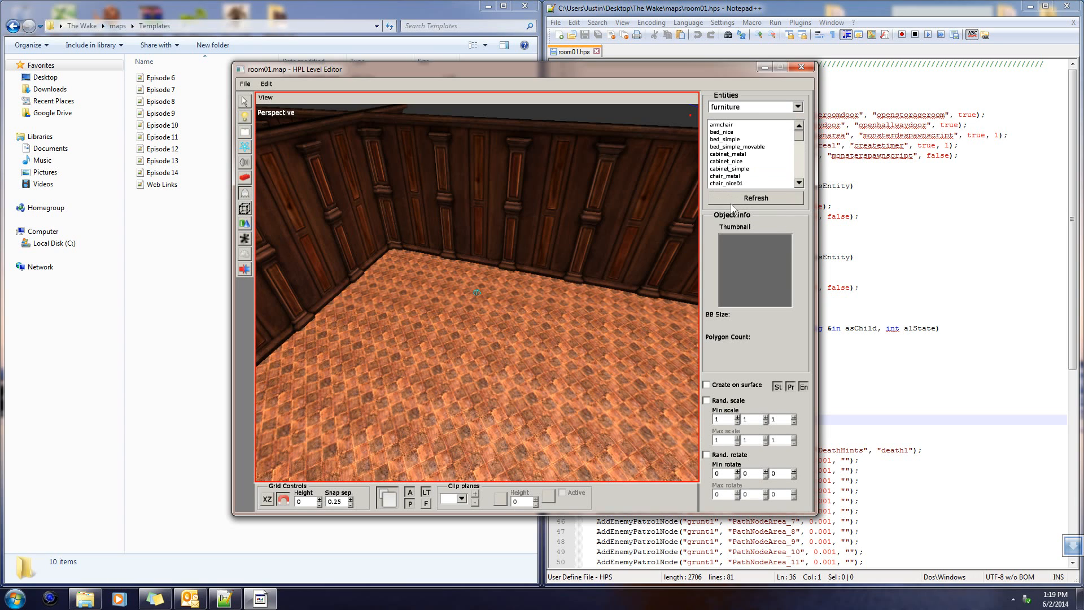
pyautogui.click(728, 139)
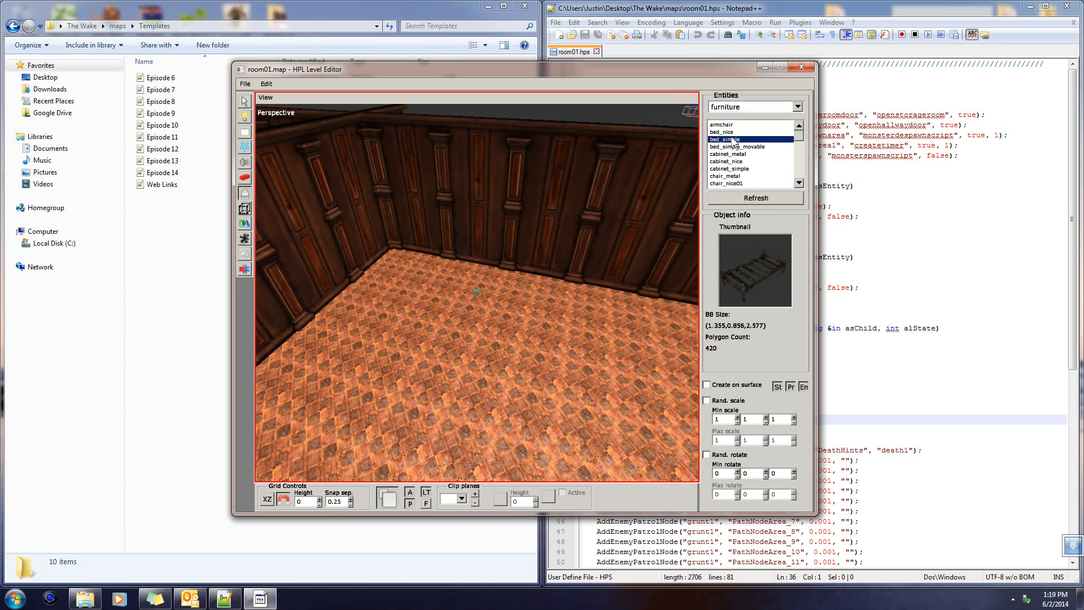
pyautogui.click(754, 155)
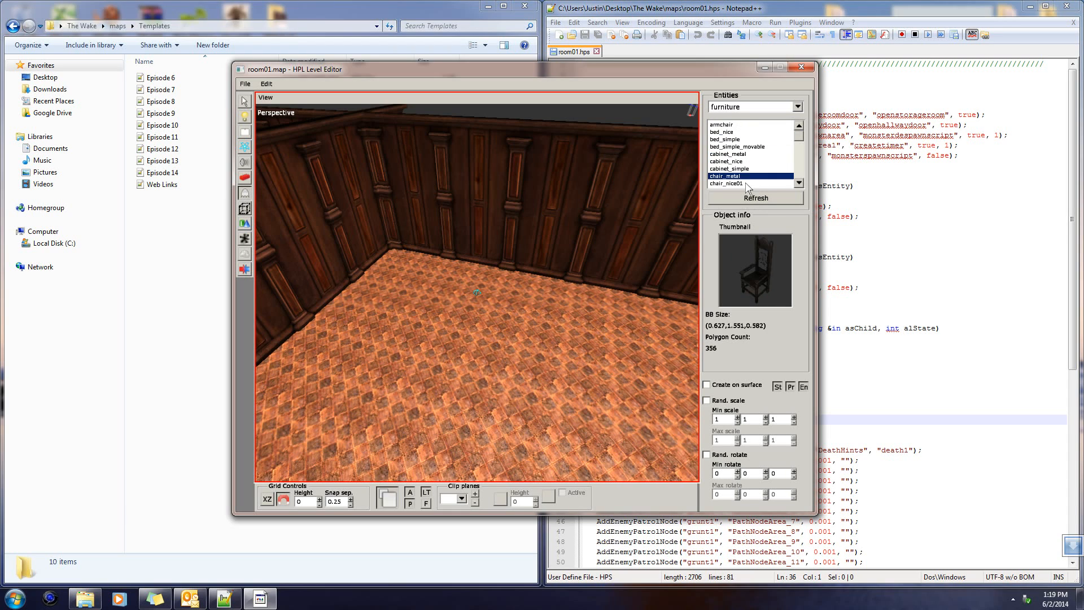
pyautogui.click(743, 147)
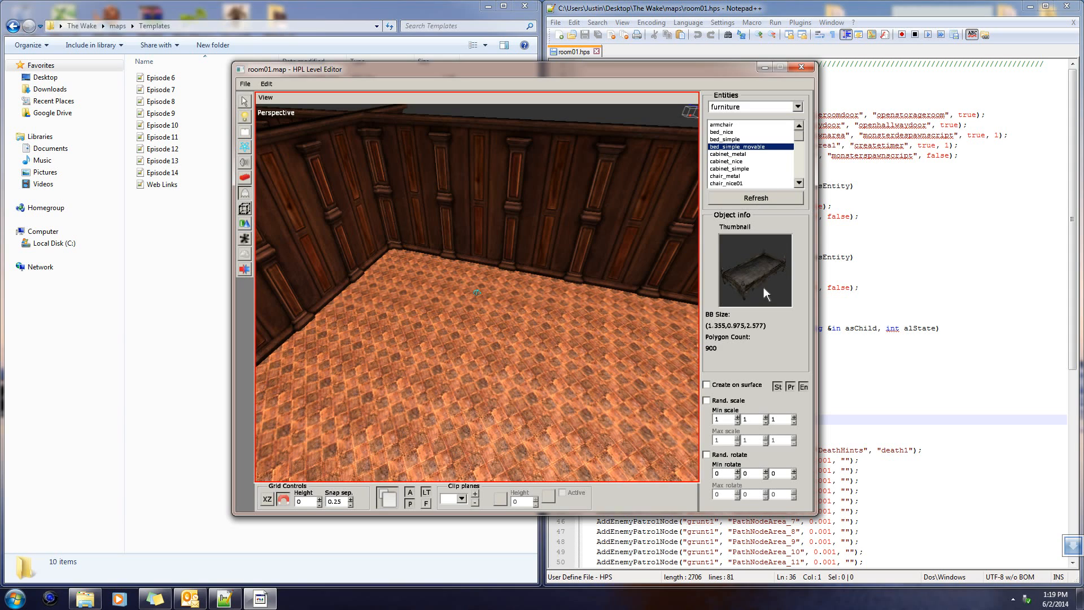
pyautogui.scroll(8, 497, 322)
pyautogui.scroll(-2, 500, 317)
pyautogui.keyDown('alt'); pyautogui.moveTo(501, 318); pyautogui.dragTo(472, 384); pyautogui.keyUp('alt')
pyautogui.click(506, 361)
pyautogui.click(472, 384)
# - Select the placed bed and move it tight against both walls of the corner, to about X 20.81 and Z 9.92
pyautogui.click(245, 101)
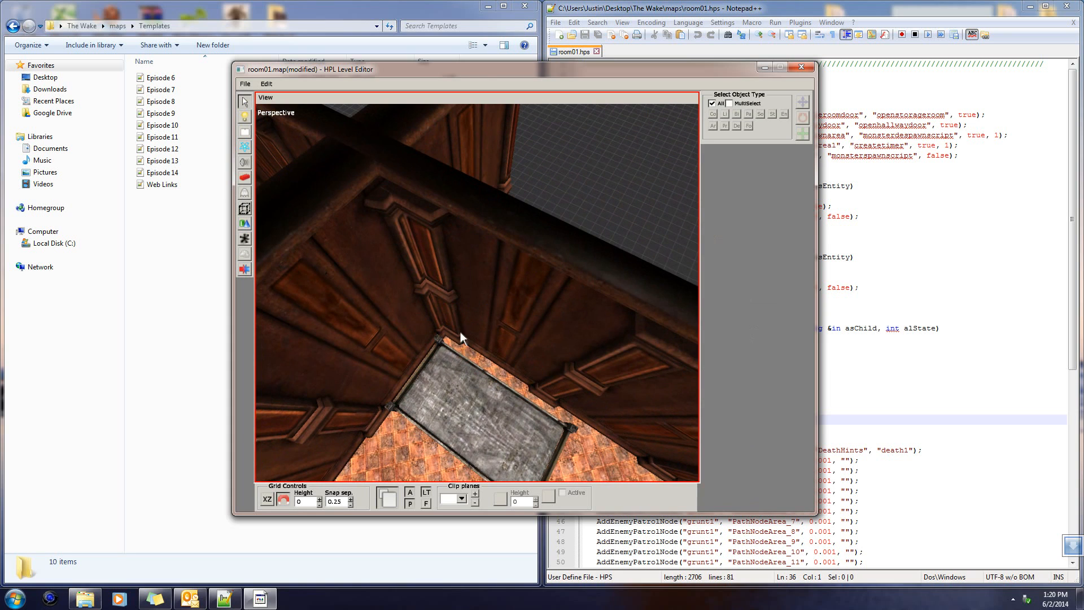
pyautogui.click(493, 406)
pyautogui.moveTo(517, 360); pyautogui.dragTo(542, 334)
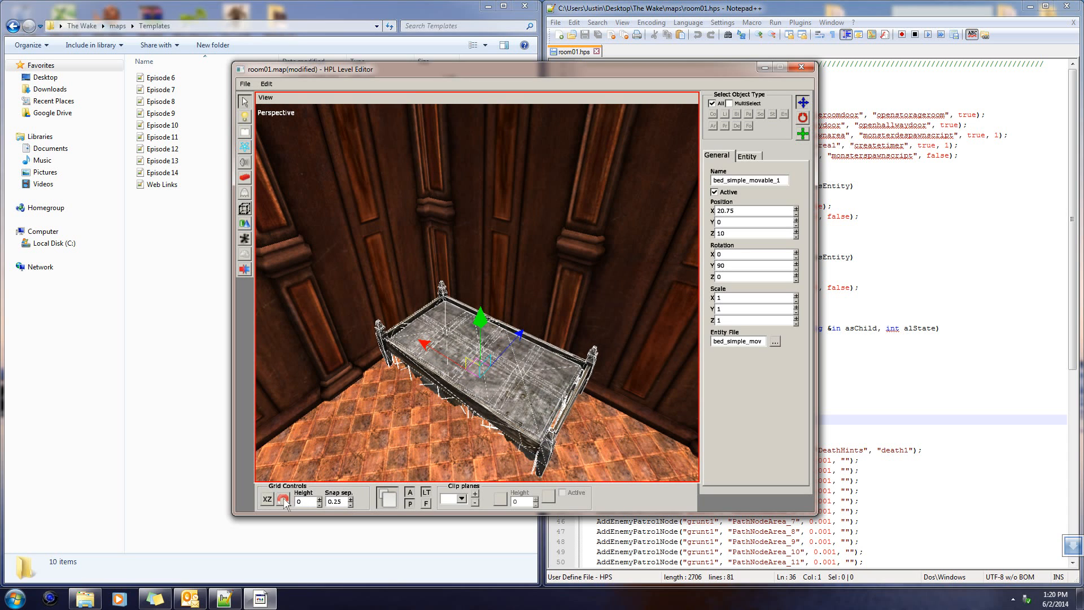
pyautogui.keyDown('alt'); pyautogui.moveTo(508, 411); pyautogui.dragTo(476, 430); pyautogui.keyUp('alt')
pyautogui.moveTo(492, 363); pyautogui.dragTo(483, 430)
pyautogui.keyDown('alt'); pyautogui.moveTo(475, 429); pyautogui.dragTo(577, 423, button='middle'); pyautogui.keyUp('alt')
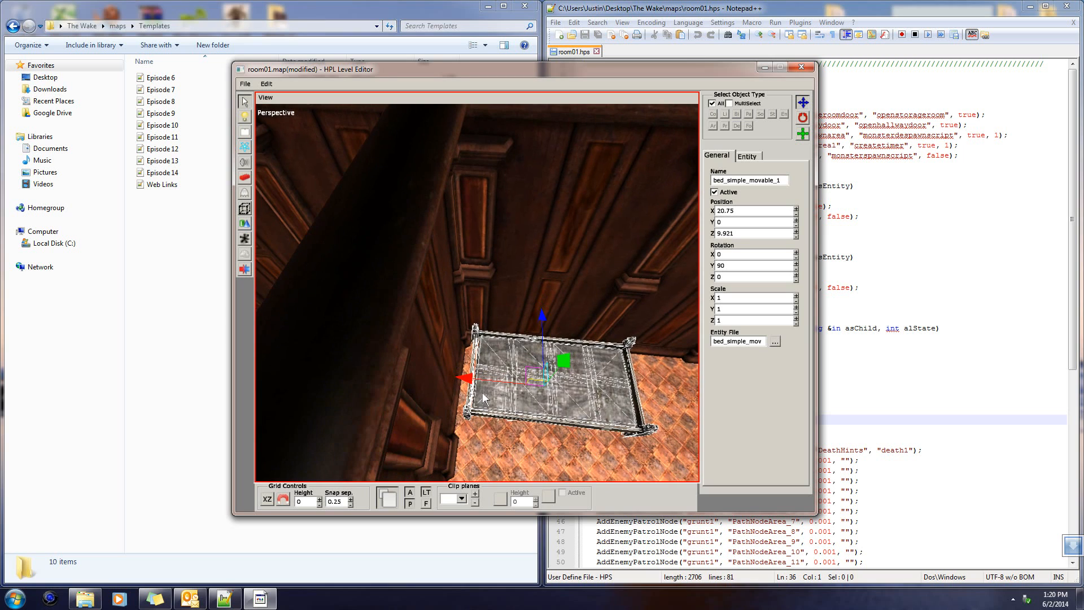
pyautogui.moveTo(486, 383); pyautogui.dragTo(483, 383)
pyautogui.keyDown('alt'); pyautogui.moveTo(483, 384); pyautogui.dragTo(415, 461, button='middle'); pyautogui.keyUp('alt')
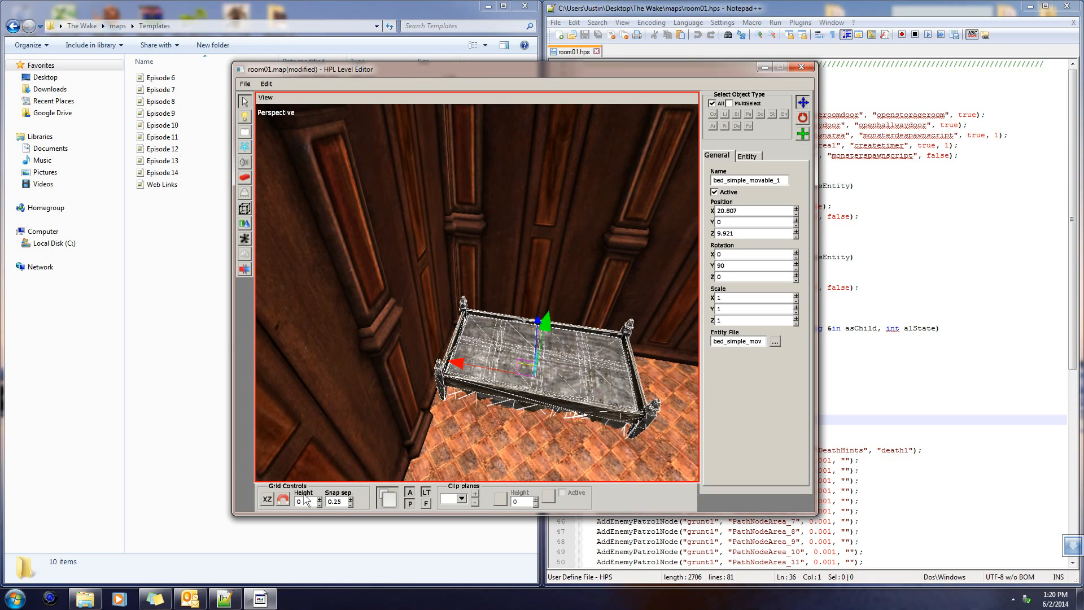
pyautogui.keyDown('alt'); pyautogui.moveTo(659, 405); pyautogui.dragTo(594, 373, button='middle'); pyautogui.keyUp('alt')
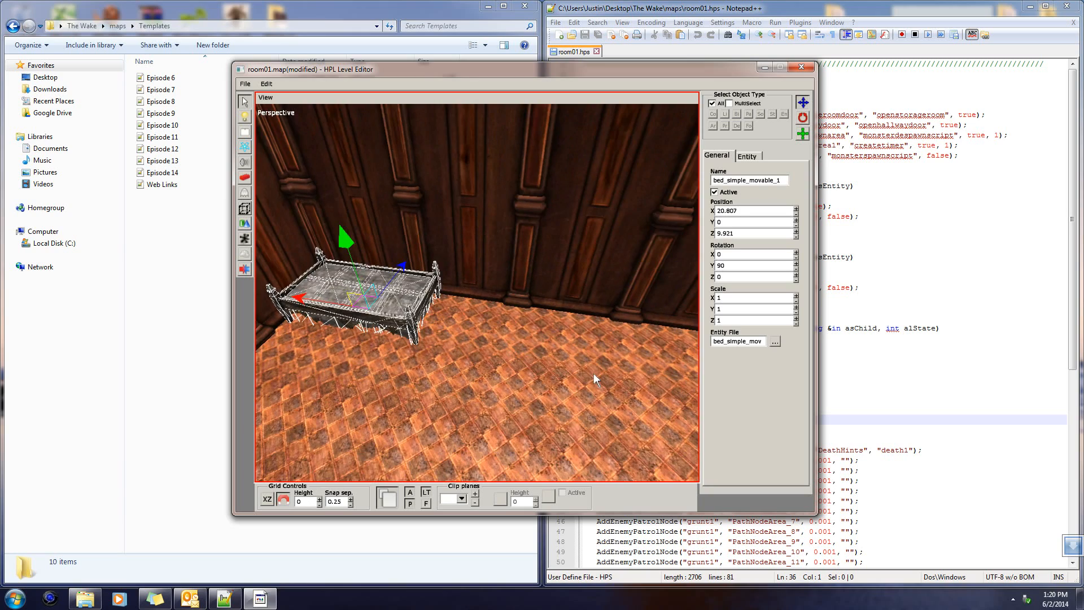
pyautogui.click(594, 373)
pyautogui.keyDown('alt'); pyautogui.moveTo(413, 321); pyautogui.dragTo(298, 239, button='middle'); pyautogui.keyUp('alt')
pyautogui.keyDown('alt'); pyautogui.moveTo(459, 310); pyautogui.dragTo(467, 256, button='middle'); pyautogui.keyUp('alt')
# - Preview the furniture entities one after another, from the cabinets and chairs to the tables and work desks
pyautogui.click(246, 193)
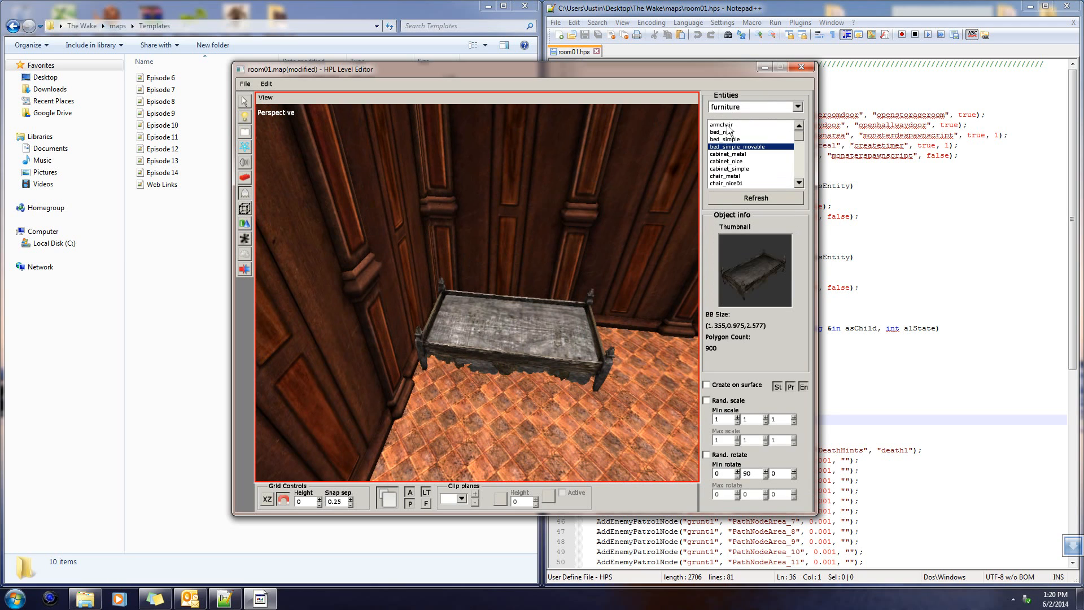
pyautogui.click(734, 169)
pyautogui.click(734, 176)
pyautogui.click(734, 161)
pyautogui.click(737, 175)
pyautogui.click(733, 184)
pyautogui.click(733, 184)
pyautogui.click(733, 184)
pyautogui.click(733, 184)
pyautogui.click(733, 184)
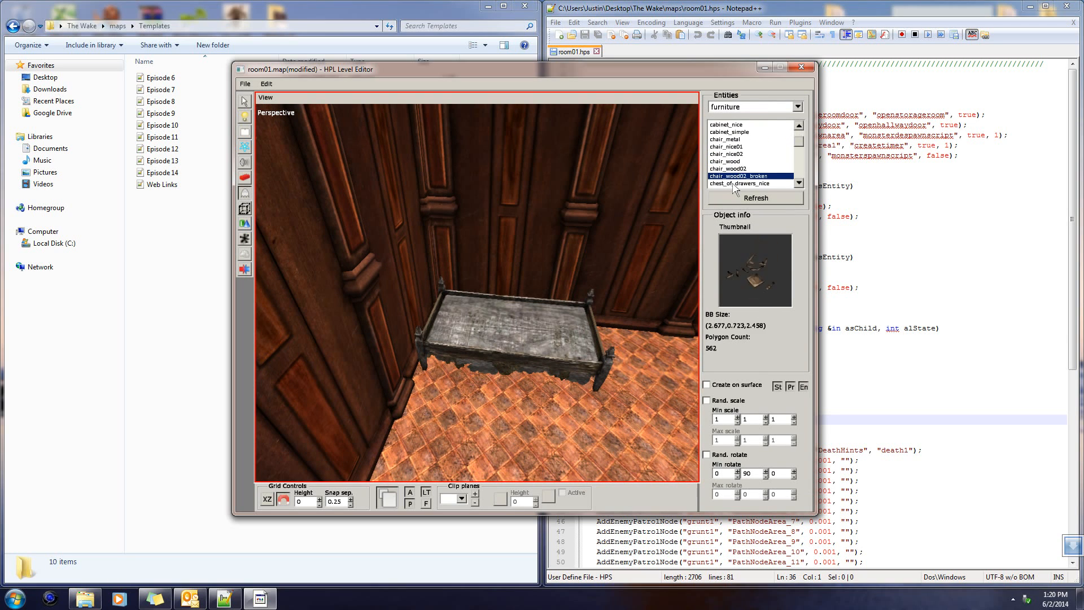
pyautogui.click(733, 184)
pyautogui.click(733, 183)
pyautogui.click(734, 184)
pyautogui.click(734, 183)
pyautogui.click(734, 184)
pyautogui.click(733, 184)
pyautogui.click(733, 184)
pyautogui.click(734, 184)
pyautogui.click(733, 183)
pyautogui.click(734, 184)
pyautogui.click(734, 184)
pyautogui.click(733, 183)
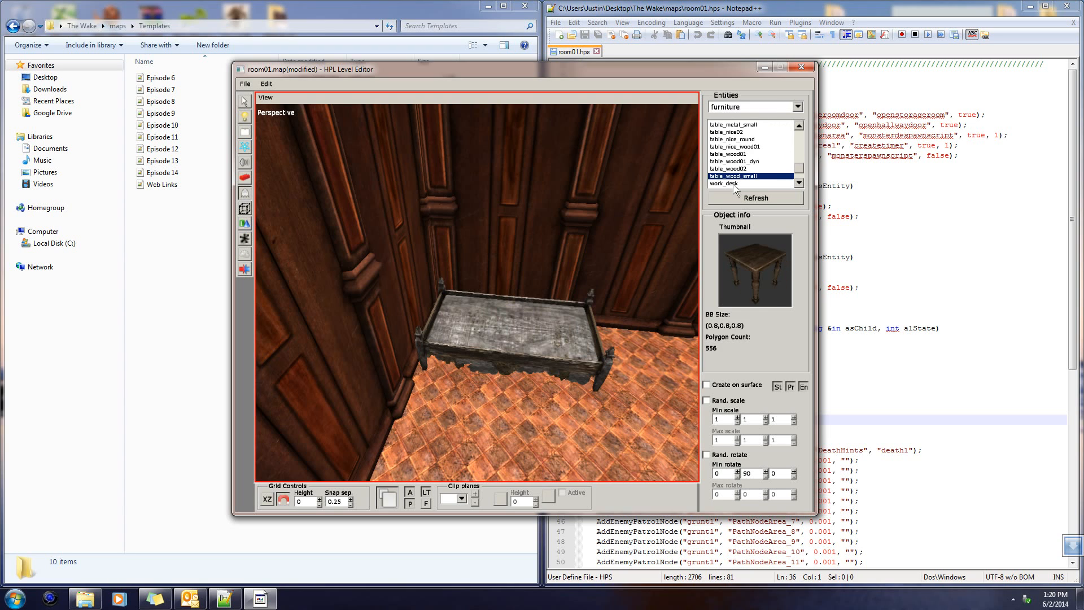
pyautogui.click(734, 184)
pyautogui.click(734, 178)
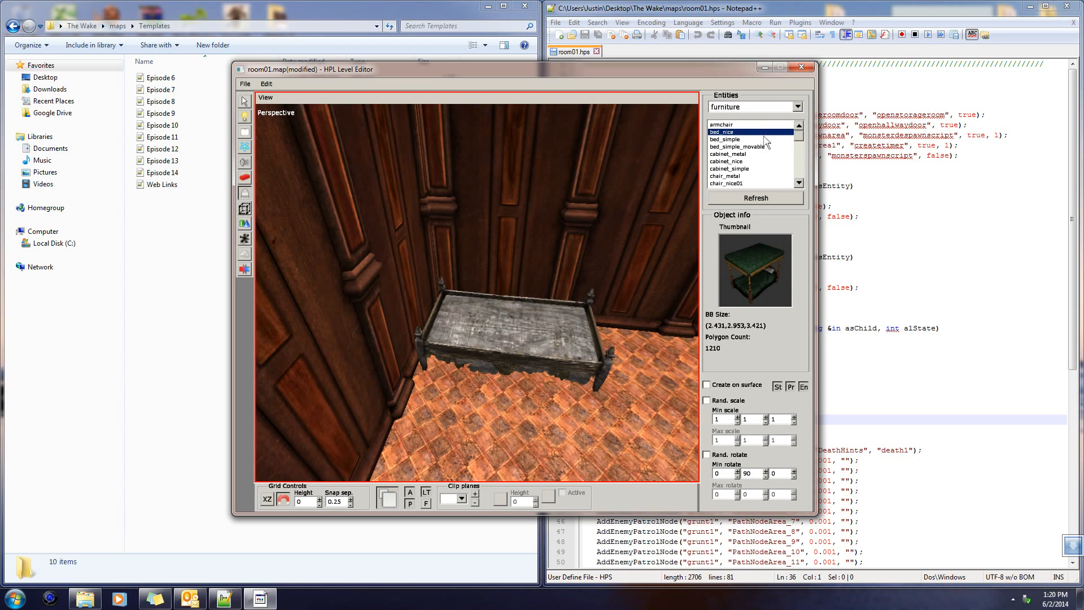
# - Go through the furniture entities again from bed_nice down to work_desk_worn, checking each thumbnail
pyautogui.press('Down')
pyautogui.press('Down')
pyautogui.press('Down')
pyautogui.press('Down')
pyautogui.press('Down')
pyautogui.press('Down')
pyautogui.press('Down')
pyautogui.press('Down')
pyautogui.press('Down')
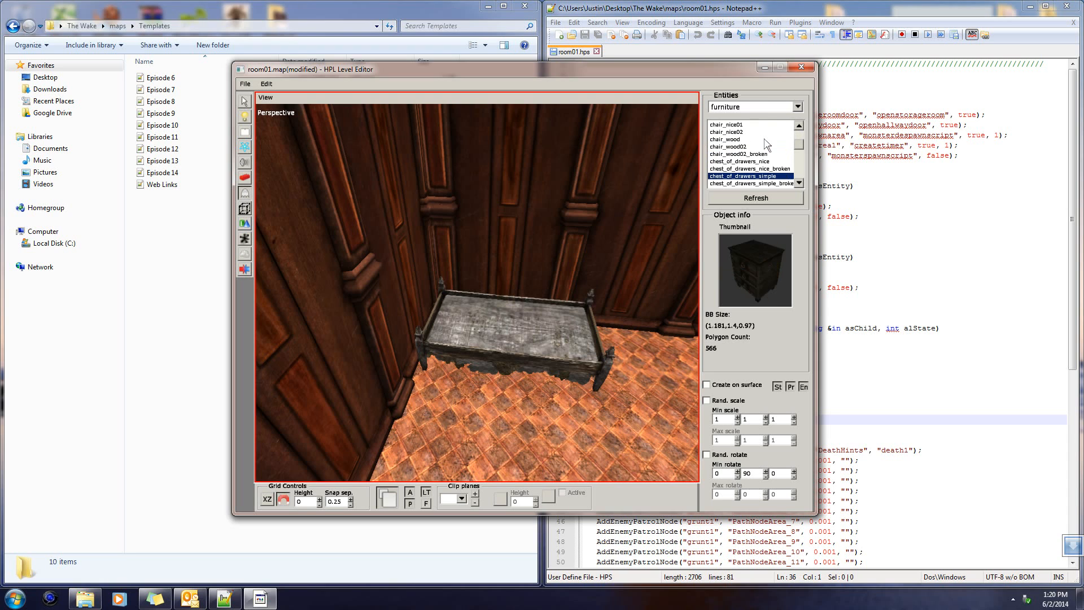
pyautogui.press('Down')
pyautogui.press('Down')
pyautogui.press('Down')
pyautogui.press('Down')
pyautogui.press('Down')
pyautogui.press('Down')
pyautogui.press('Down')
pyautogui.press('Down')
pyautogui.press('Down')
pyautogui.press('Down')
pyautogui.press('Down')
pyautogui.press('Down')
pyautogui.press('Down')
pyautogui.press('Down')
pyautogui.press('Down')
pyautogui.press('Down')
pyautogui.press('Down')
pyautogui.press('Down')
pyautogui.press('Down')
pyautogui.press('Down')
pyautogui.press('Down')
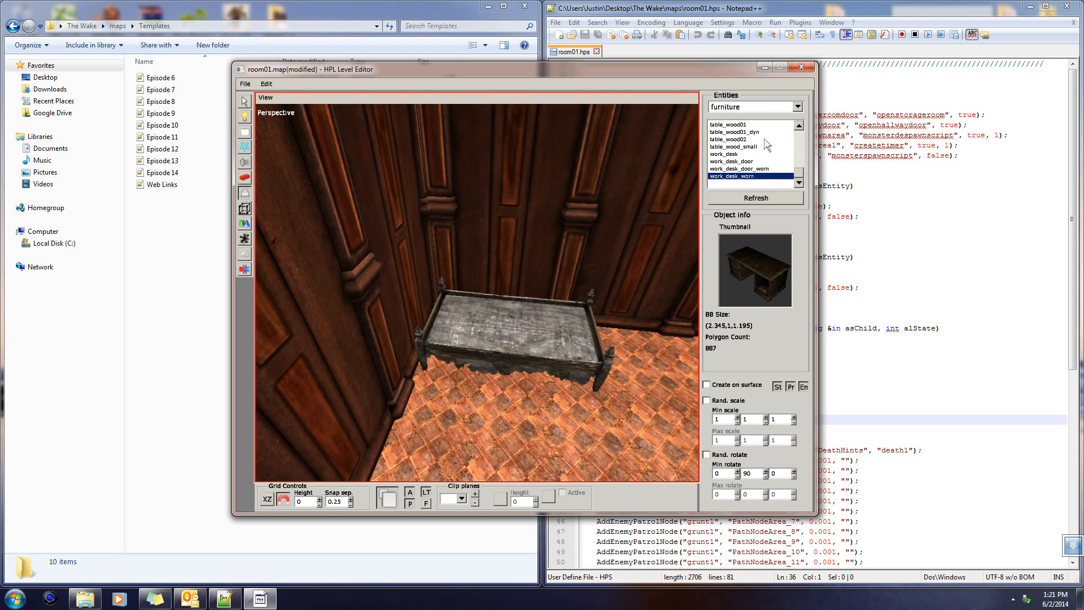
# - Review the entity categories, bring the room's door and opposite corner into view, and choose table_wood01_dyn from the furniture set
pyautogui.click(799, 106)
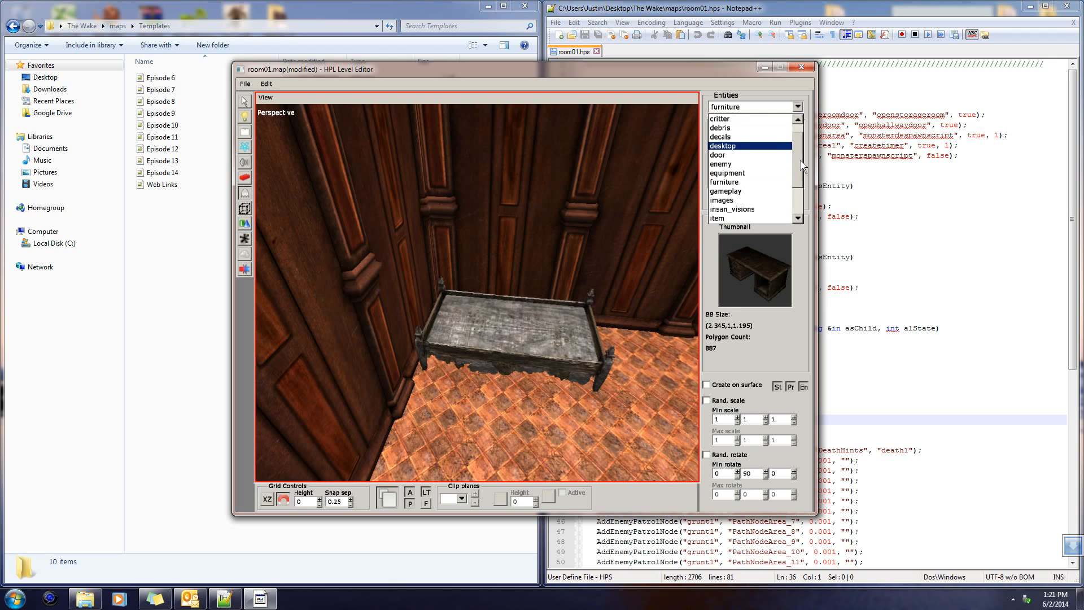
pyautogui.moveTo(802, 165); pyautogui.dragTo(798, 197)
pyautogui.moveTo(638, 371); pyautogui.dragTo(699, 217, button='middle')
pyautogui.click(760, 169)
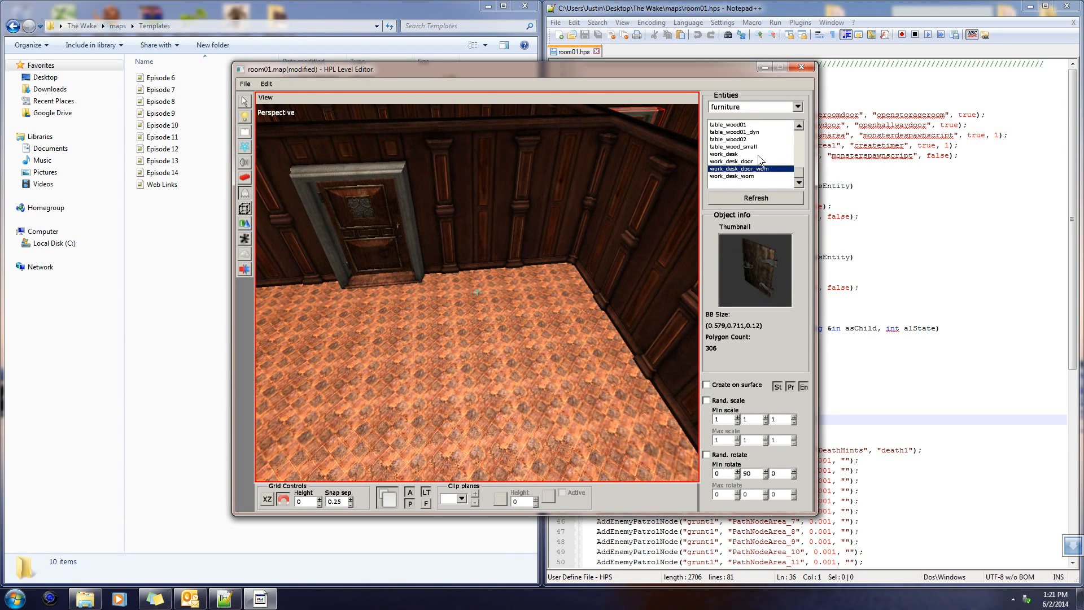
pyautogui.press('Up')
pyautogui.press('Up')
pyautogui.press('Up')
pyautogui.press('Up')
pyautogui.press('Up')
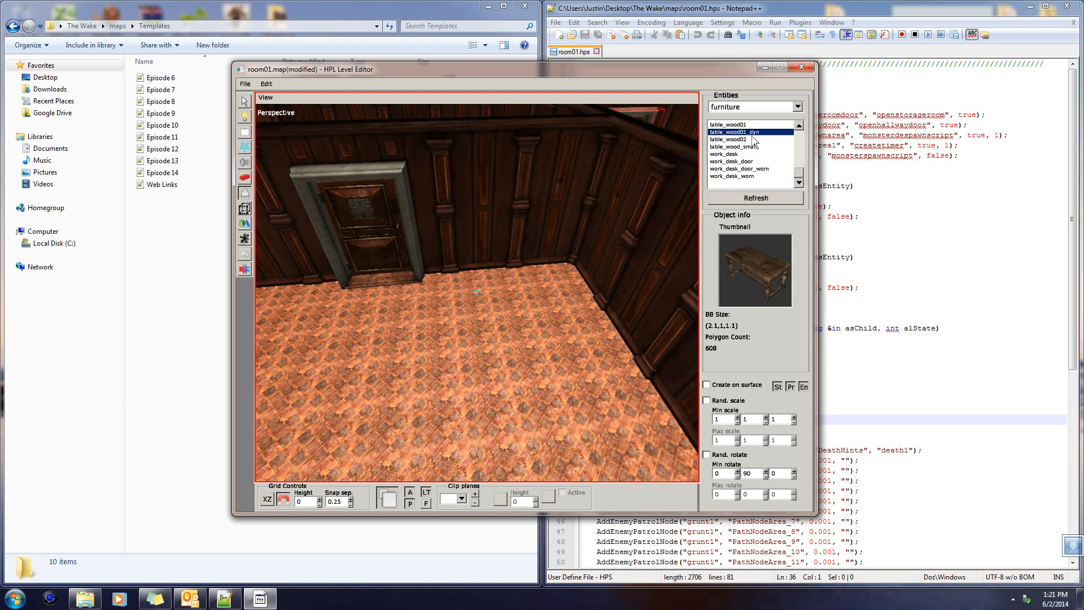
# - Place the table_wood01_dyn table along the wall beside the door, undoing an extra copy placed next to it
pyautogui.keyDown('alt'); pyautogui.moveTo(621, 201); pyautogui.dragTo(592, 195); pyautogui.keyUp('alt')
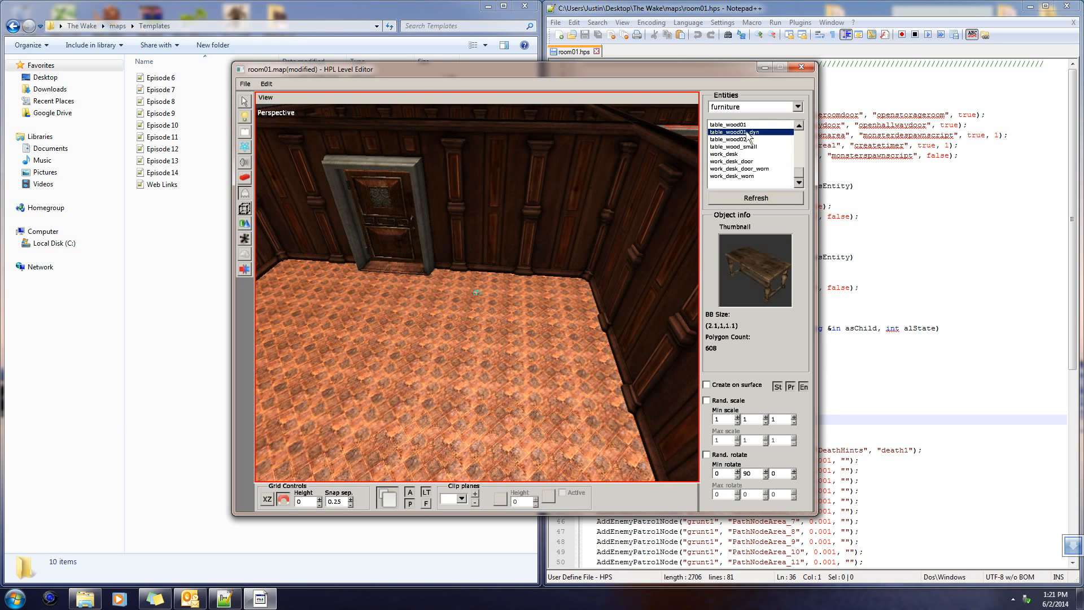
pyautogui.scroll(3, 586, 279)
pyautogui.keyDown('alt'); pyautogui.moveTo(587, 280); pyautogui.dragTo(530, 422); pyautogui.keyUp('alt')
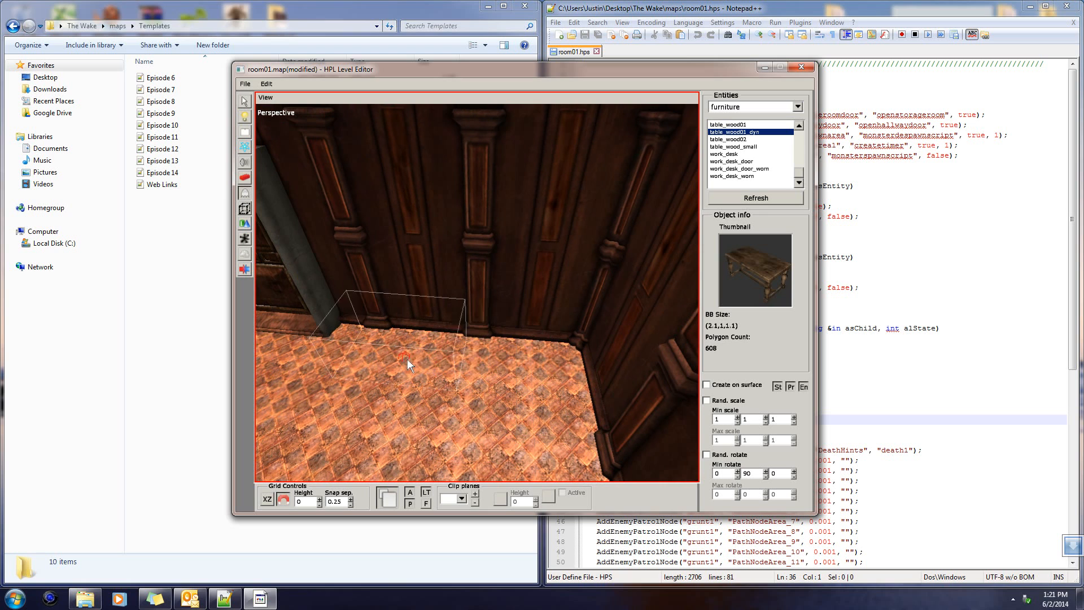
pyautogui.click(394, 358)
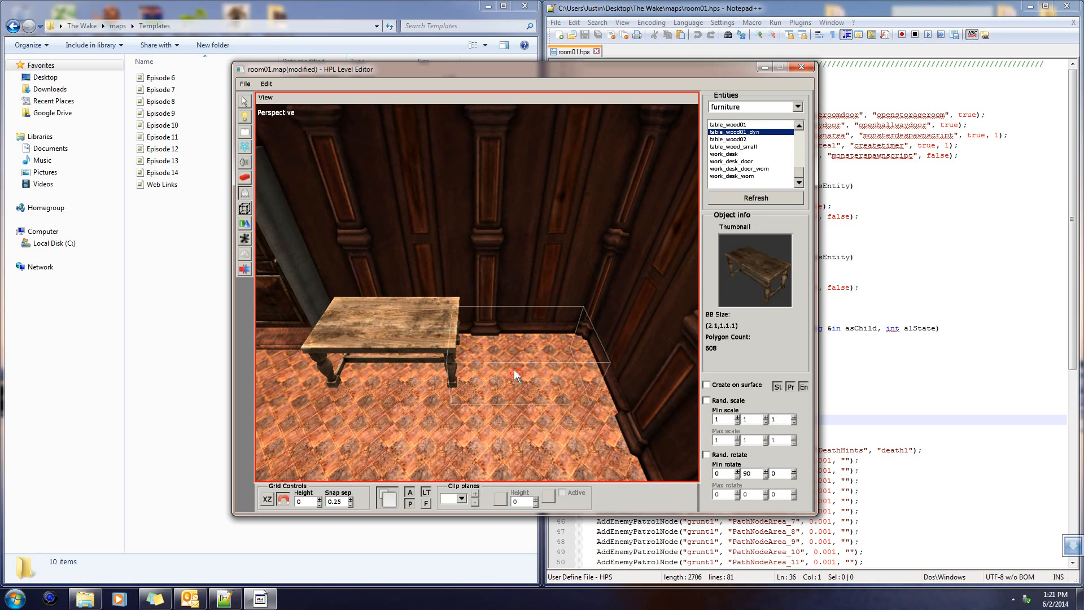
pyautogui.click(522, 361)
pyautogui.hotkey('ctrl', 'z')
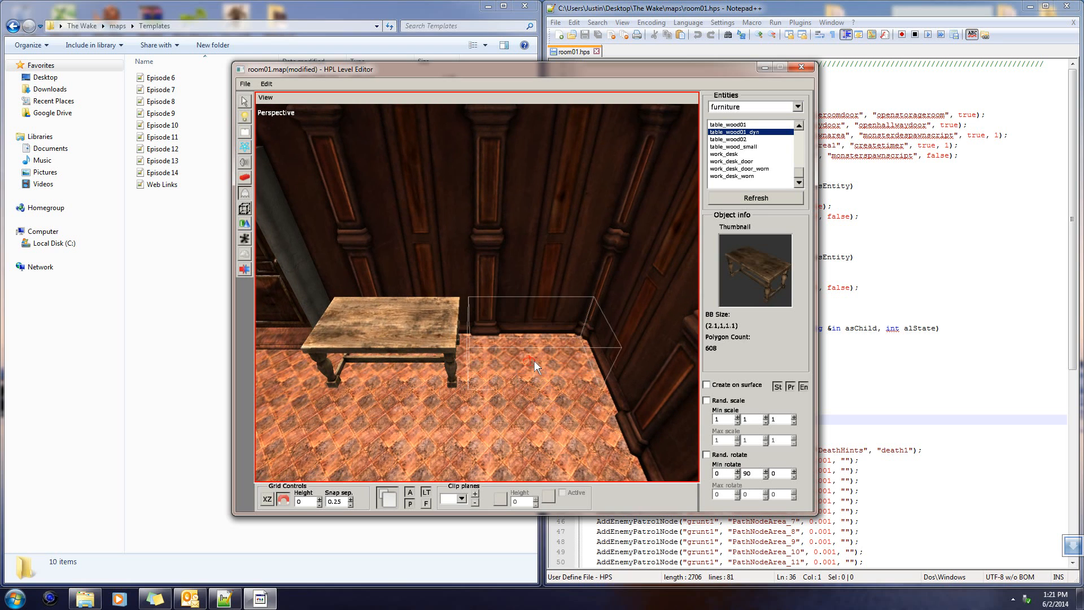
pyautogui.click(528, 360)
# - Look through the furniture entities for another piece, previewing tables, the piano, the wooden stool and the layout board
pyautogui.keyDown('alt'); pyautogui.moveTo(537, 398); pyautogui.dragTo(435, 414); pyautogui.keyUp('alt')
pyautogui.scroll(-4, 531, 398)
pyautogui.click(727, 140)
pyautogui.click(728, 148)
pyautogui.scroll(1, 734, 162)
pyautogui.click(736, 161)
pyautogui.click(736, 154)
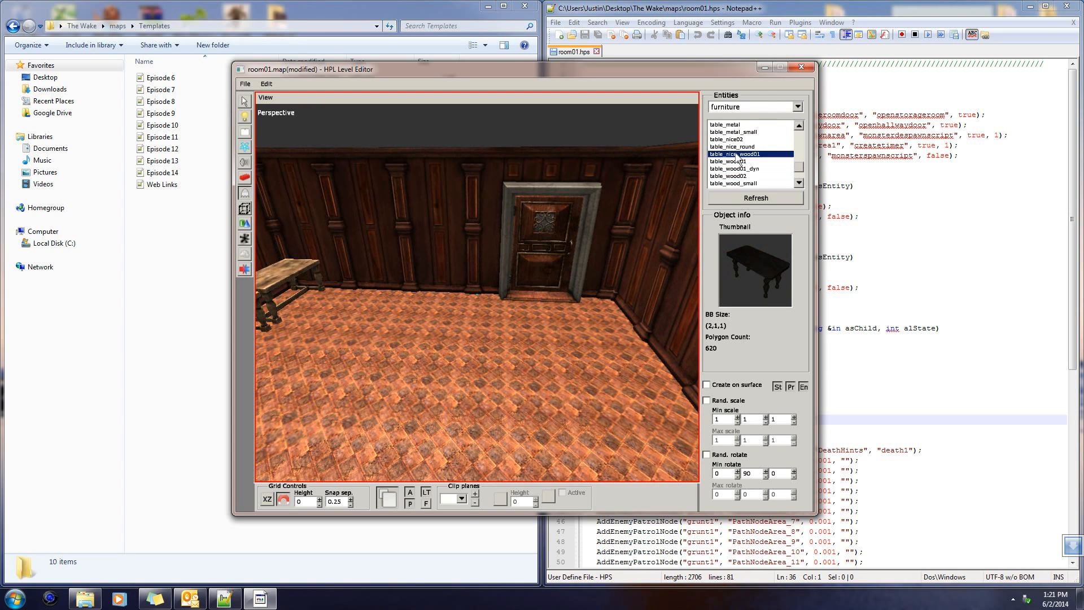
pyautogui.scroll(2, 736, 155)
pyautogui.click(736, 154)
pyautogui.click(736, 146)
pyautogui.click(736, 133)
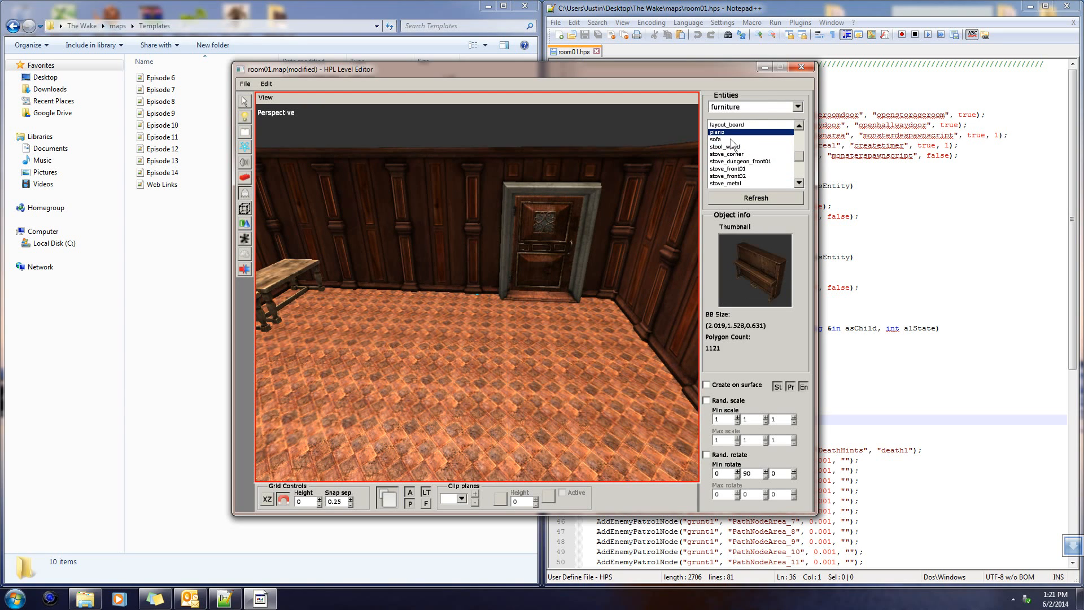
pyautogui.click(723, 147)
pyautogui.click(734, 125)
pyautogui.scroll(1, 738, 150)
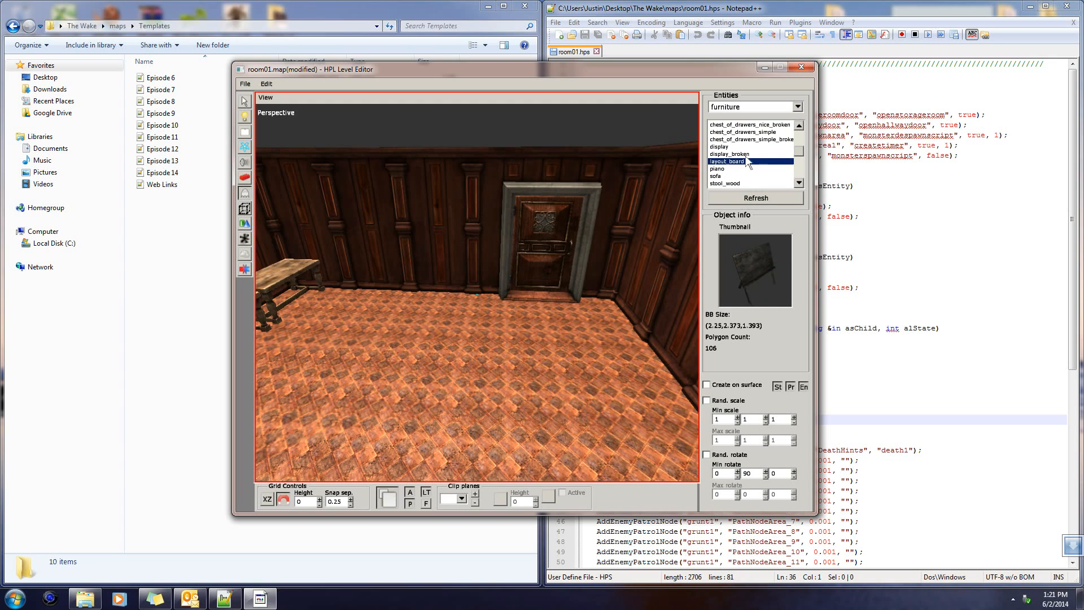
# - Compare the simple chests of drawers and place the broken version on the floor in front of the door
pyautogui.press('Up')
pyautogui.click(750, 139)
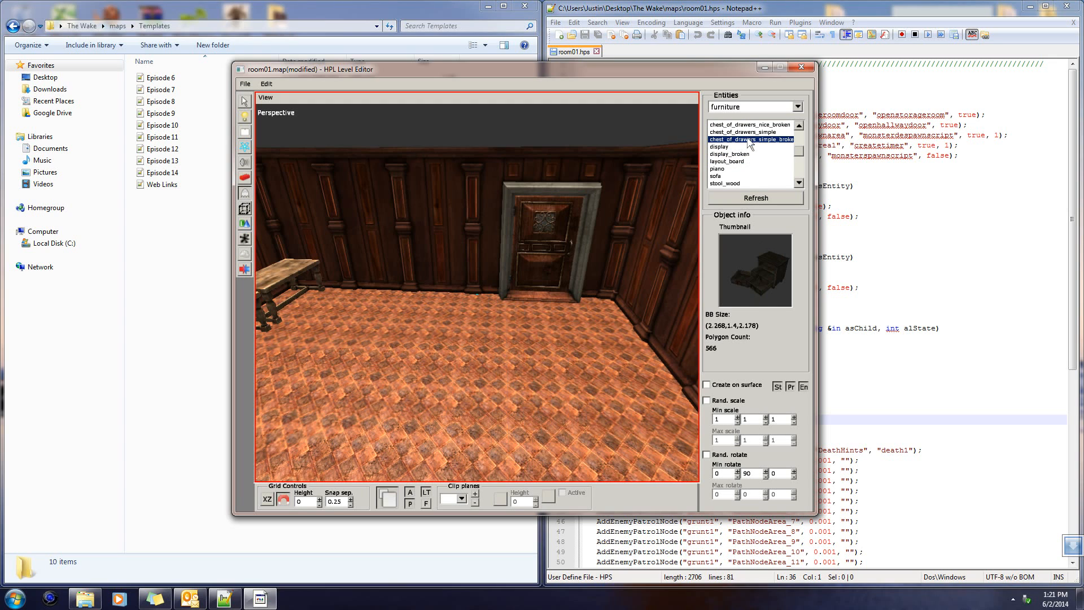
pyautogui.click(767, 132)
pyautogui.click(761, 141)
pyautogui.click(767, 132)
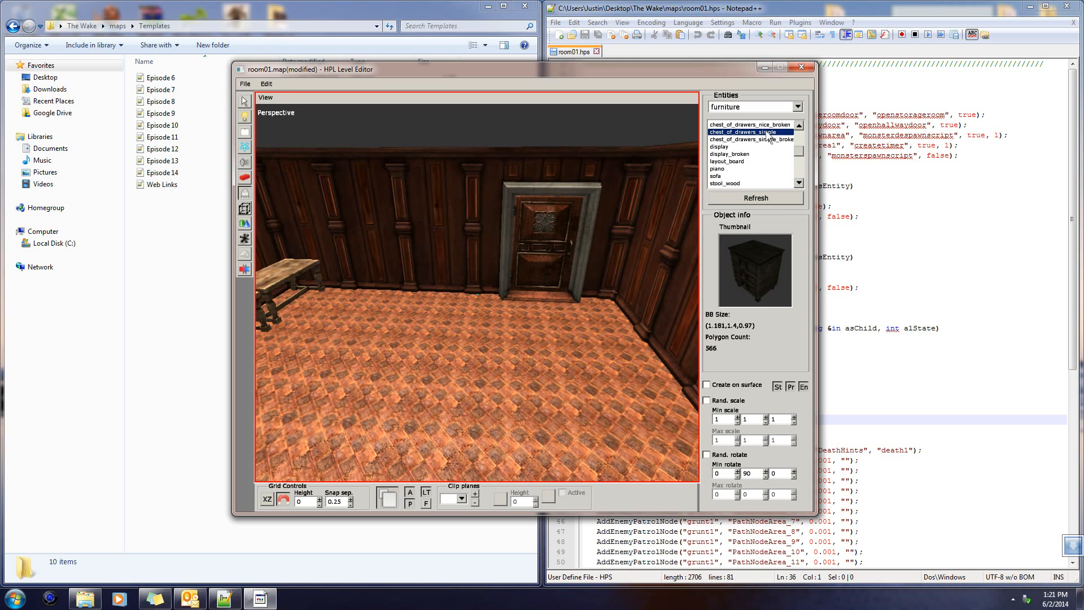
pyautogui.click(767, 140)
pyautogui.click(502, 380)
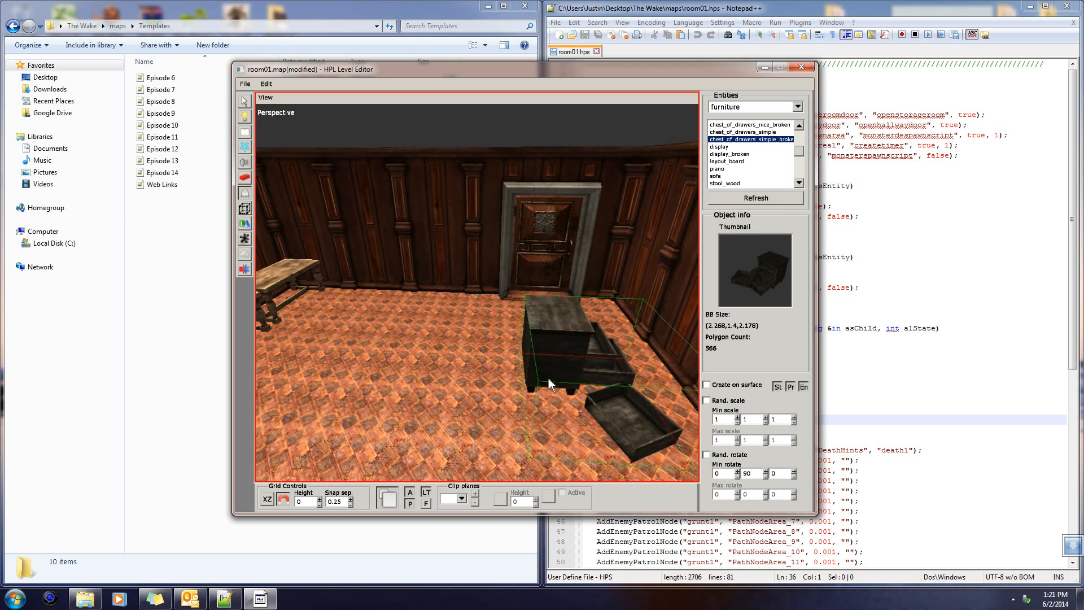
# - Undo the broken chest of drawers placed by the door and place it, rotated -180, along the wall near the bed
pyautogui.moveTo(549, 378); pyautogui.dragTo(624, 380, button='middle')
pyautogui.hotkey('ctrl', 'z')
pyautogui.scroll(-5, 530, 362)
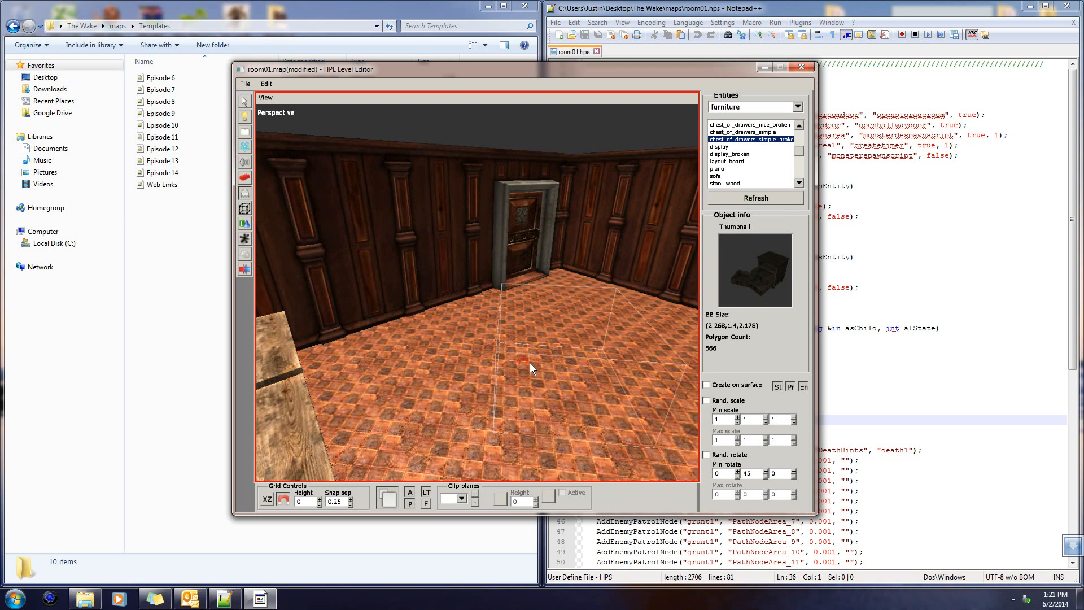
pyautogui.scroll(-1, 530, 363)
pyautogui.moveTo(528, 366); pyautogui.dragTo(486, 357, button='middle')
pyautogui.scroll(-12, 497, 330)
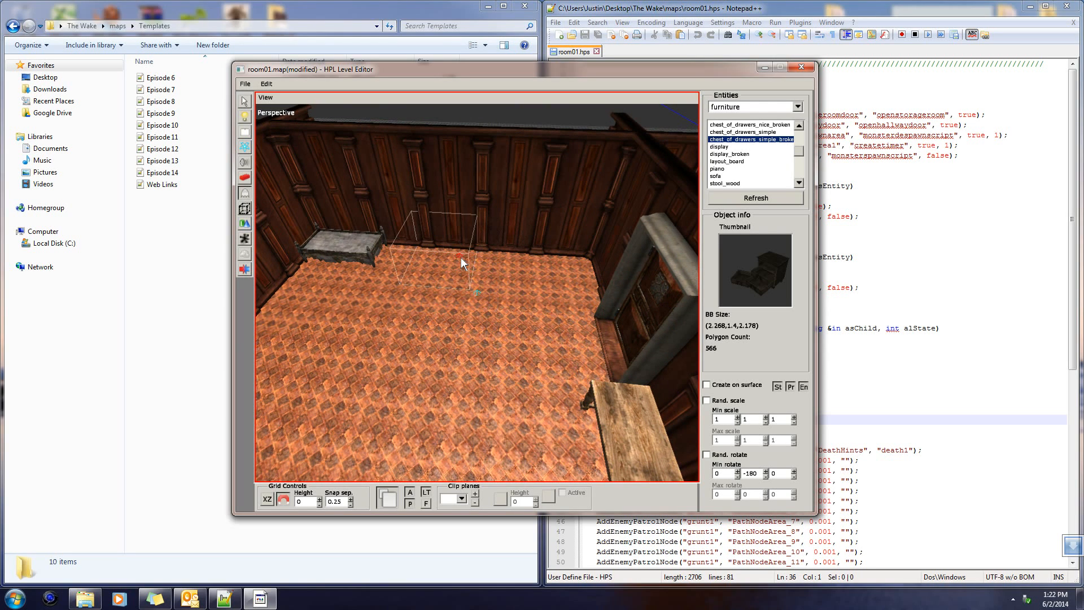
pyautogui.click(469, 259)
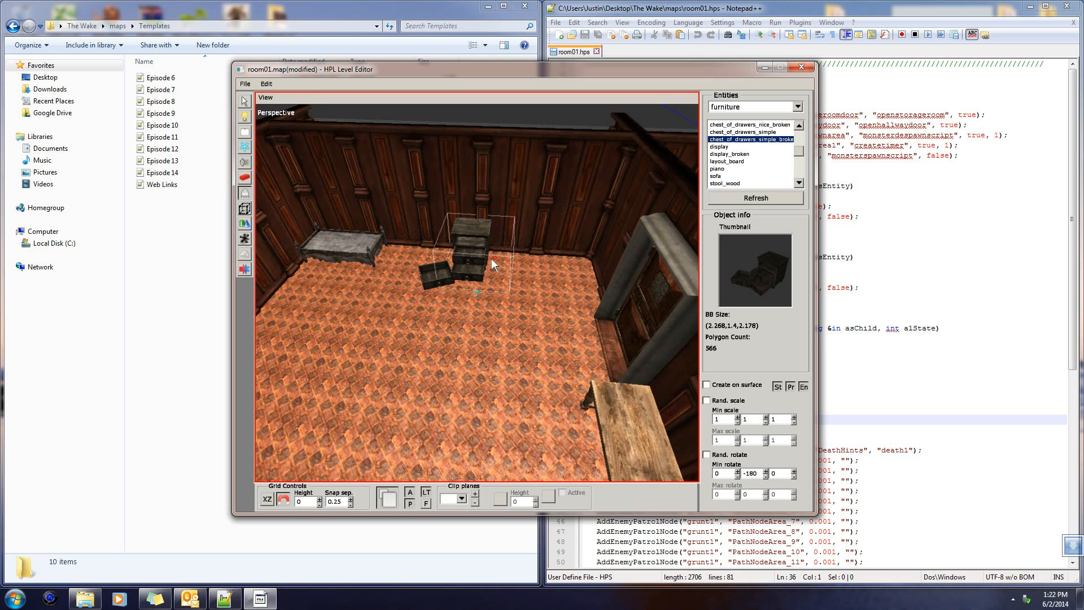
pyautogui.scroll(3, 491, 258)
pyautogui.scroll(6, 490, 269)
pyautogui.moveTo(472, 239); pyautogui.dragTo(596, 328, button='middle')
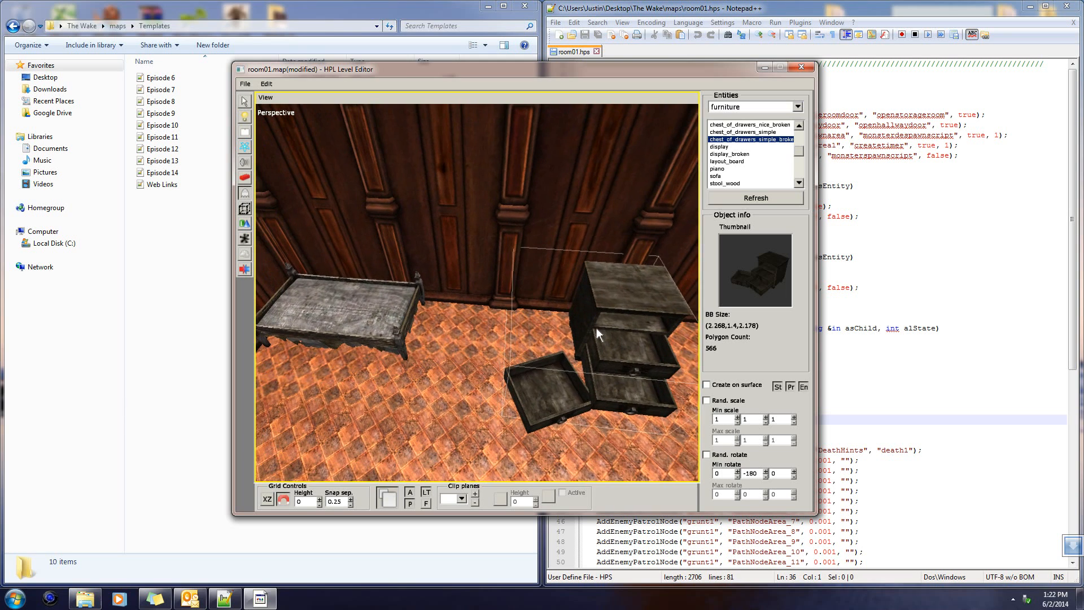
# - Move the broken chest of drawers along the wall, then duplicate it and set the copy beside it at about X 14.75, Z 10
pyautogui.press('1')
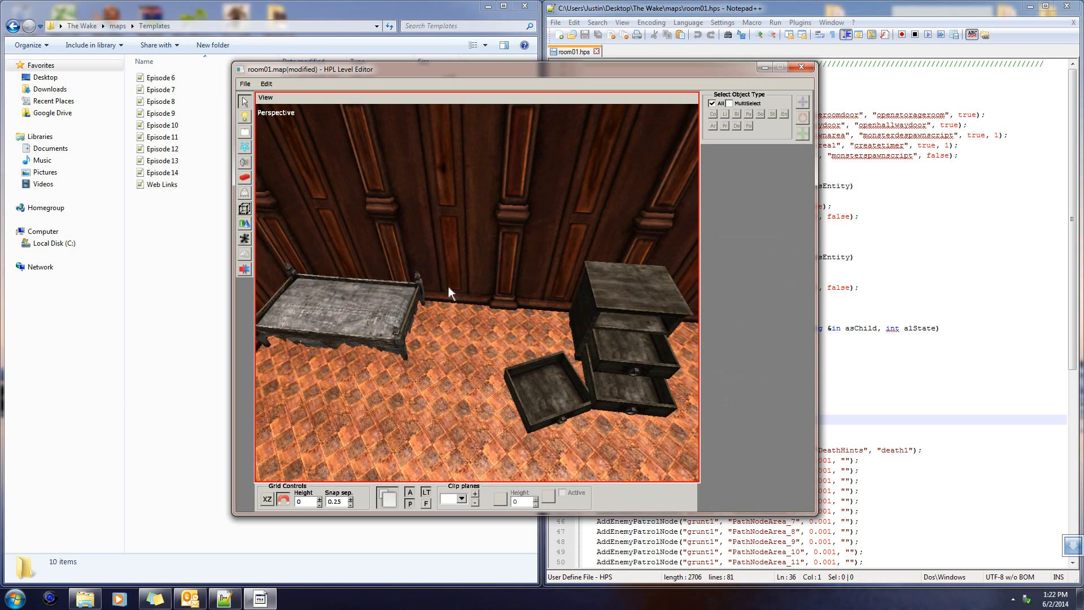
pyautogui.click(629, 315)
pyautogui.moveTo(544, 334); pyautogui.dragTo(493, 325)
pyautogui.moveTo(666, 365); pyautogui.dragTo(554, 358, button='middle')
pyautogui.hotkey('ctrl', 'd')
pyautogui.moveTo(384, 323); pyautogui.dragTo(531, 344)
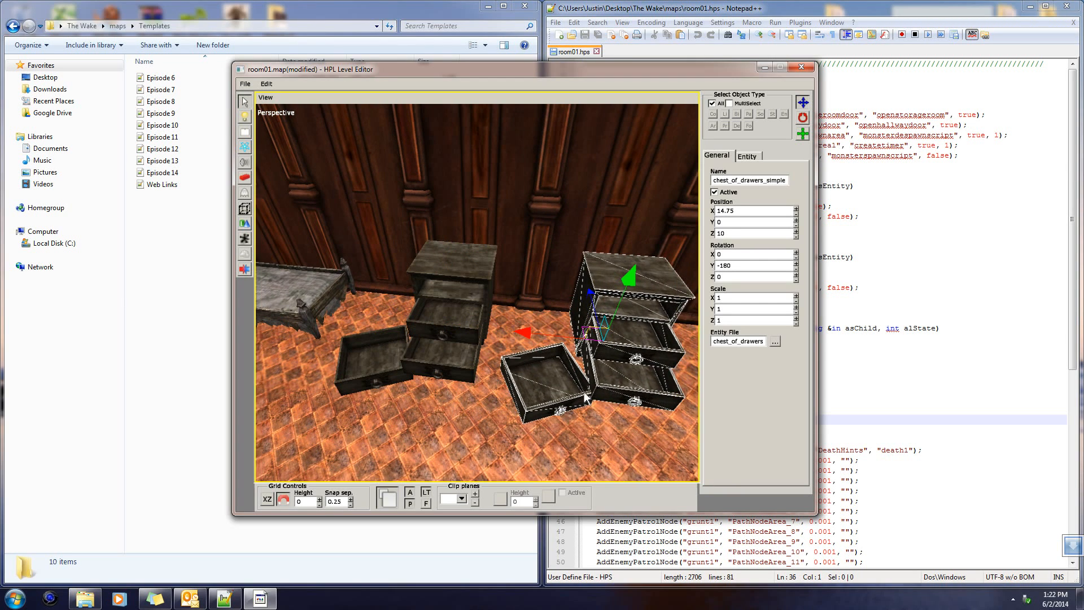
# - Compare the display table and the cabinets among the furniture entities and choose cabinet_simple
pyautogui.click(614, 431)
pyautogui.scroll(-2, 545, 353)
pyautogui.moveTo(614, 431); pyautogui.dragTo(556, 310, button='middle')
pyautogui.moveTo(433, 313); pyautogui.dragTo(460, 342, button='middle')
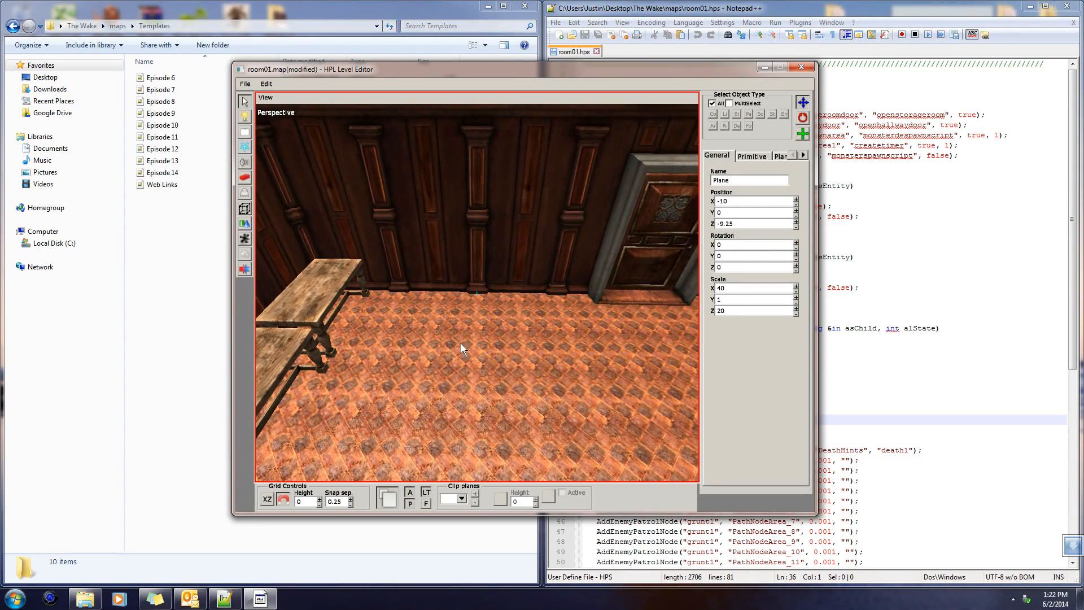
pyautogui.click(249, 207)
pyautogui.click(247, 193)
pyautogui.click(760, 147)
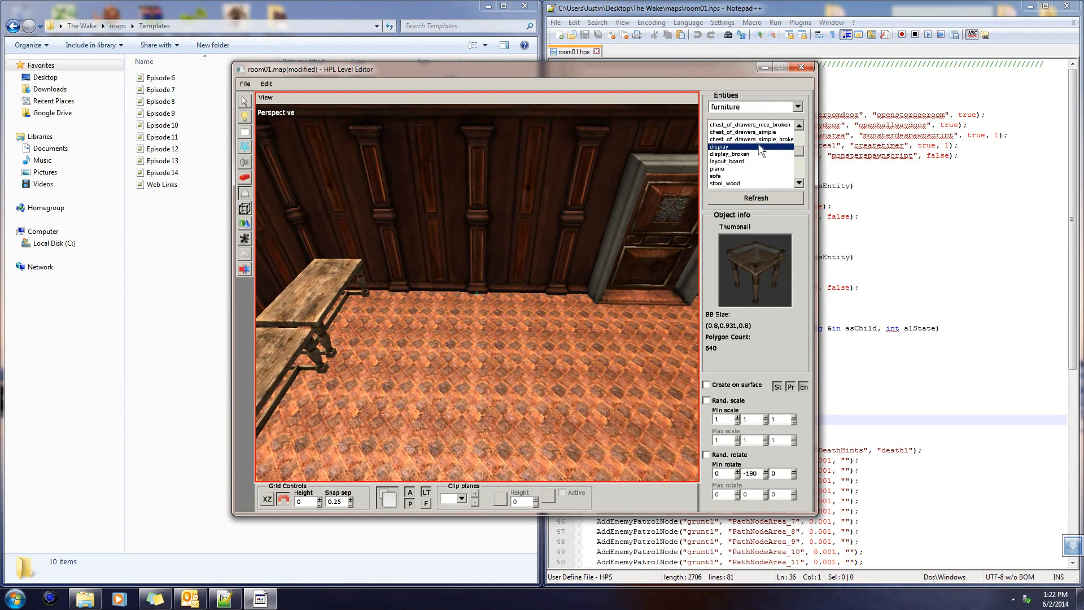
pyautogui.scroll(3, 760, 150)
pyautogui.click(745, 161)
pyautogui.scroll(-2, 744, 170)
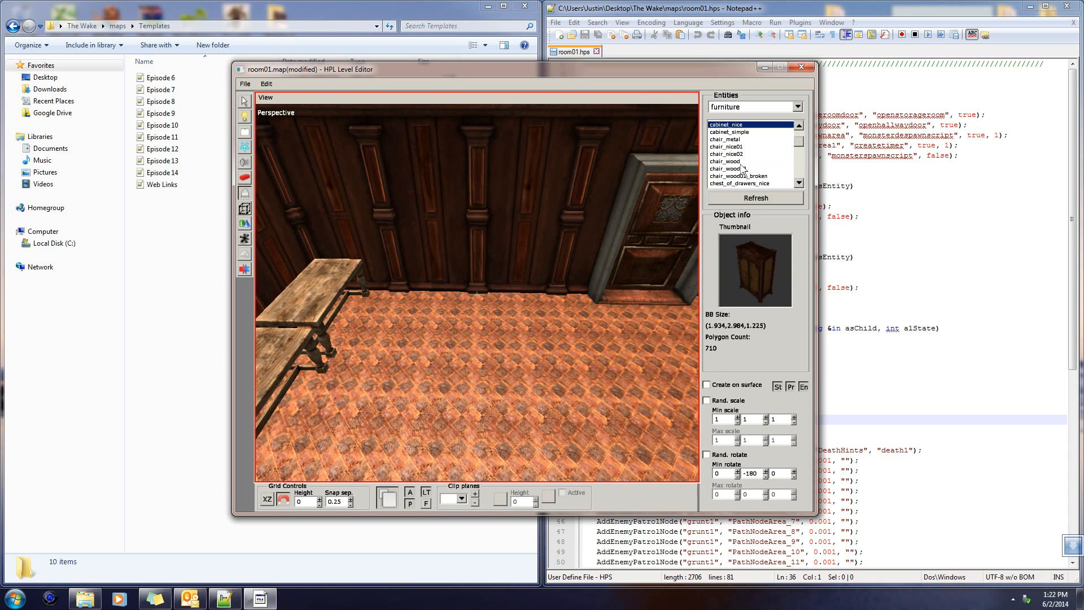
pyautogui.scroll(3, 729, 133)
pyautogui.click(731, 155)
pyautogui.click(734, 176)
pyautogui.click(734, 170)
# - Undo the backward-facing cabinet near the door and place cabinet_simple, rotated to -450, against the wall adjoining the bed
pyautogui.click(510, 323)
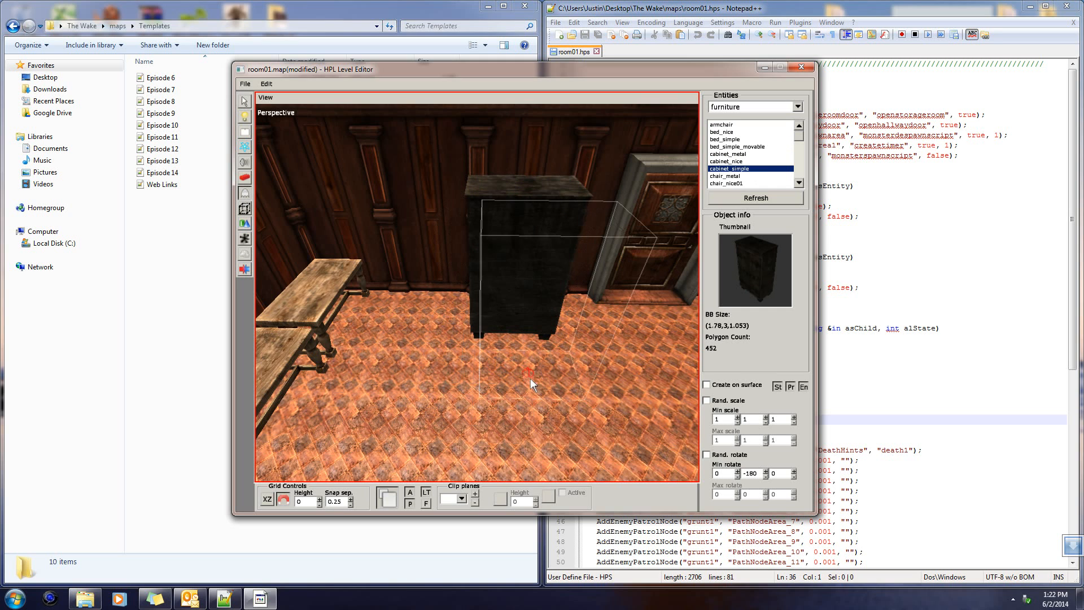
pyautogui.hotkey('ctrl', 'z')
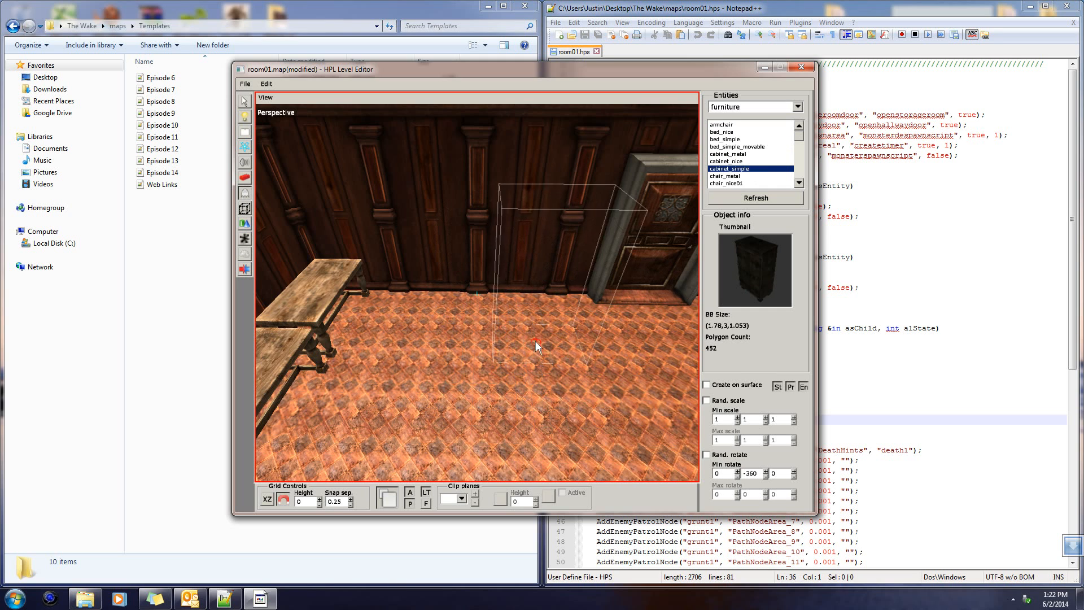
pyautogui.keyDown('alt'); pyautogui.moveTo(527, 314); pyautogui.dragTo(638, 305, button='middle'); pyautogui.keyUp('alt')
pyautogui.scroll(-1, 588, 273)
pyautogui.scroll(-1, 588, 258)
pyautogui.keyDown('alt'); pyautogui.moveTo(587, 259); pyautogui.dragTo(524, 338, button='middle'); pyautogui.keyUp('alt')
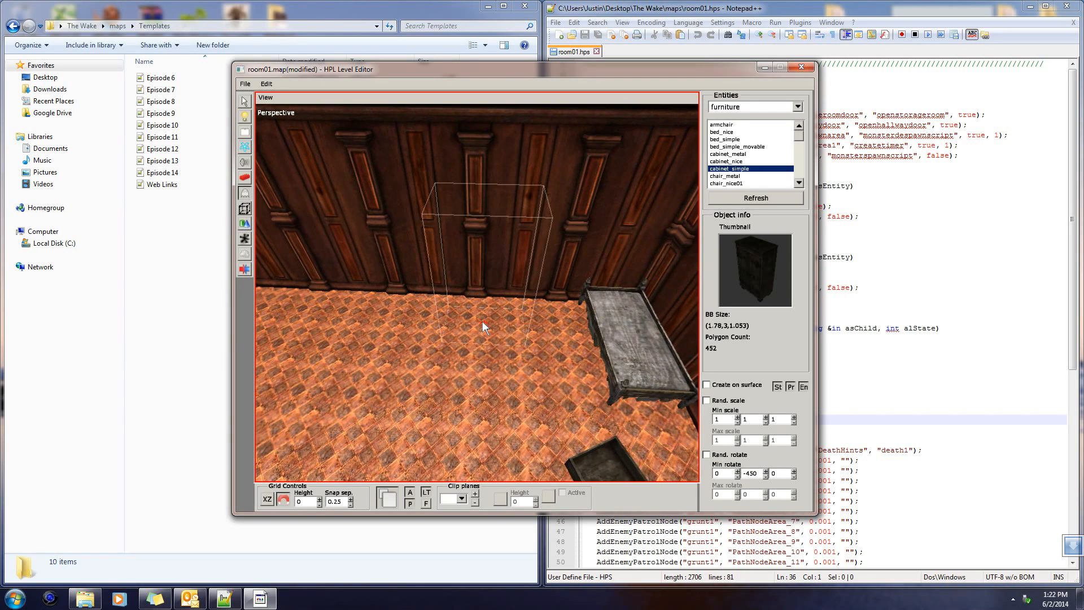
pyautogui.click(428, 312)
pyautogui.keyDown('alt'); pyautogui.moveTo(428, 310); pyautogui.dragTo(470, 300, button='middle'); pyautogui.keyUp('alt')
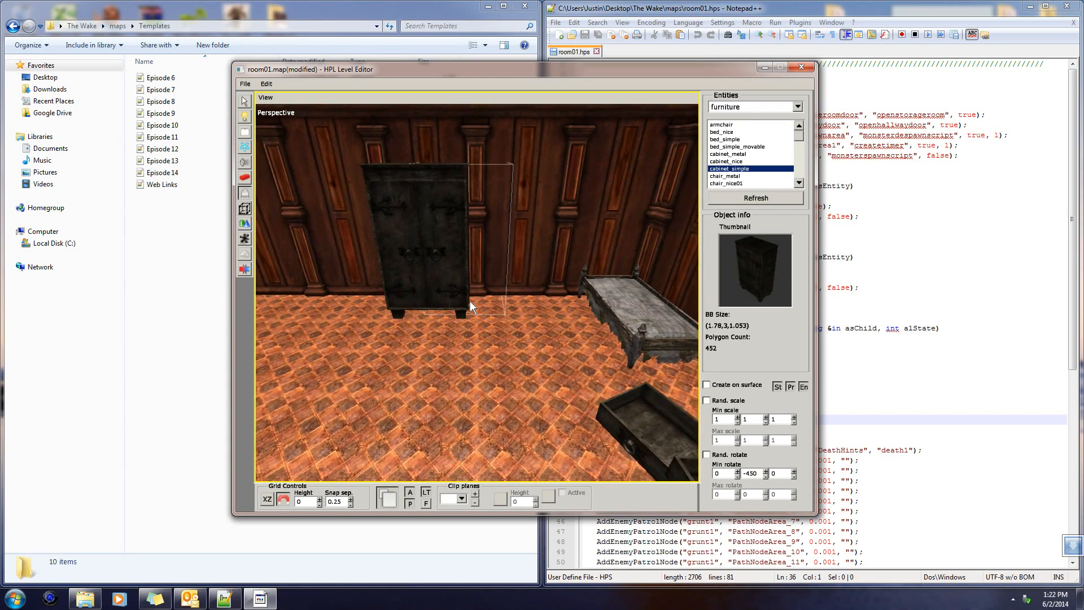
pyautogui.moveTo(498, 348); pyautogui.dragTo(609, 350, button='middle')
pyautogui.keyDown('alt'); pyautogui.moveTo(520, 310); pyautogui.dragTo(503, 365, button='middle'); pyautogui.keyUp('alt')
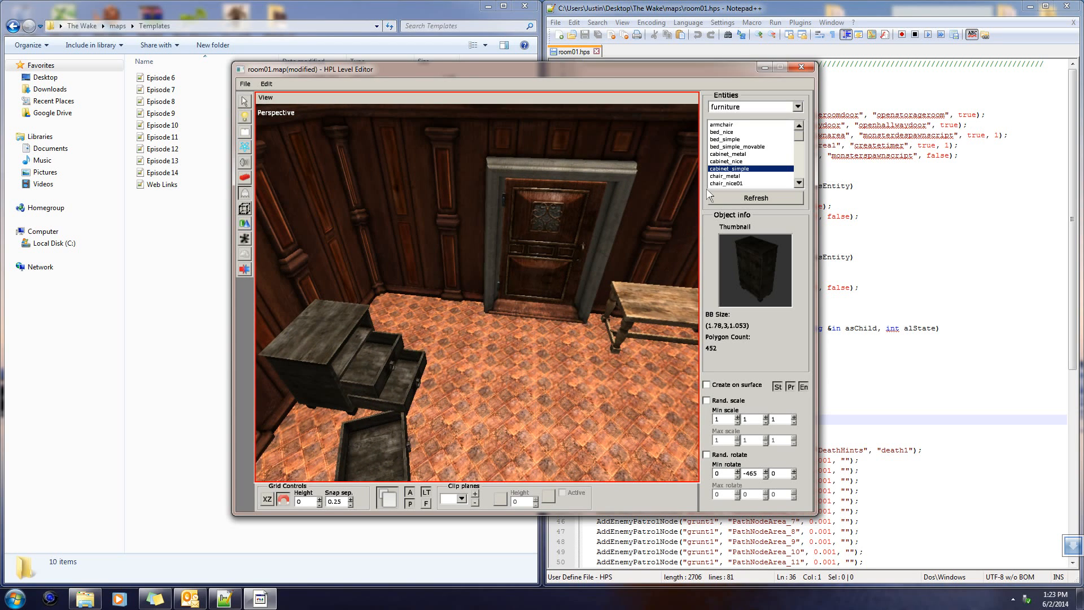
# - Browse the entity categories, including lab, and switch the entity set to lamp
pyautogui.click(798, 108)
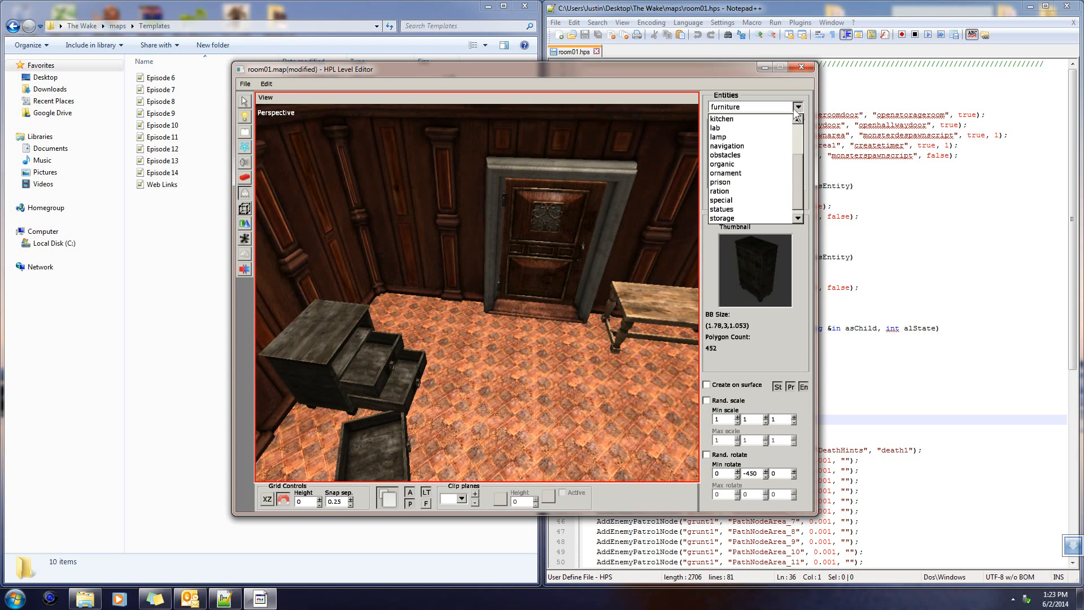
pyautogui.click(780, 129)
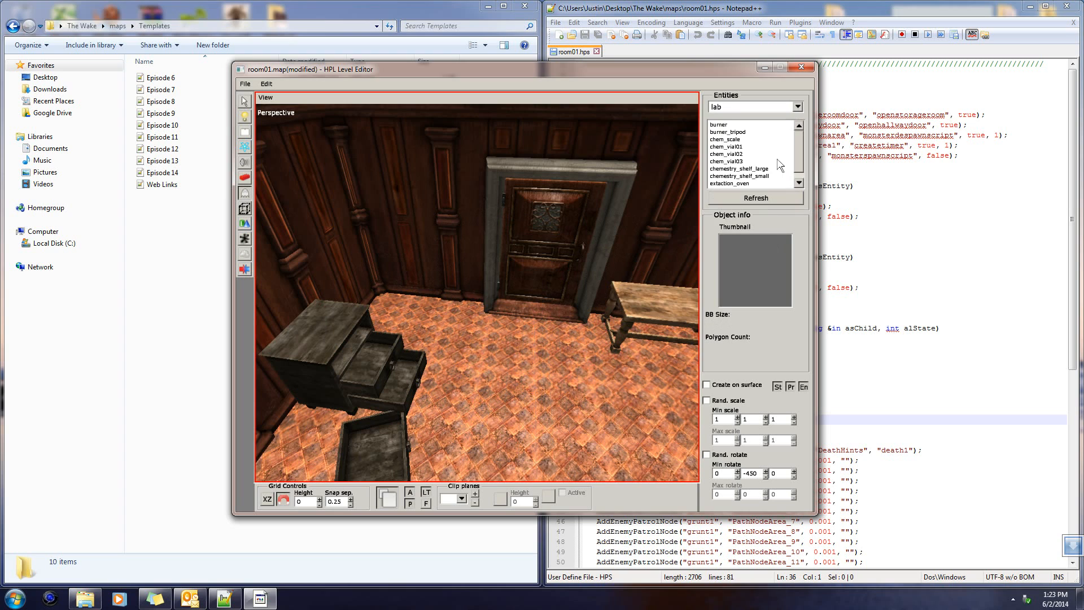
pyautogui.click(798, 107)
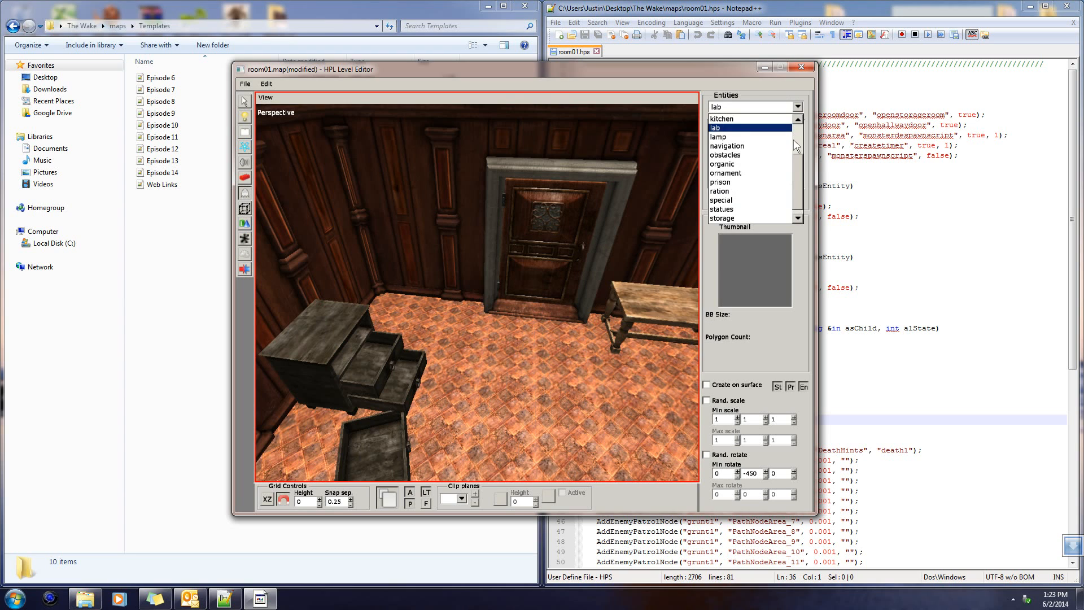
pyautogui.moveTo(800, 170); pyautogui.dragTo(805, 128)
pyautogui.click(797, 108)
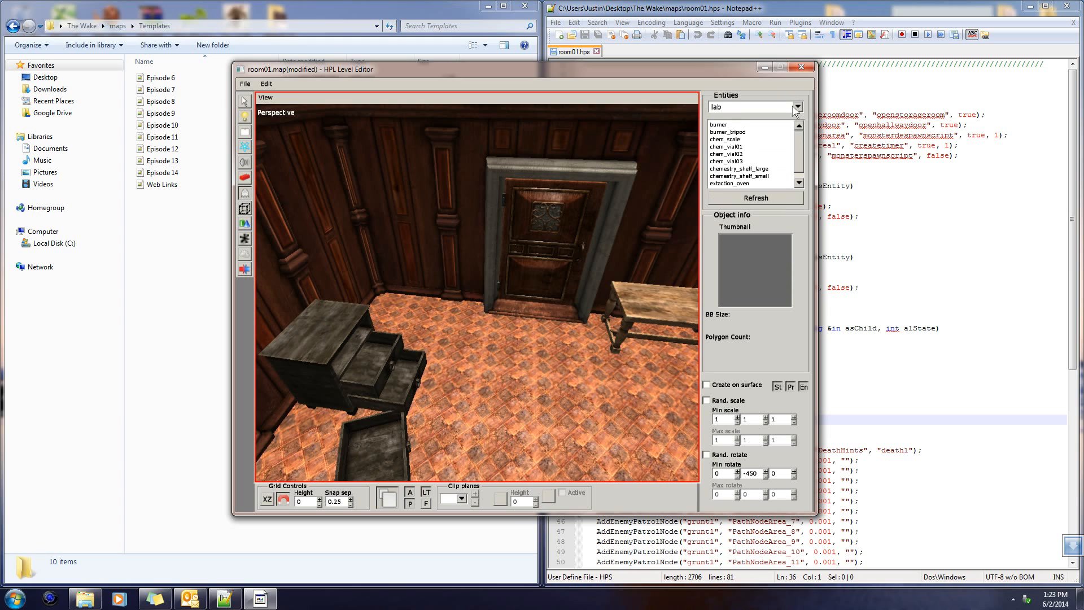
pyautogui.click(797, 108)
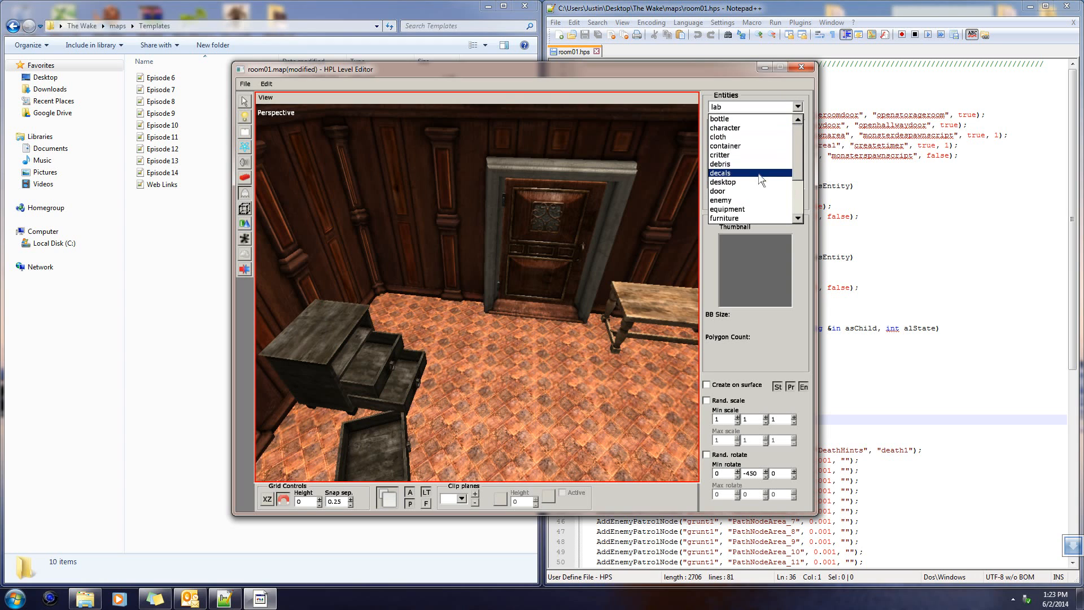
pyautogui.scroll(-2, 800, 169)
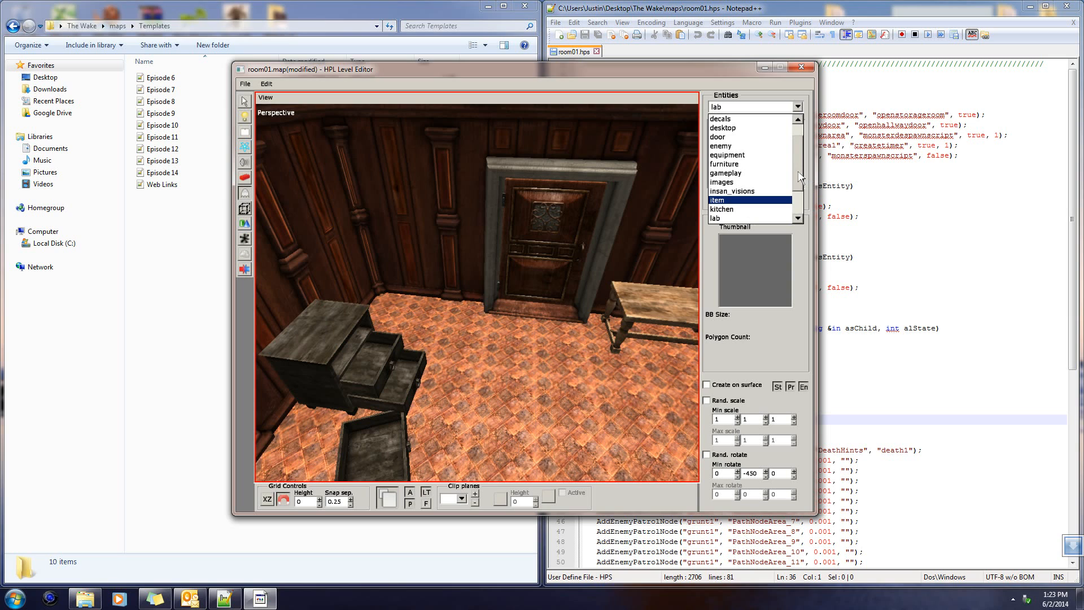
pyautogui.scroll(-2, 800, 177)
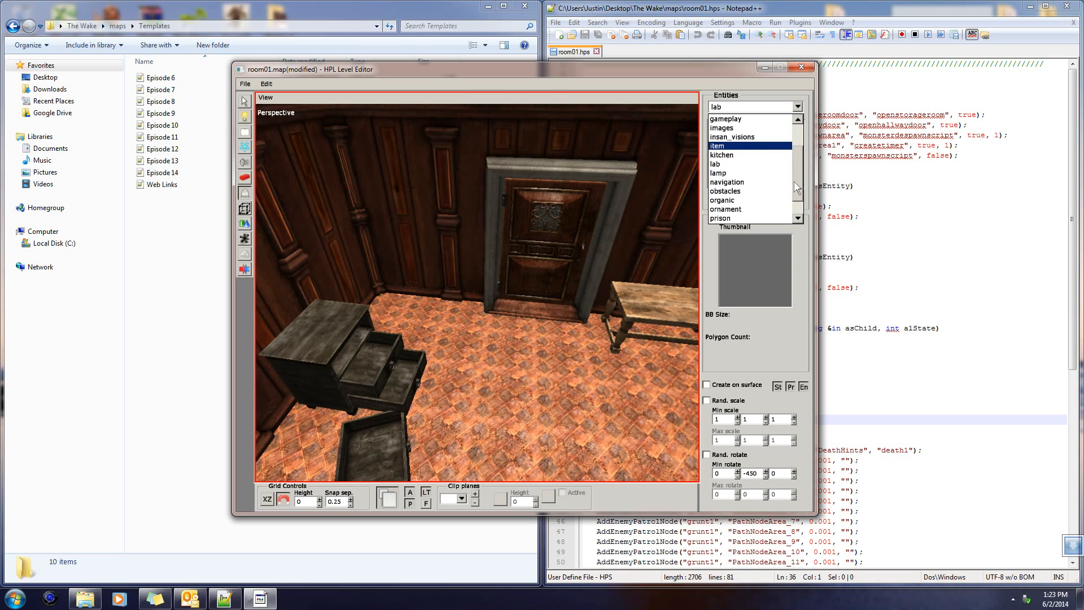
pyautogui.click(727, 173)
# - Choose candlestick_floor from the lamp entities and place it in the corner between the door and the chests of drawers
pyautogui.click(735, 140)
pyautogui.click(751, 155)
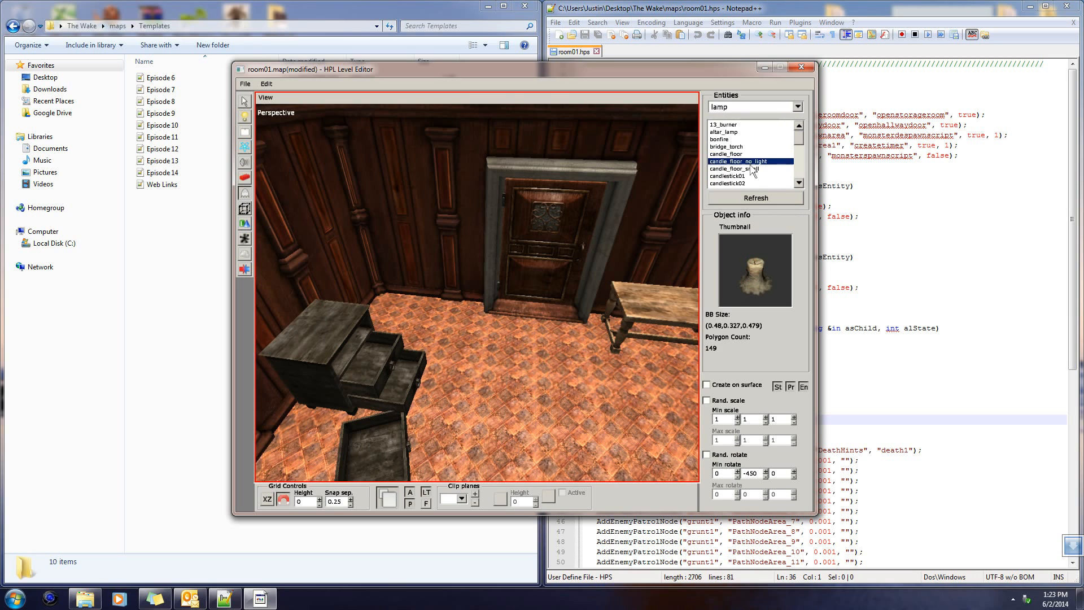
pyautogui.click(749, 183)
pyautogui.click(746, 184)
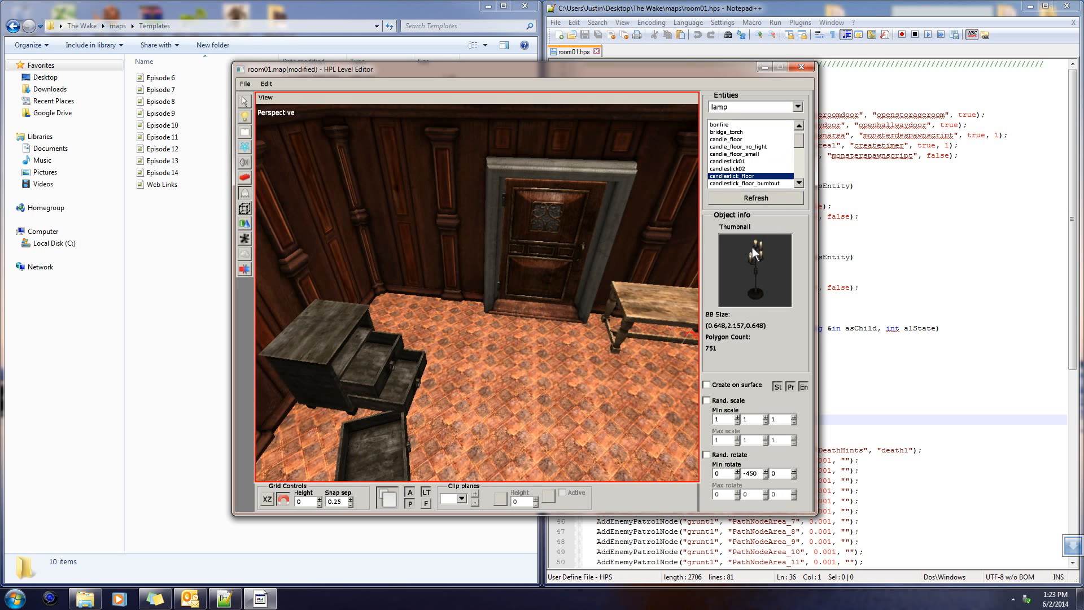
pyautogui.scroll(2, 519, 345)
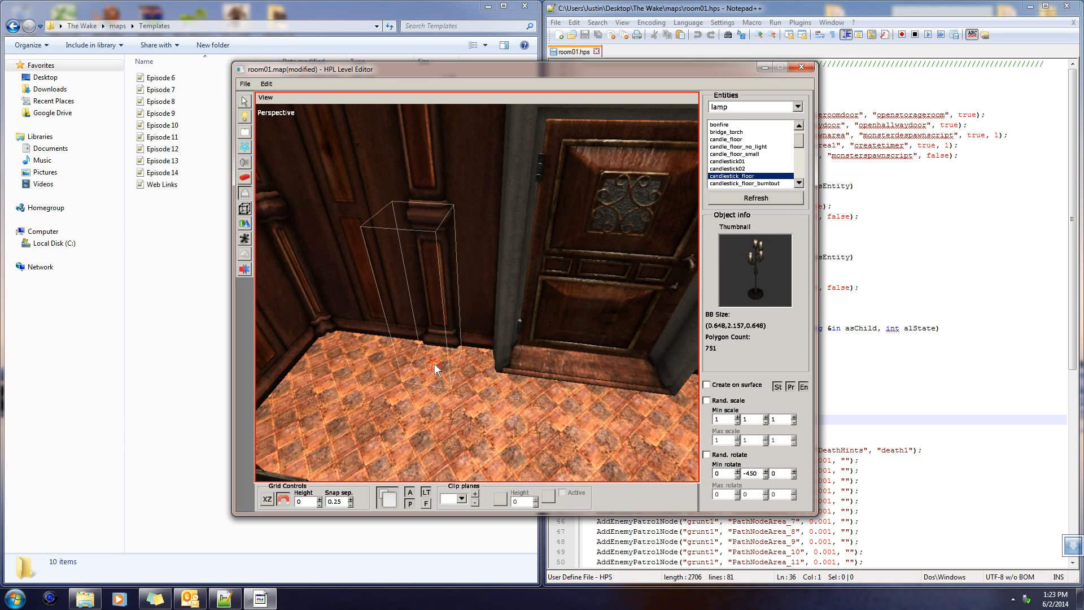
pyautogui.click(450, 379)
pyautogui.keyDown('alt'); pyautogui.moveTo(469, 366); pyautogui.dragTo(396, 316); pyautogui.keyUp('alt')
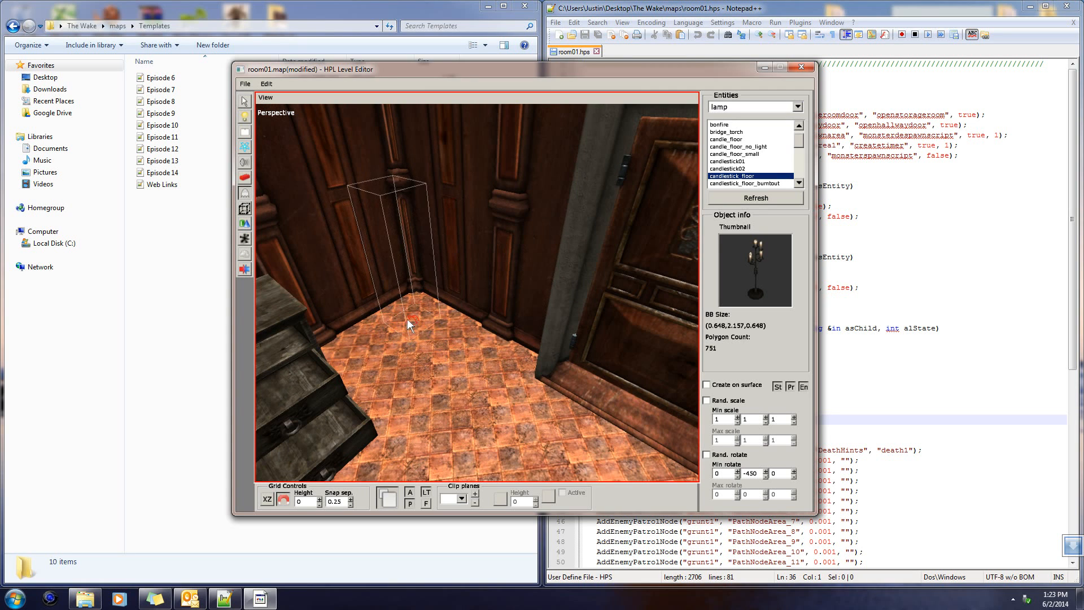
pyautogui.click(416, 311)
pyautogui.keyDown('alt'); pyautogui.moveTo(416, 311); pyautogui.dragTo(337, 372); pyautogui.keyUp('alt')
# - Undo the floor candlestick placed beside the room's other door and place it in the corner on that door's opposite side
pyautogui.keyDown('alt'); pyautogui.moveTo(590, 377); pyautogui.dragTo(503, 426); pyautogui.keyUp('alt')
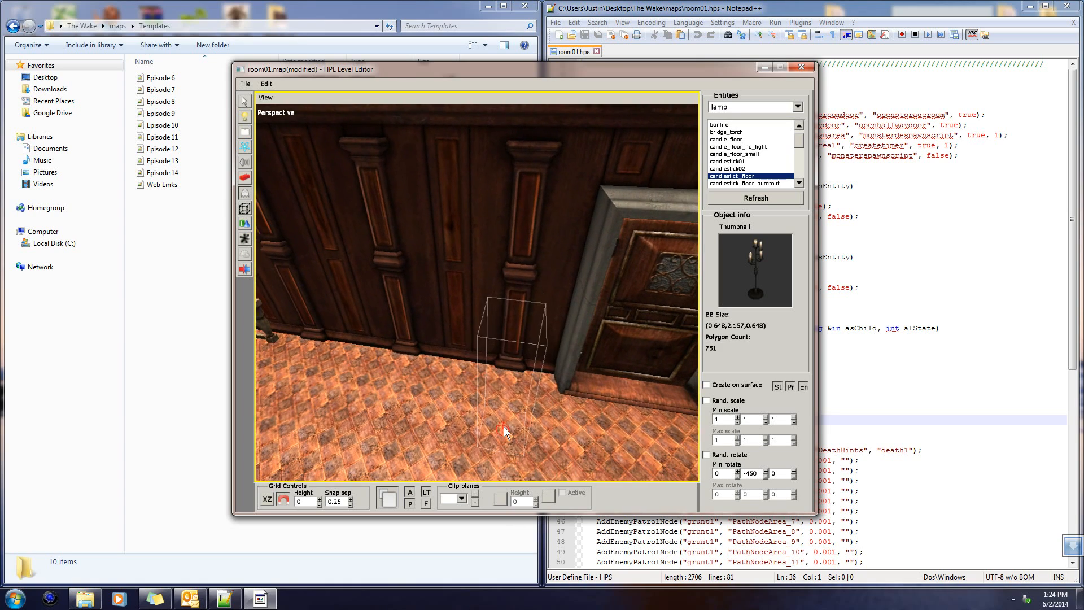
pyautogui.click(530, 394)
pyautogui.keyDown('alt'); pyautogui.moveTo(527, 404); pyautogui.dragTo(284, 443); pyautogui.keyUp('alt')
pyautogui.hotkey('ctrl', 'z')
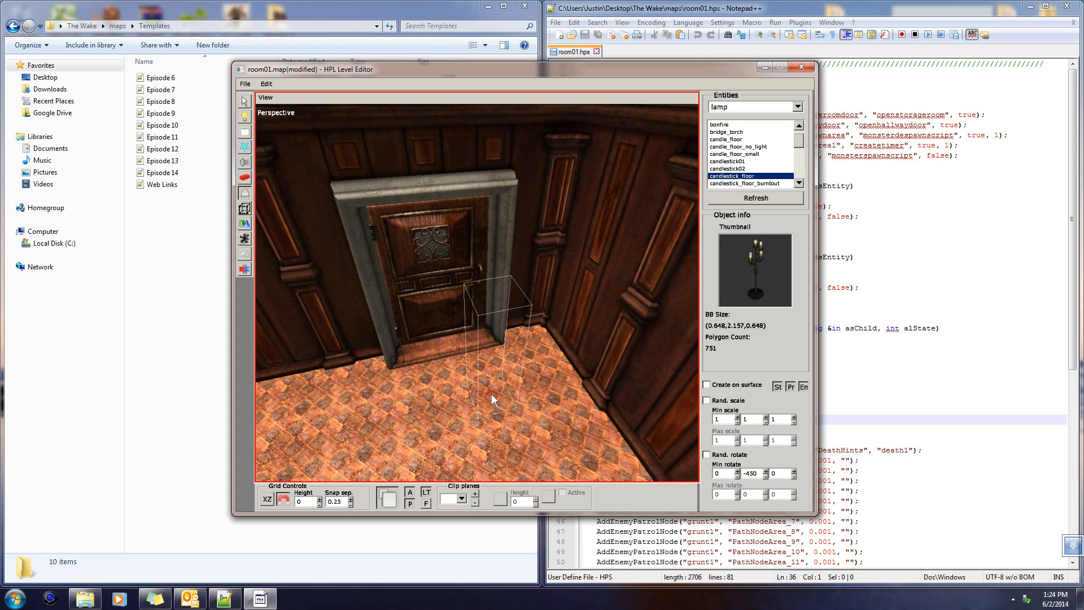
pyautogui.click(532, 344)
pyautogui.keyDown('alt'); pyautogui.moveTo(553, 368); pyautogui.dragTo(306, 225); pyautogui.keyUp('alt')
pyautogui.keyDown('alt'); pyautogui.moveTo(398, 310); pyautogui.dragTo(640, 331); pyautogui.keyUp('alt')
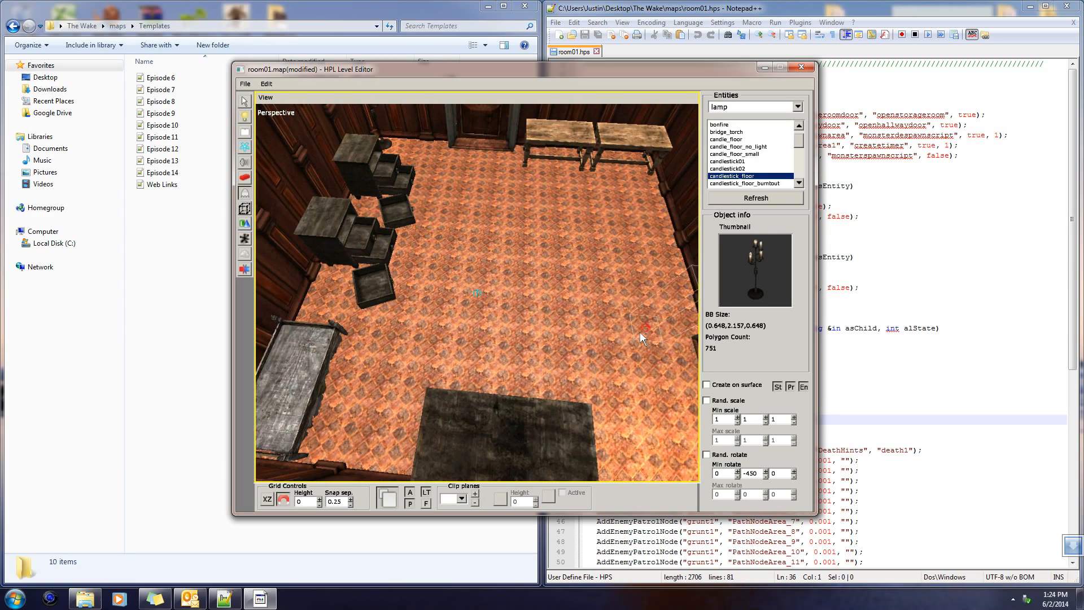
# - Compare the floor candles and candlesticks among the lamp entities and choose candlestick01
pyautogui.keyDown('alt'); pyautogui.moveTo(514, 284); pyautogui.dragTo(373, 248); pyautogui.keyUp('alt')
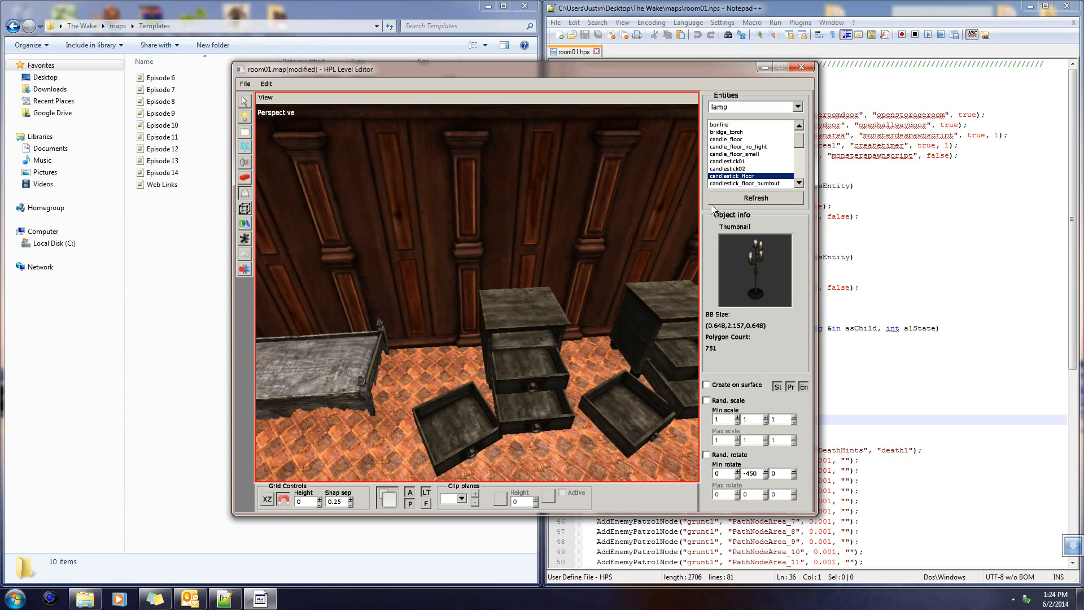
pyautogui.click(751, 139)
pyautogui.click(748, 154)
pyautogui.click(745, 162)
pyautogui.click(744, 169)
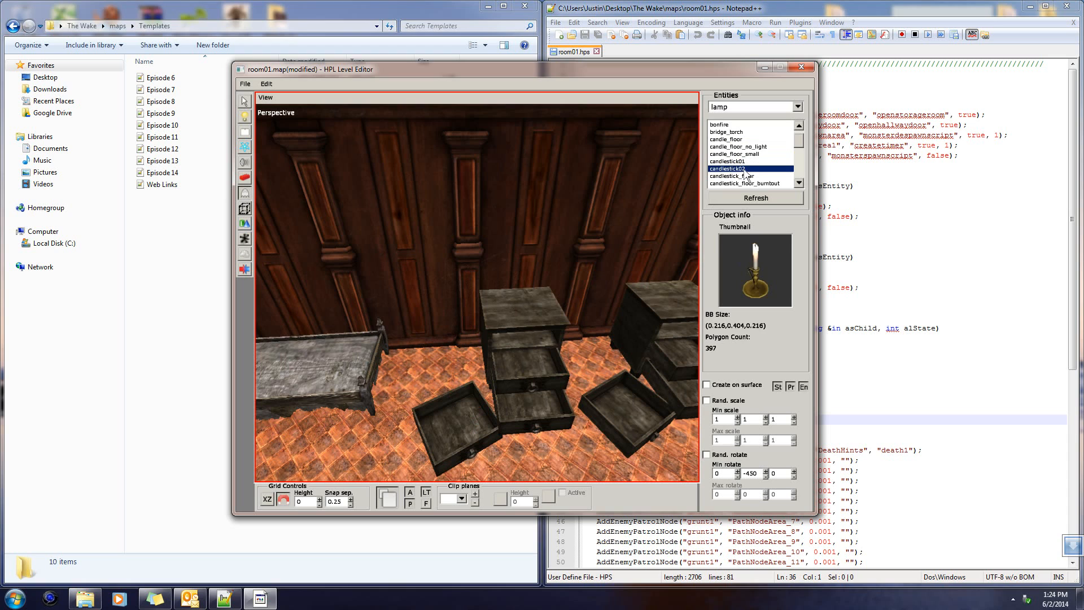
pyautogui.click(745, 162)
pyautogui.click(746, 169)
pyautogui.click(751, 176)
pyautogui.click(752, 184)
pyautogui.click(748, 154)
pyautogui.click(746, 161)
pyautogui.click(748, 154)
# - Enable creation on surfaces, place candlestick01 on top of the chest of drawers nearest the bed, and save the map
pyautogui.keyDown('alt'); pyautogui.moveTo(525, 318); pyautogui.dragTo(708, 353, button='right'); pyautogui.keyUp('alt')
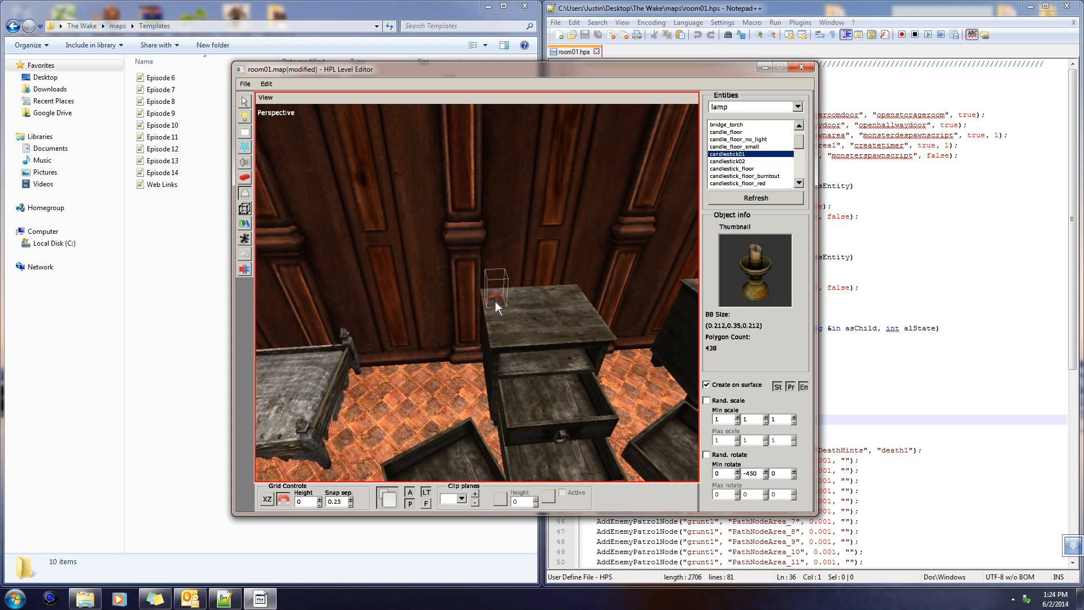
pyautogui.click(498, 313)
pyautogui.keyDown('alt'); pyautogui.moveTo(518, 320); pyautogui.dragTo(549, 374); pyautogui.keyUp('alt')
pyautogui.hotkey('ctrl', 's')
# - Select the candlestick on the chest of drawers and turn off its Lit property
pyautogui.click(245, 102)
pyautogui.click(528, 265)
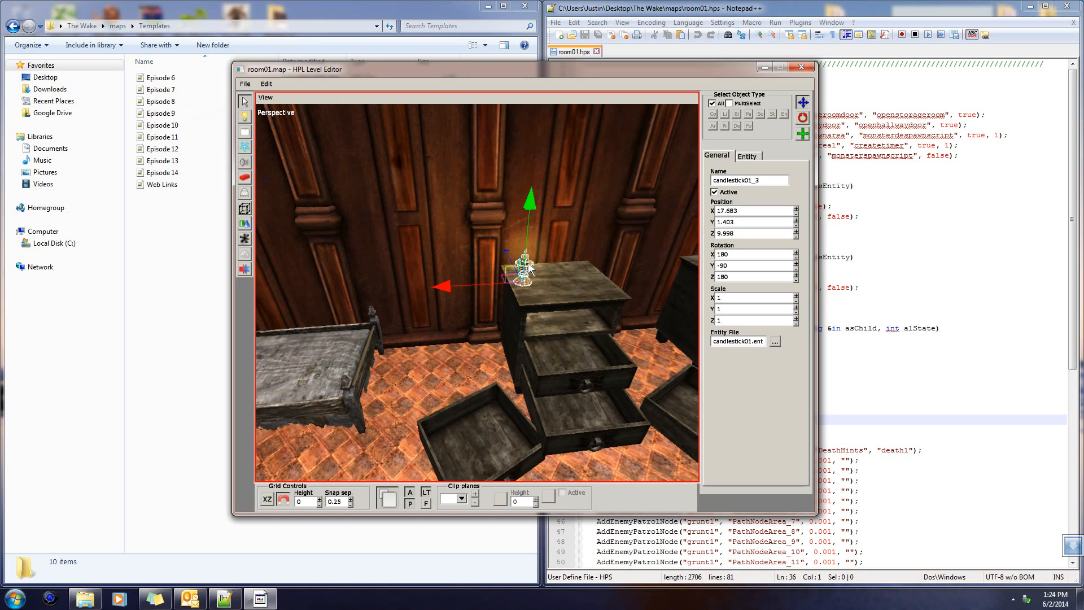
pyautogui.click(748, 156)
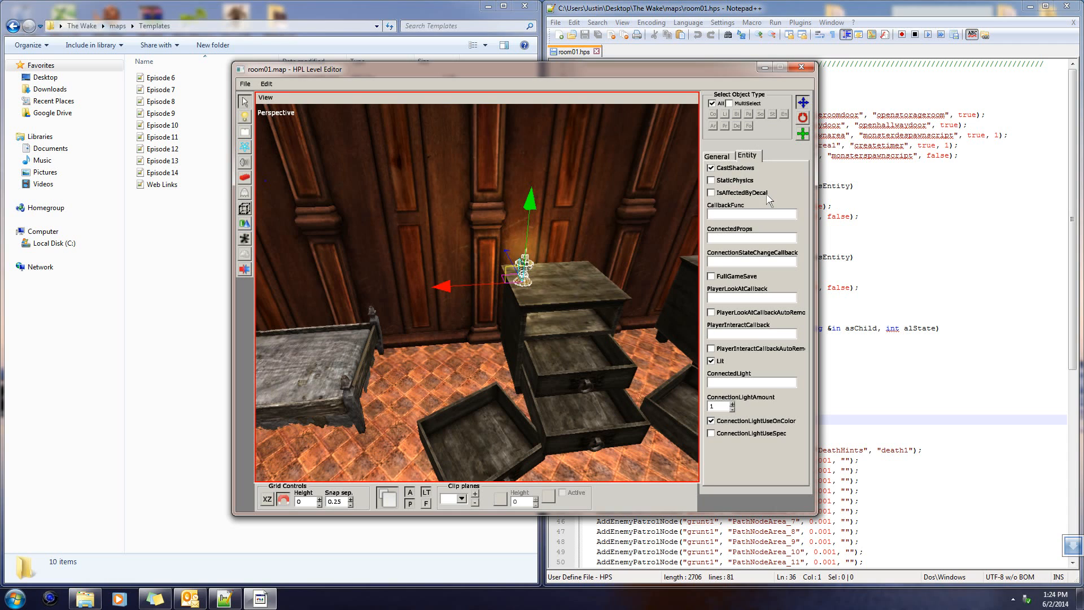
pyautogui.click(712, 362)
# - Select the floor candlestick in the corner beyond the chests of drawers and turn off its Lit property
pyautogui.moveTo(476, 374); pyautogui.dragTo(378, 347, button='middle')
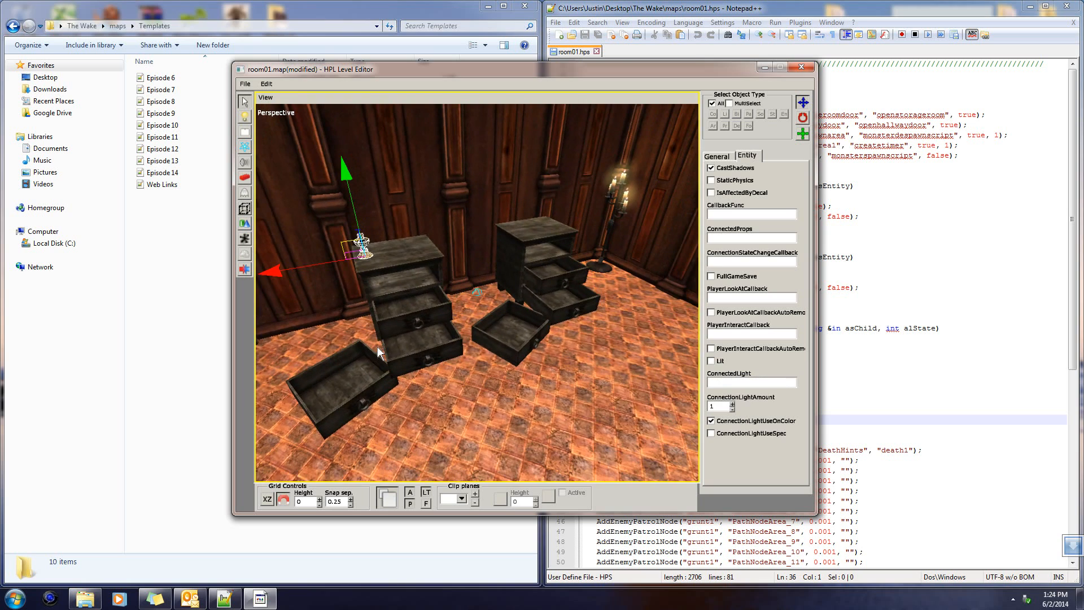
pyautogui.click(525, 371)
pyautogui.moveTo(524, 371); pyautogui.dragTo(557, 316, button='middle')
pyautogui.click(557, 316)
pyautogui.click(743, 157)
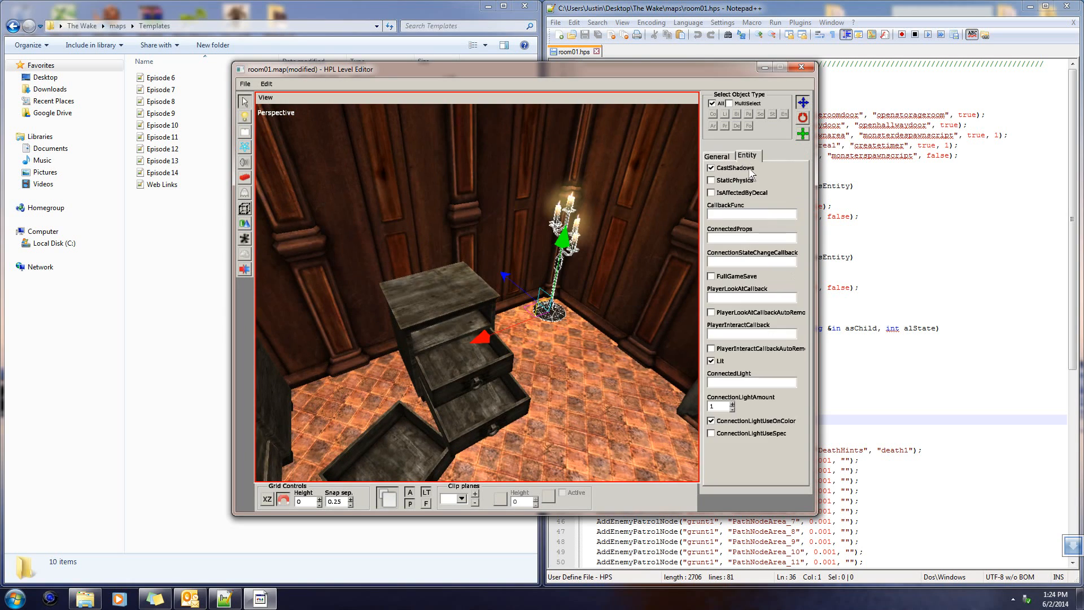
pyautogui.click(712, 361)
# - Turn off the Lit property of the floor candlestick standing in the corner beside the door
pyautogui.moveTo(661, 367); pyautogui.dragTo(629, 224, button='middle')
pyautogui.click(613, 226)
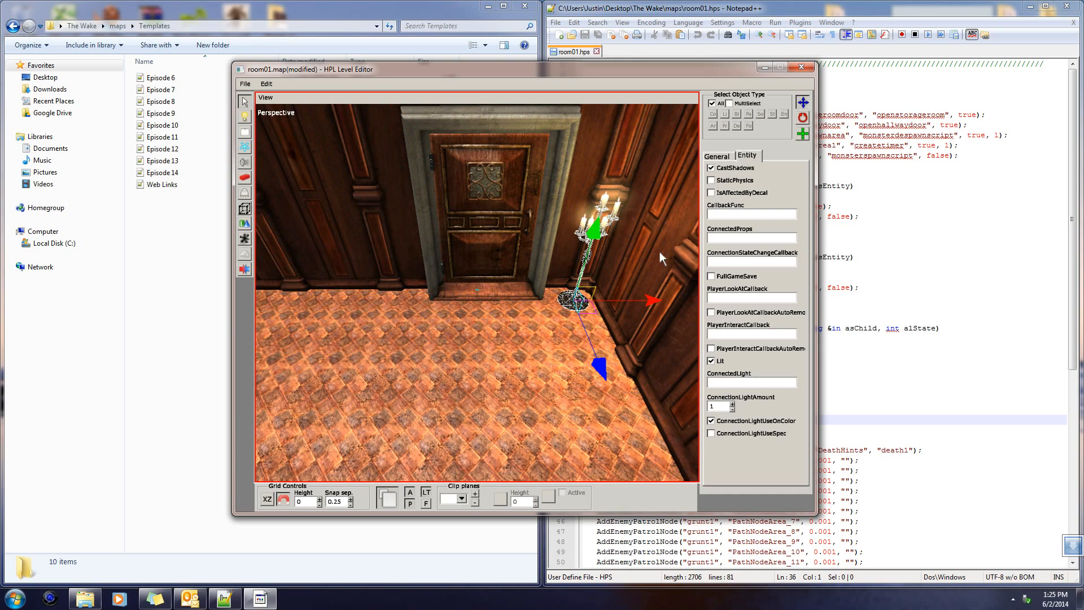
pyautogui.click(712, 361)
# - Delete both wooden tables standing against the wall beside the door
pyautogui.moveTo(666, 361); pyautogui.dragTo(517, 397, button='middle')
pyautogui.scroll(5, 548, 385)
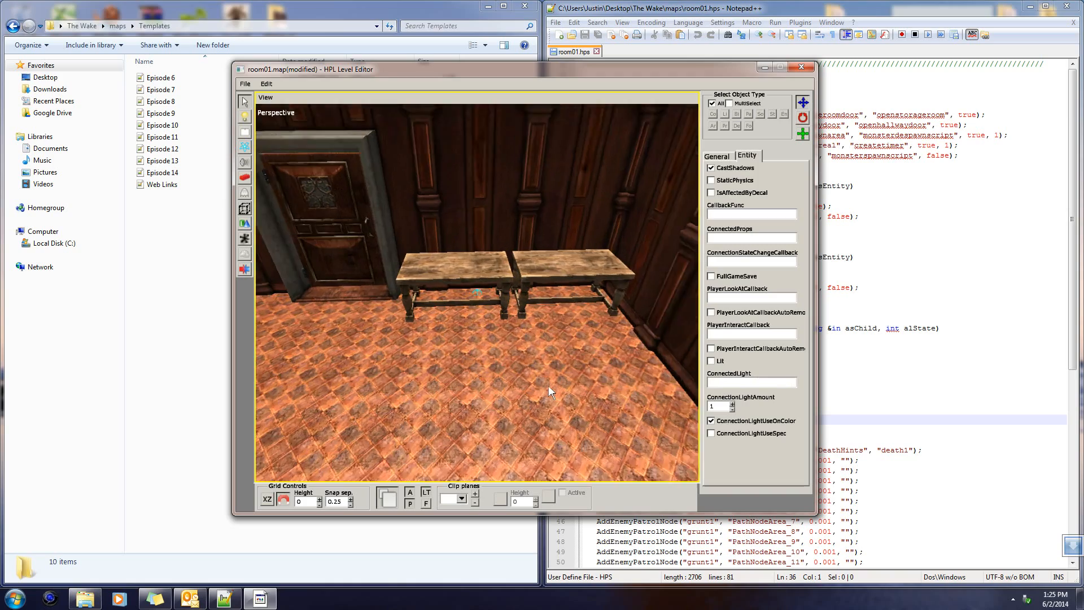
pyautogui.moveTo(543, 350)
pyautogui.mouseDown(button='middle')
pyautogui.moveTo(534, 294)
pyautogui.moveTo(541, 350)
pyautogui.moveTo(558, 349)
pyautogui.moveTo(537, 356)
pyautogui.mouseUp(button='middle')
pyautogui.scroll(-8, 537, 355)
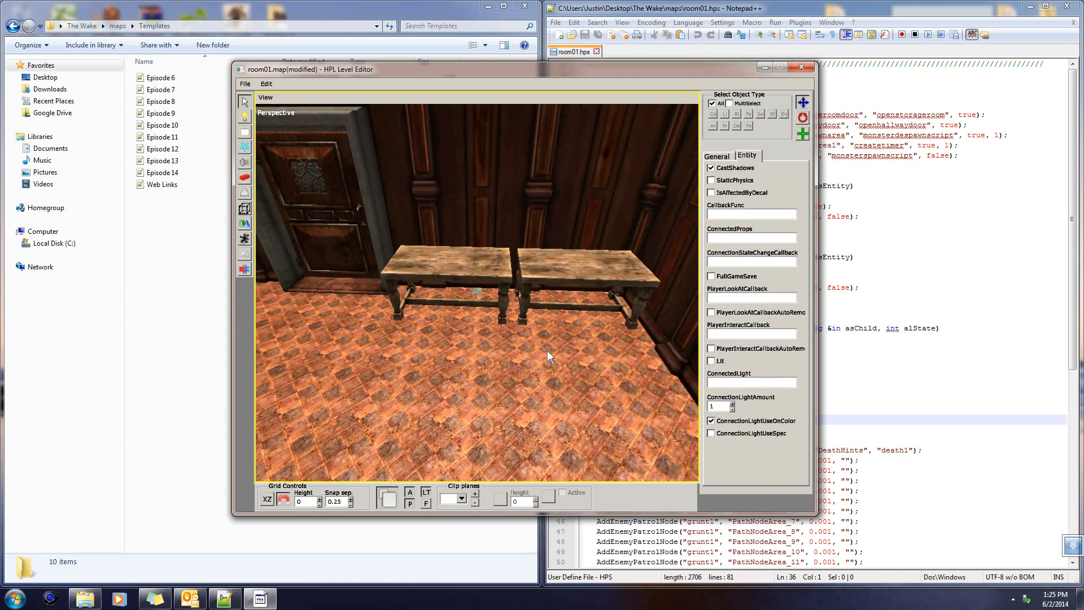
pyautogui.moveTo(483, 330); pyautogui.dragTo(476, 297, button='middle')
pyautogui.click(477, 278)
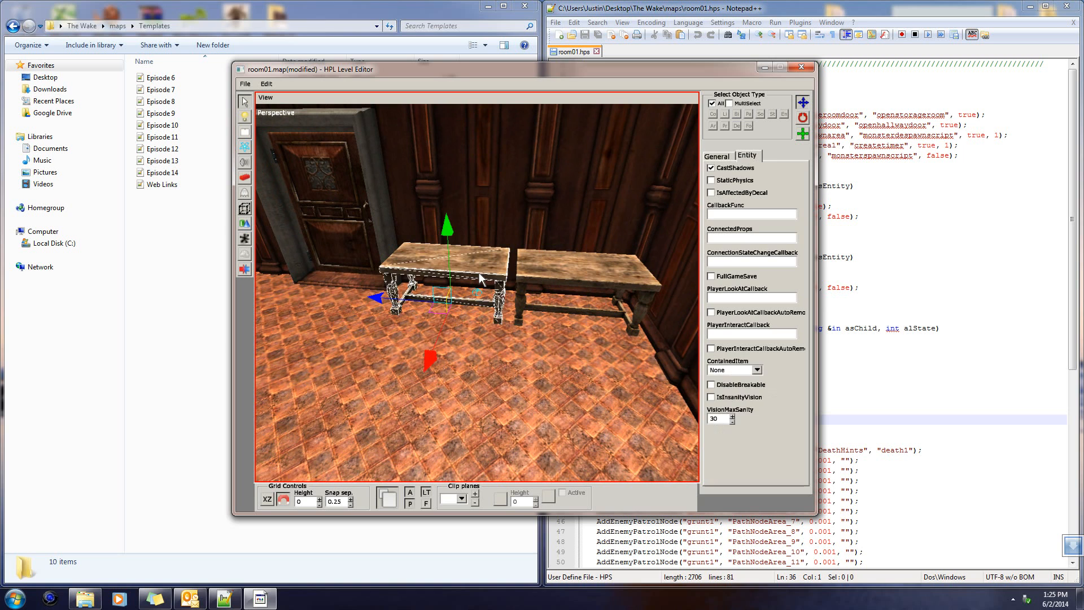
pyautogui.press('Delete')
pyautogui.click(560, 284)
pyautogui.press('Delete')
# - Start entity placement and switch the entity category to furniture
pyautogui.moveTo(520, 330); pyautogui.dragTo(452, 317, button='middle')
pyautogui.click(245, 192)
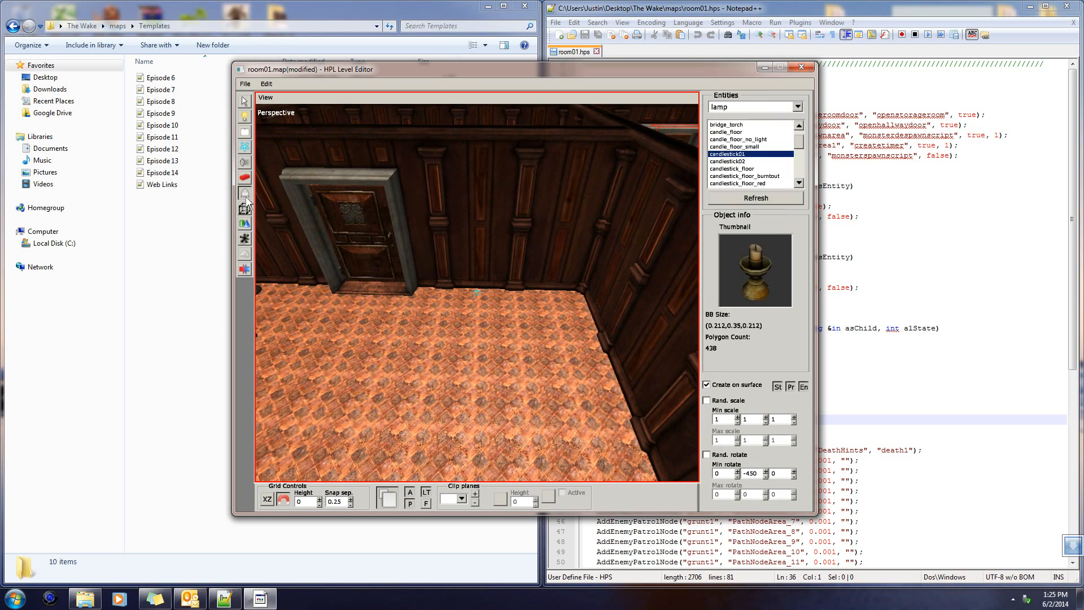
pyautogui.click(797, 108)
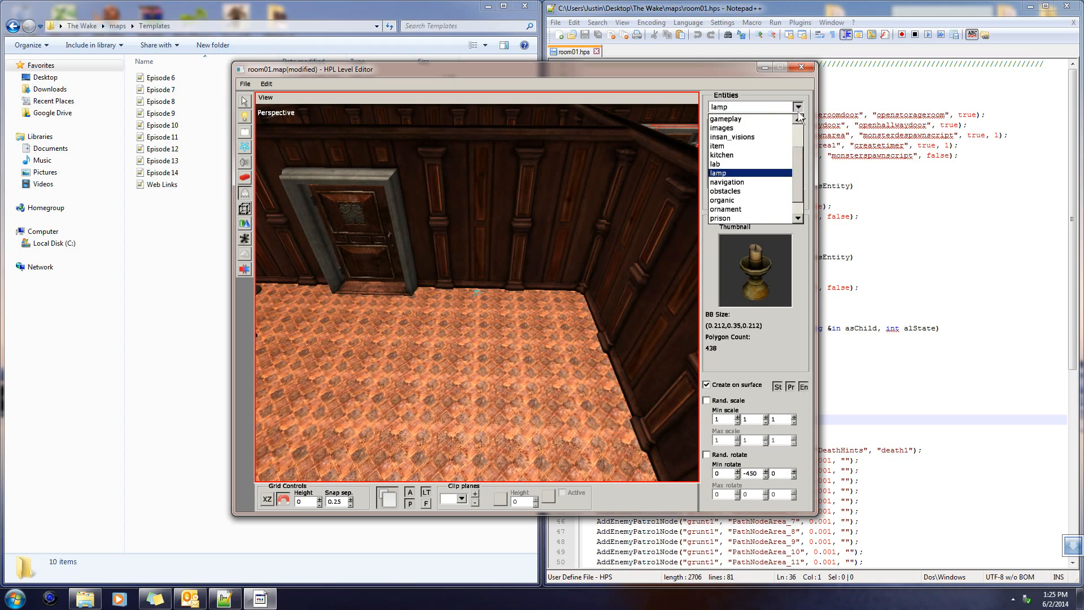
pyautogui.scroll(2, 774, 172)
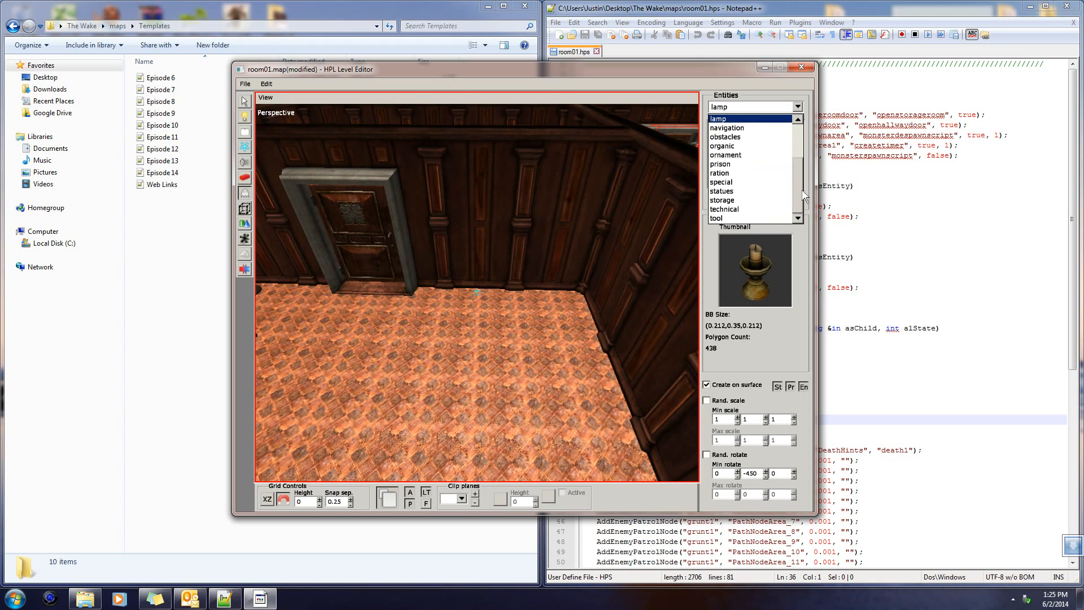
pyautogui.click(759, 164)
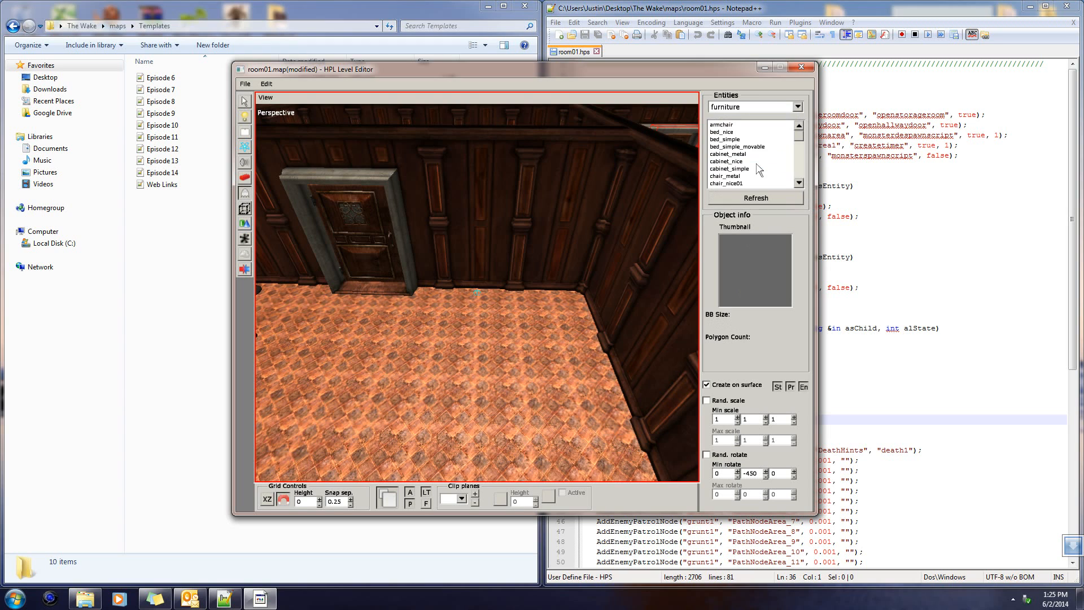
# - Compare the bed, cabinet and chair models among the furniture entities and choose chair_wood02
pyautogui.click(755, 162)
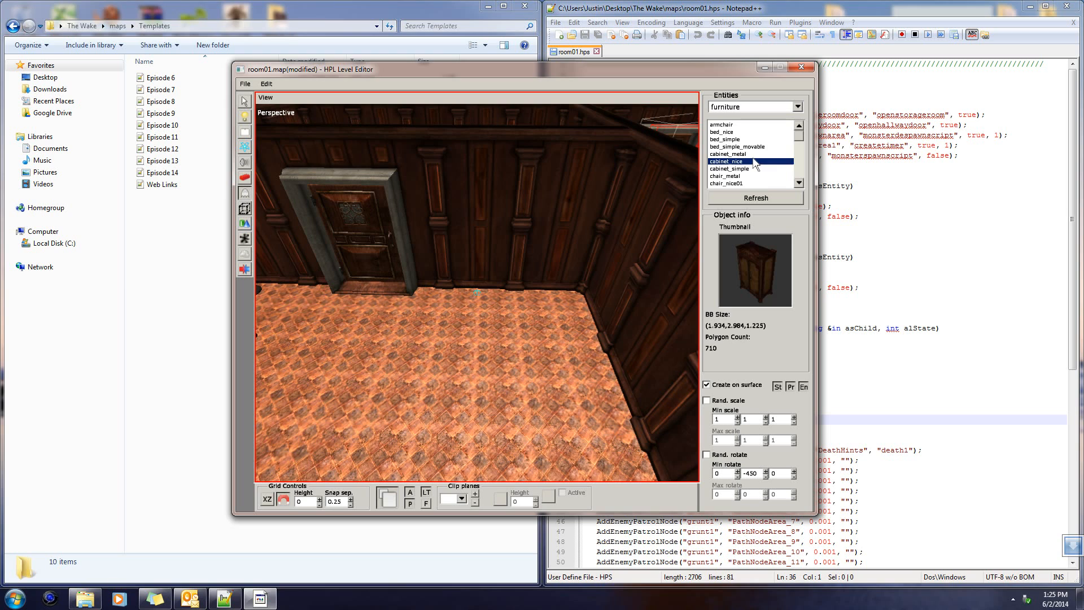
pyautogui.click(744, 132)
pyautogui.click(745, 147)
pyautogui.click(745, 139)
pyautogui.click(745, 155)
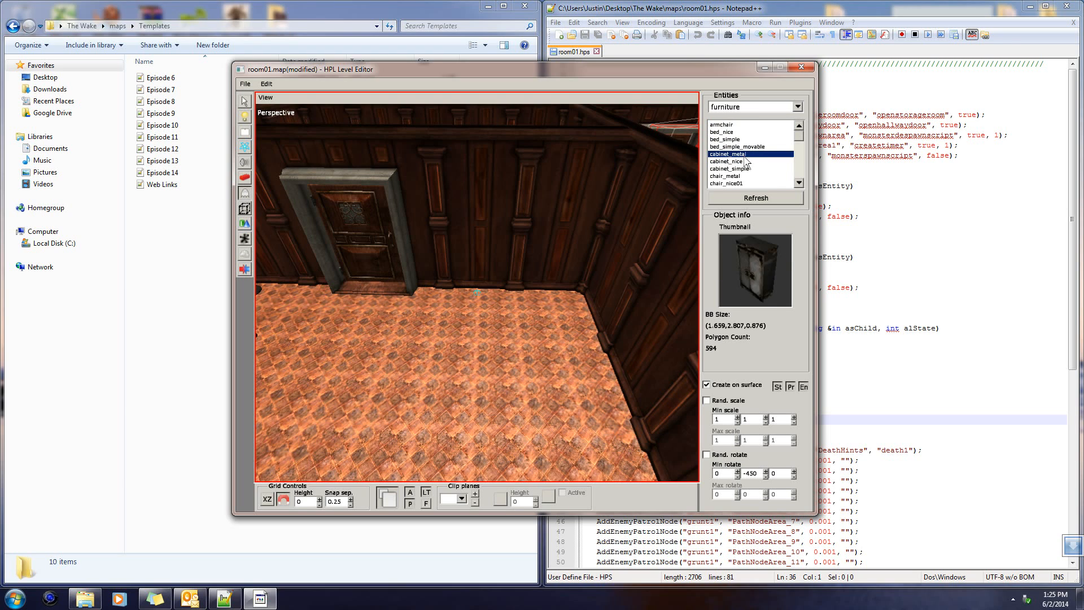
pyautogui.click(745, 162)
pyautogui.click(744, 176)
pyautogui.click(744, 182)
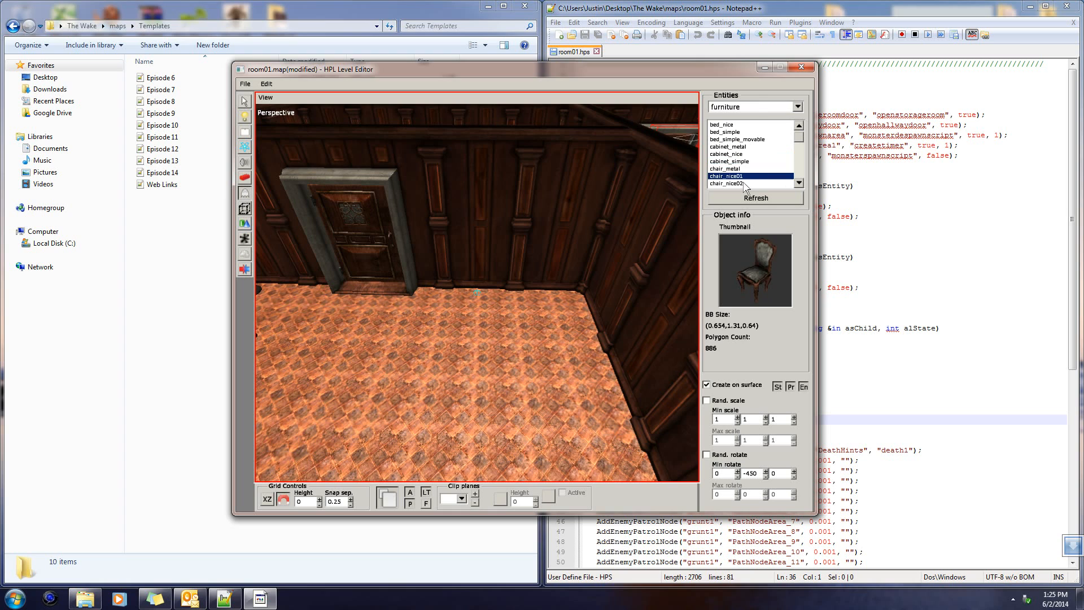
pyautogui.click(750, 168)
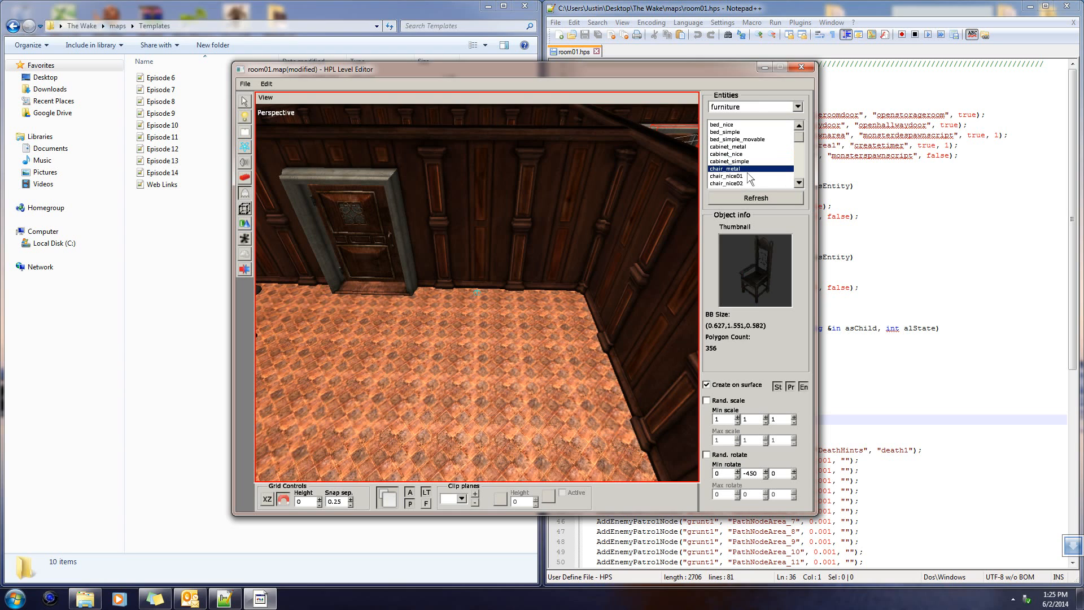
pyautogui.click(749, 175)
pyautogui.click(744, 183)
pyautogui.click(744, 183)
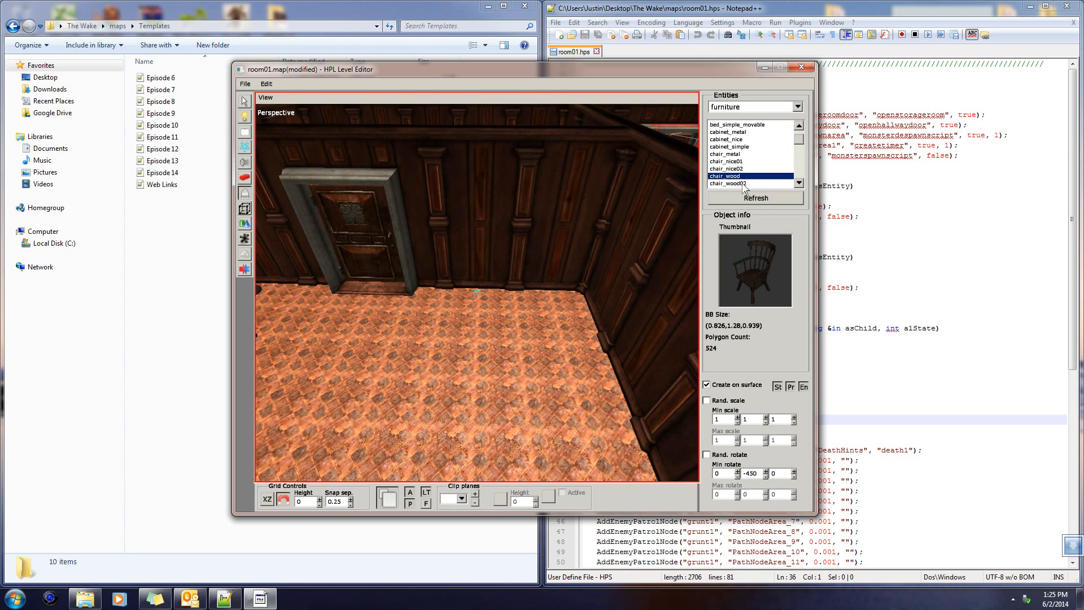
pyautogui.click(743, 184)
pyautogui.click(743, 184)
pyautogui.click(735, 169)
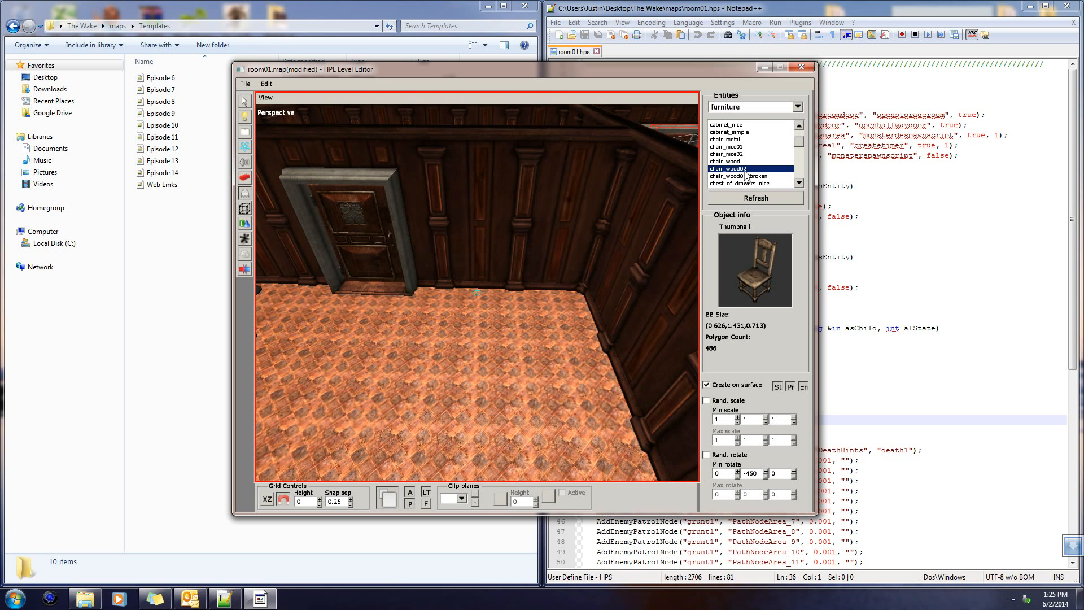
pyautogui.click(520, 326)
pyautogui.moveTo(520, 325); pyautogui.dragTo(662, 319, button='middle')
pyautogui.hotkey('ctrl', 'z')
# - Place a chair_wood entity on the floor near the room corner beside the door
pyautogui.click(745, 163)
pyautogui.click(570, 333)
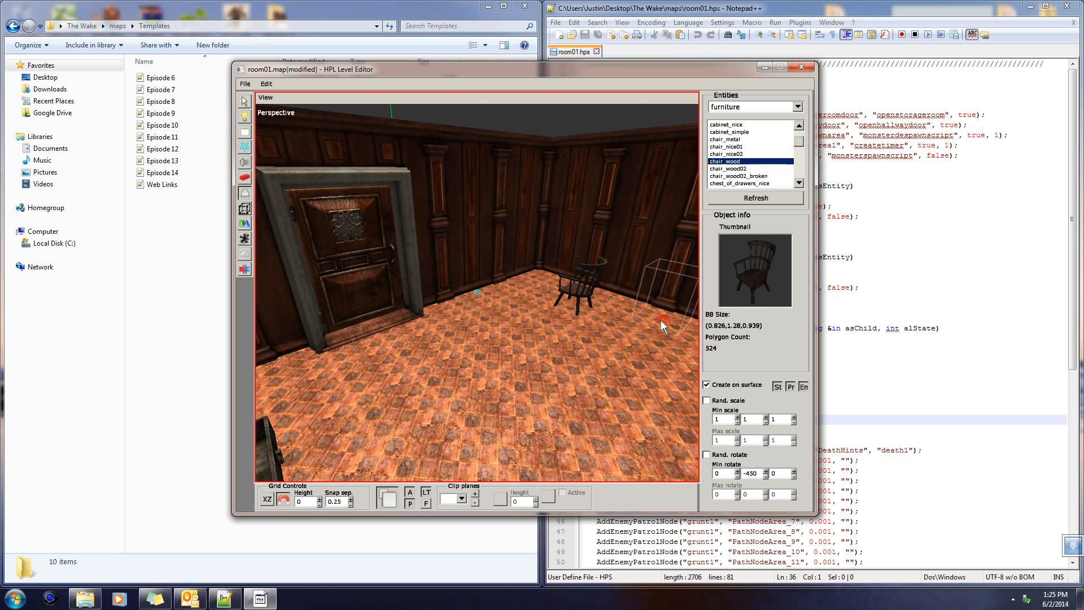
pyautogui.moveTo(542, 324); pyautogui.dragTo(462, 351, button='middle')
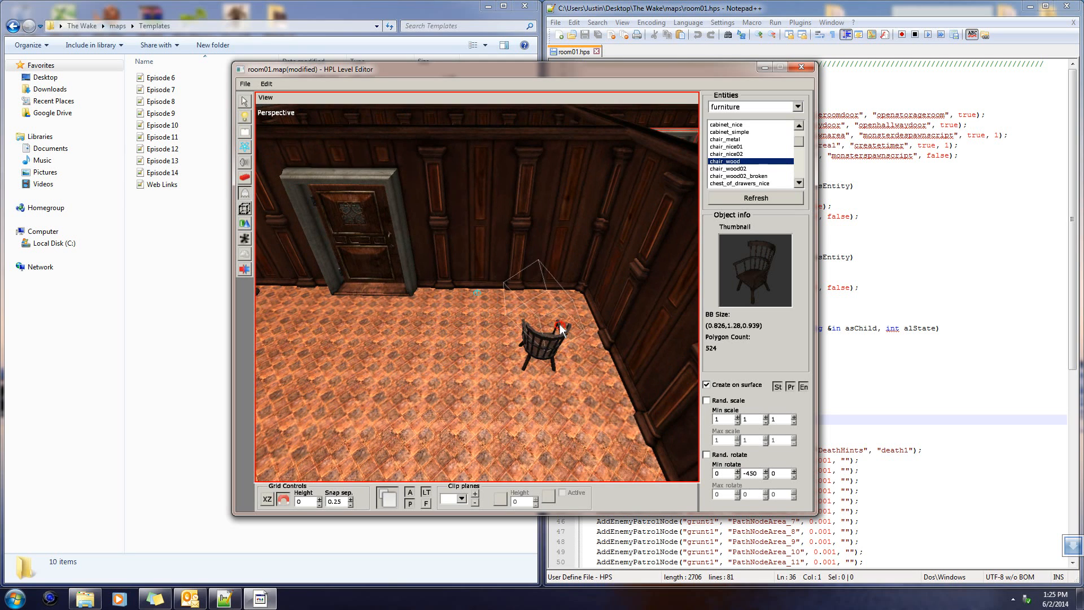
# - Look through the remaining furniture entities and choose work_desk_worn for placement
pyautogui.scroll(-2, 747, 161)
pyautogui.scroll(-2, 746, 160)
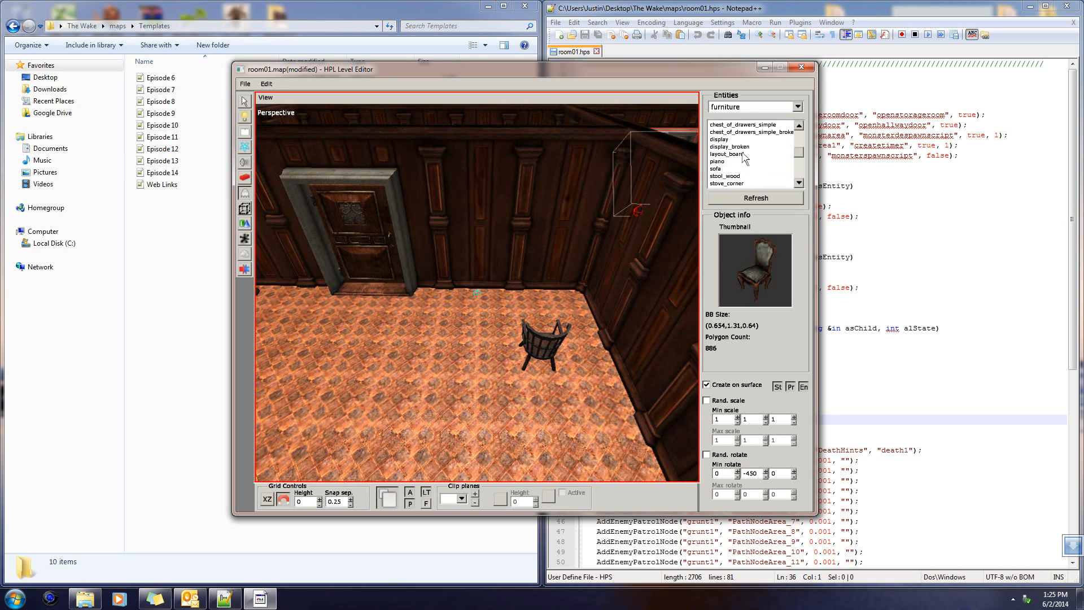
pyautogui.scroll(-3, 747, 159)
pyautogui.click(749, 169)
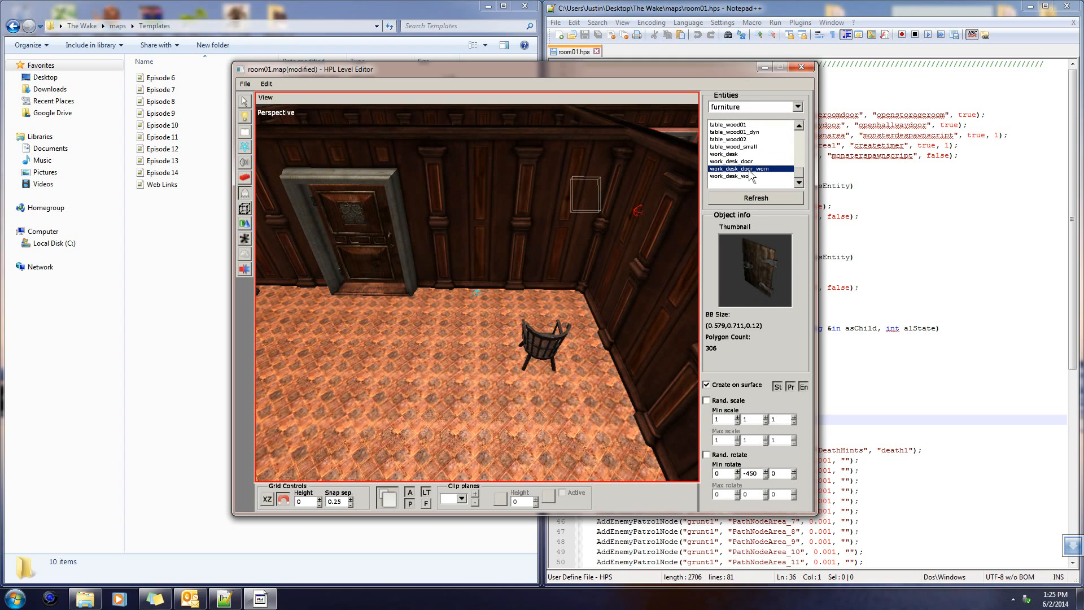
pyautogui.click(745, 177)
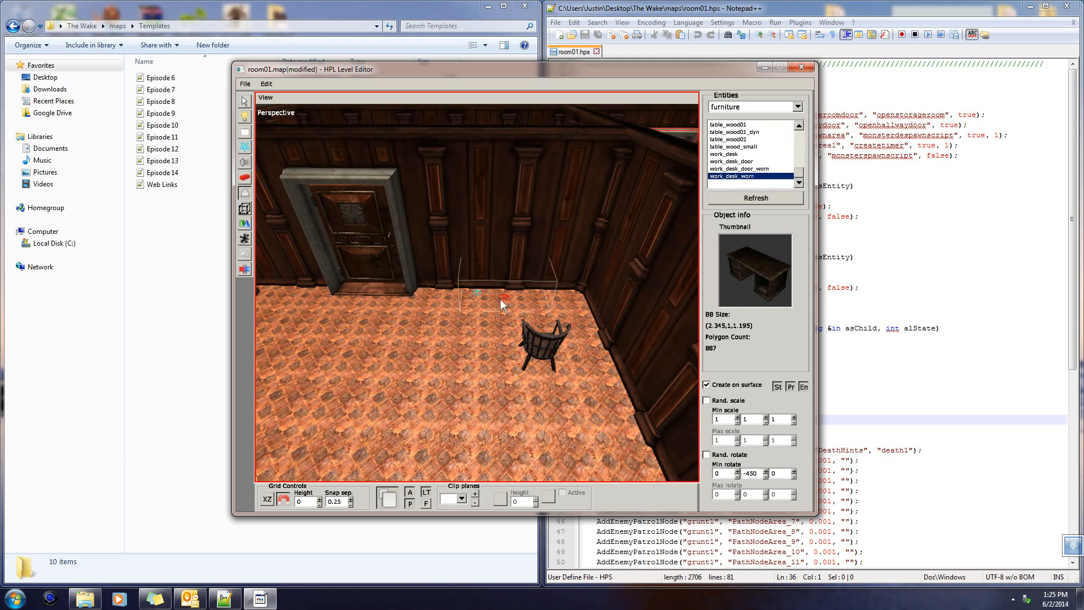
pyautogui.scroll(2, 492, 319)
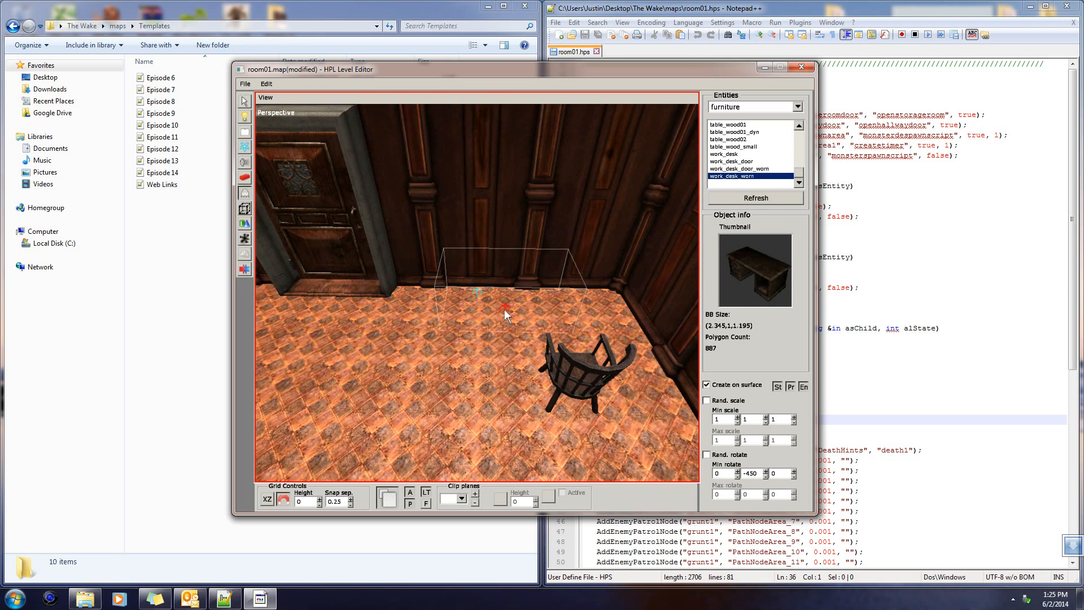
pyautogui.click(504, 310)
pyautogui.hotkey('ctrl', 'z')
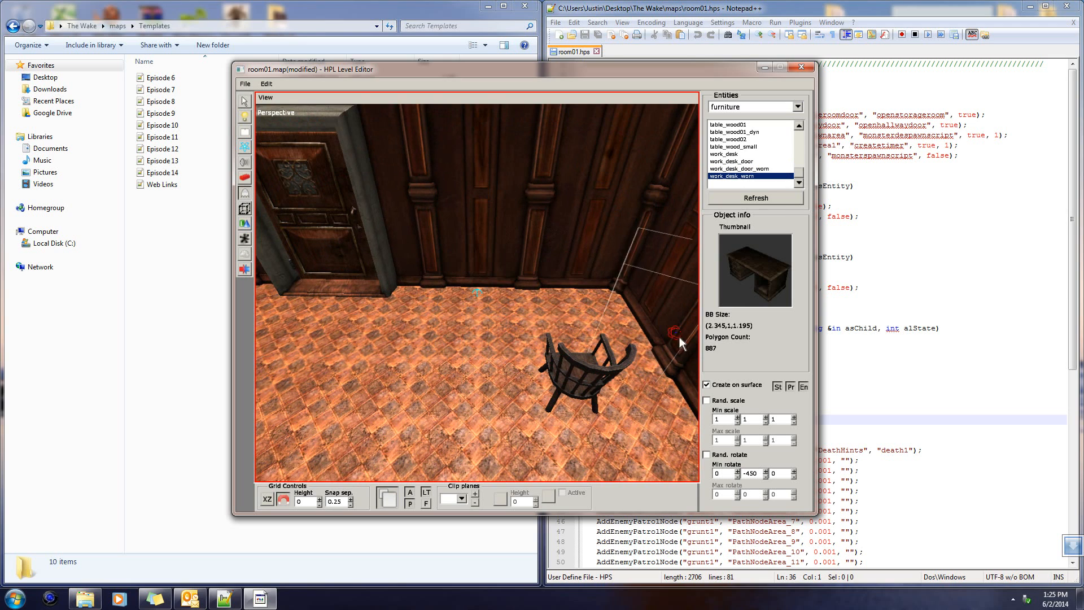
# - Disable creation on surfaces, set the desk's Y rotation to -630, and place work_desk_worn against the wall beside the door
pyautogui.click(707, 386)
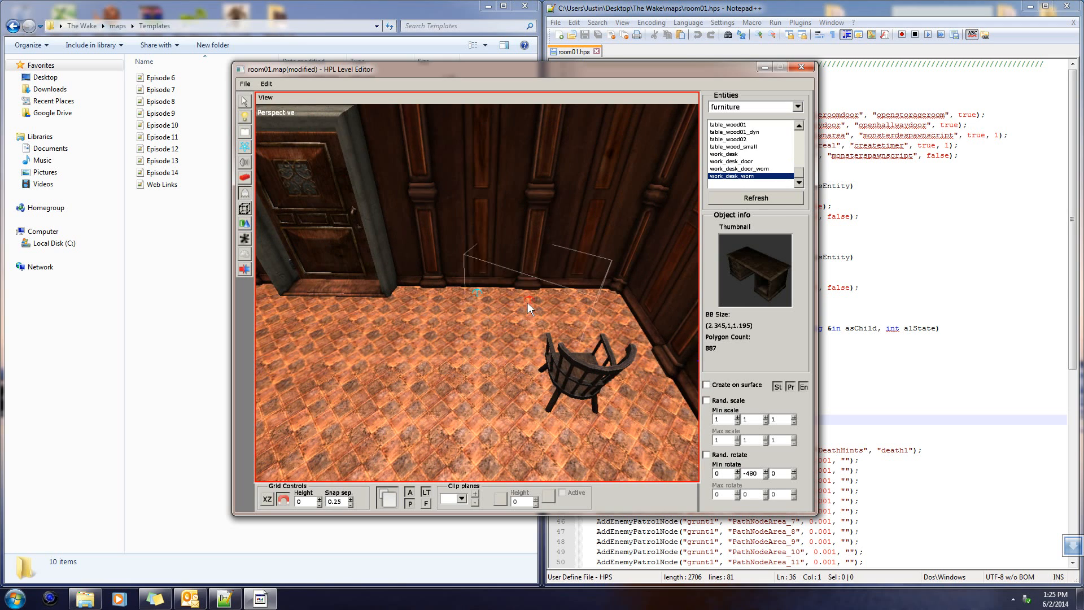
pyautogui.keyDown('shift'); pyautogui.scroll(1, 489, 316); pyautogui.keyUp('shift')
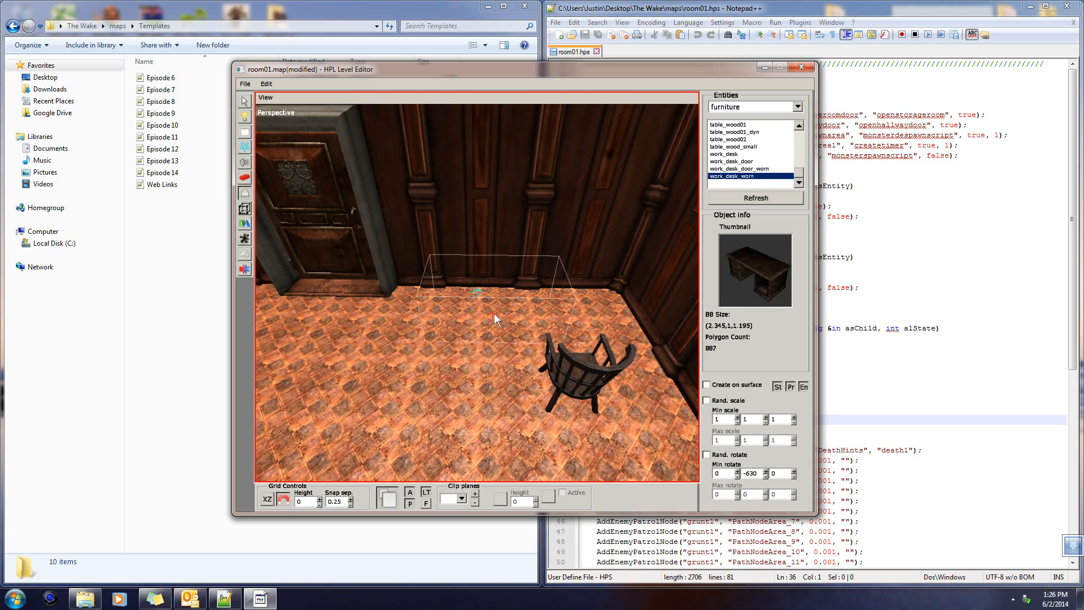
pyautogui.click(511, 312)
pyautogui.keyDown('alt'); pyautogui.moveTo(537, 310); pyautogui.dragTo(605, 315); pyautogui.keyUp('alt')
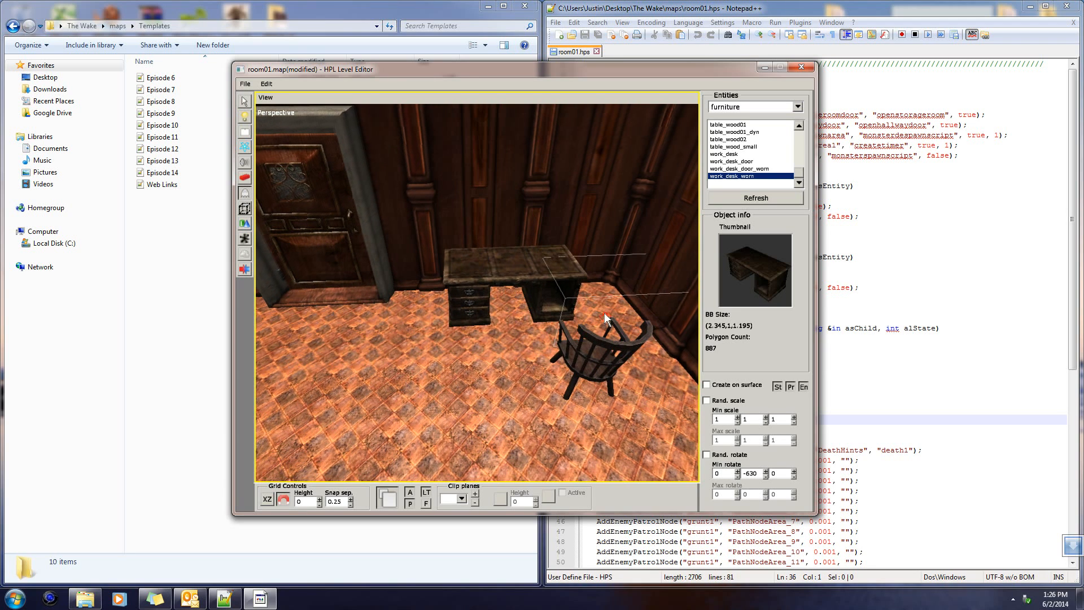
pyautogui.keyDown('alt'); pyautogui.moveTo(584, 300); pyautogui.dragTo(567, 337); pyautogui.keyUp('alt')
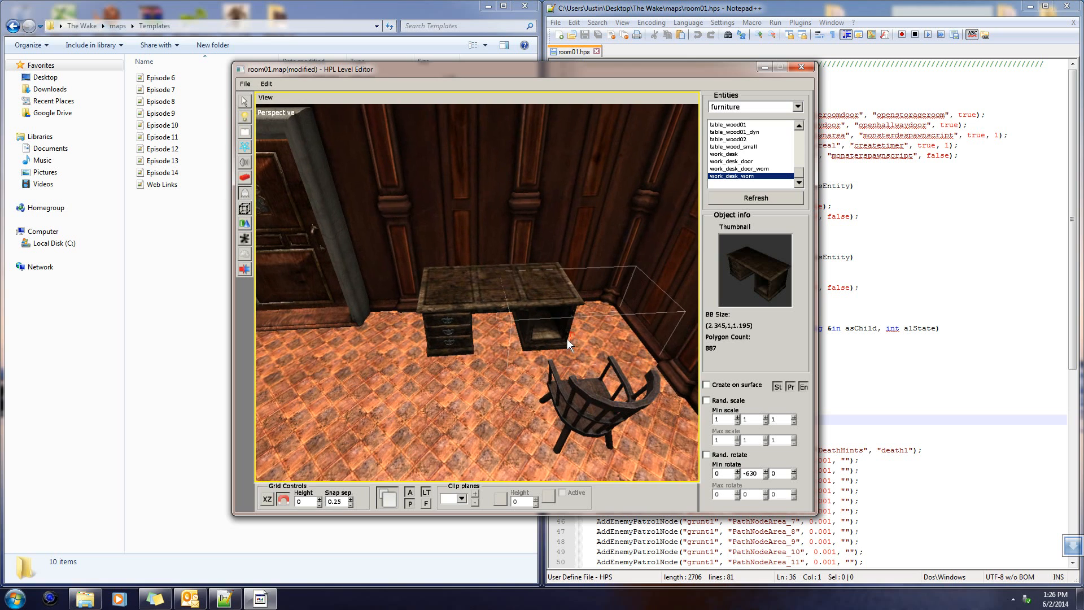
# - Select the wooden chair near the desk and rotate it to -45 degrees about the Y axis
pyautogui.press('q')
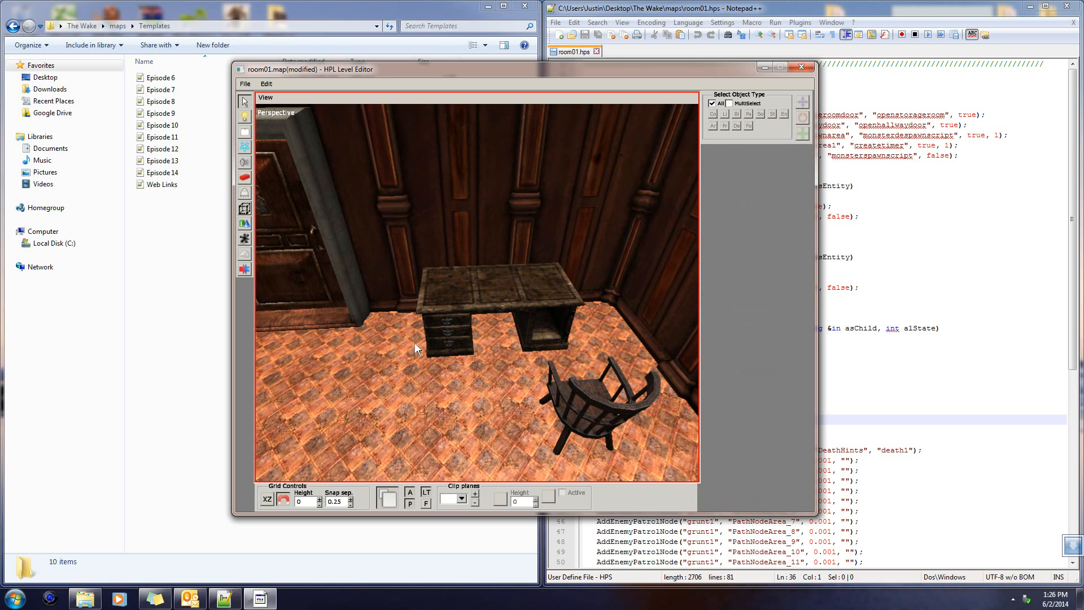
pyautogui.click(566, 404)
pyautogui.keyDown('alt'); pyautogui.moveTo(649, 308); pyautogui.dragTo(660, 281); pyautogui.keyUp('alt')
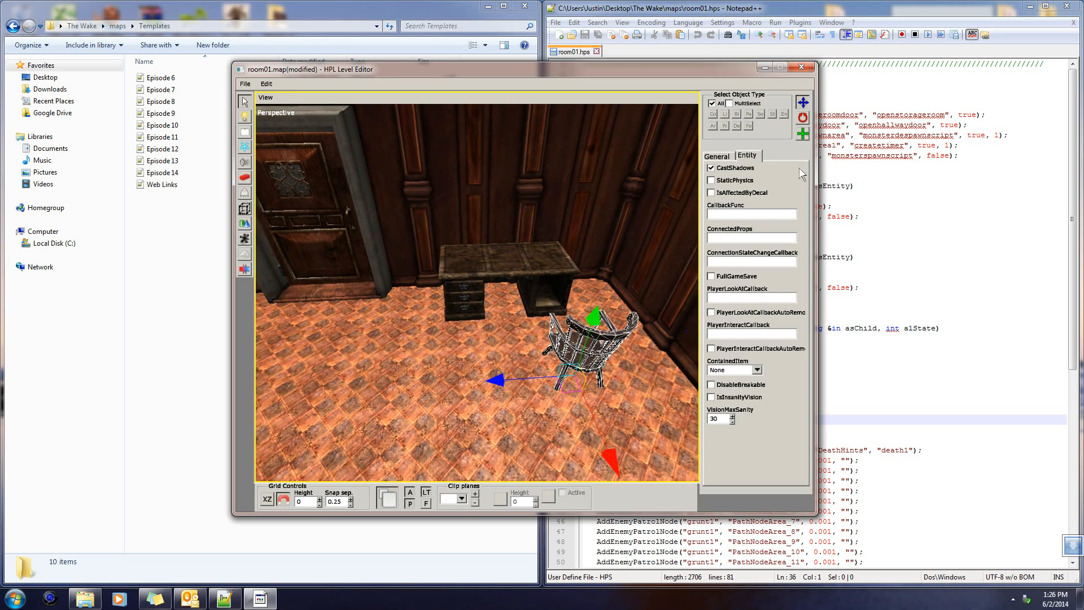
pyautogui.click(802, 117)
pyautogui.moveTo(519, 432); pyautogui.dragTo(555, 453)
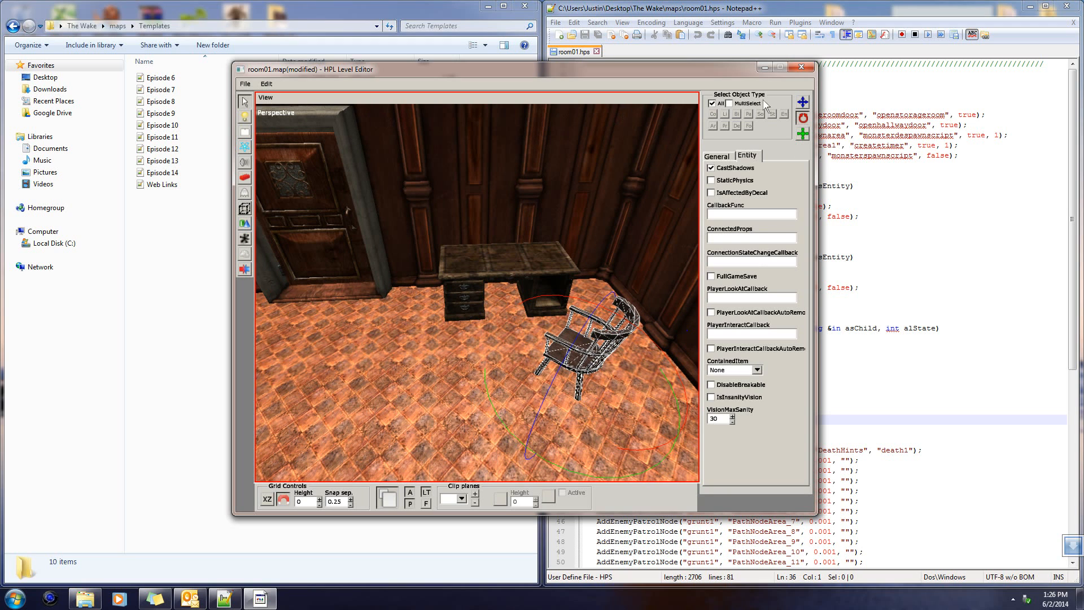
# - Move the rotated chair closer to the front of the desk, to X 14 and Z 3
pyautogui.click(802, 103)
pyautogui.moveTo(530, 365); pyautogui.dragTo(493, 378)
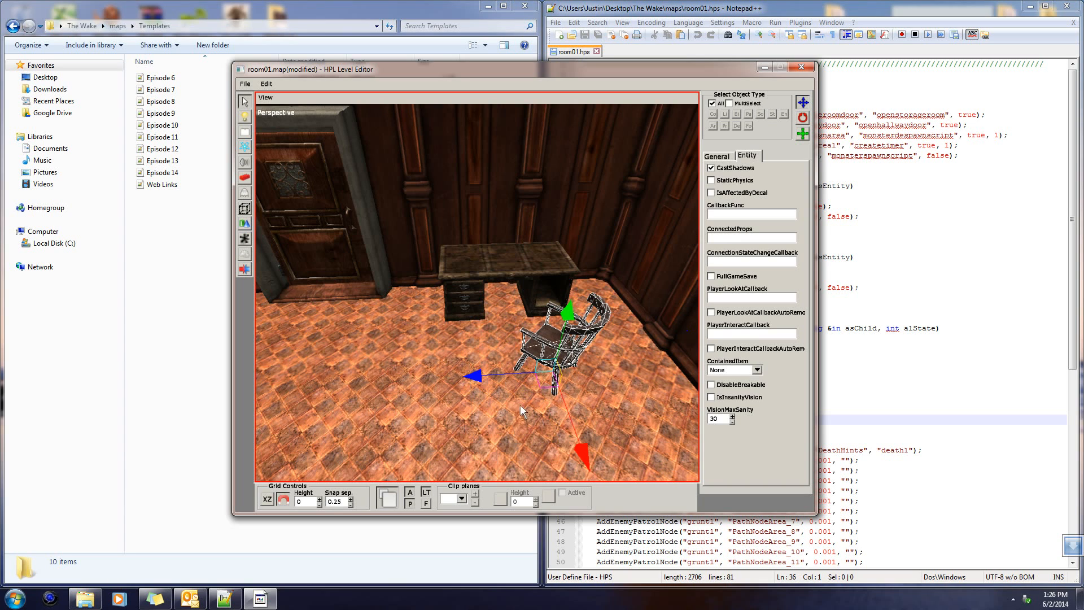
pyautogui.moveTo(588, 459); pyautogui.dragTo(573, 422)
# - Reselect the wooden chair and adjust its position in front of the desk to X 14.25 and Z 2.75
pyautogui.moveTo(494, 358); pyautogui.dragTo(537, 382, button='middle')
pyautogui.click(561, 382)
pyautogui.click(500, 404)
pyautogui.click(504, 397)
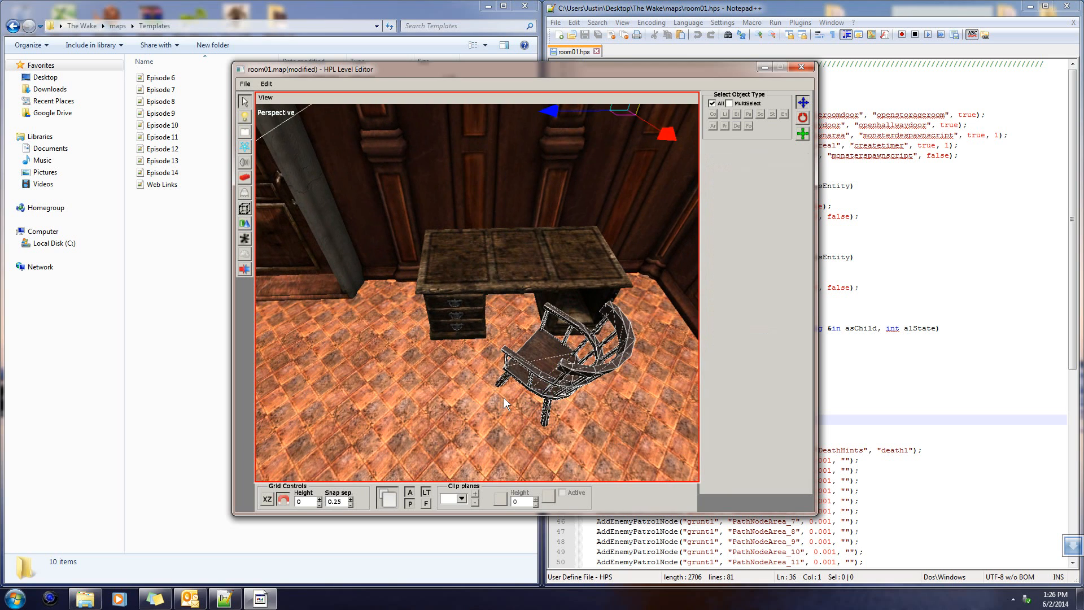
pyautogui.click(568, 375)
pyautogui.click(549, 374)
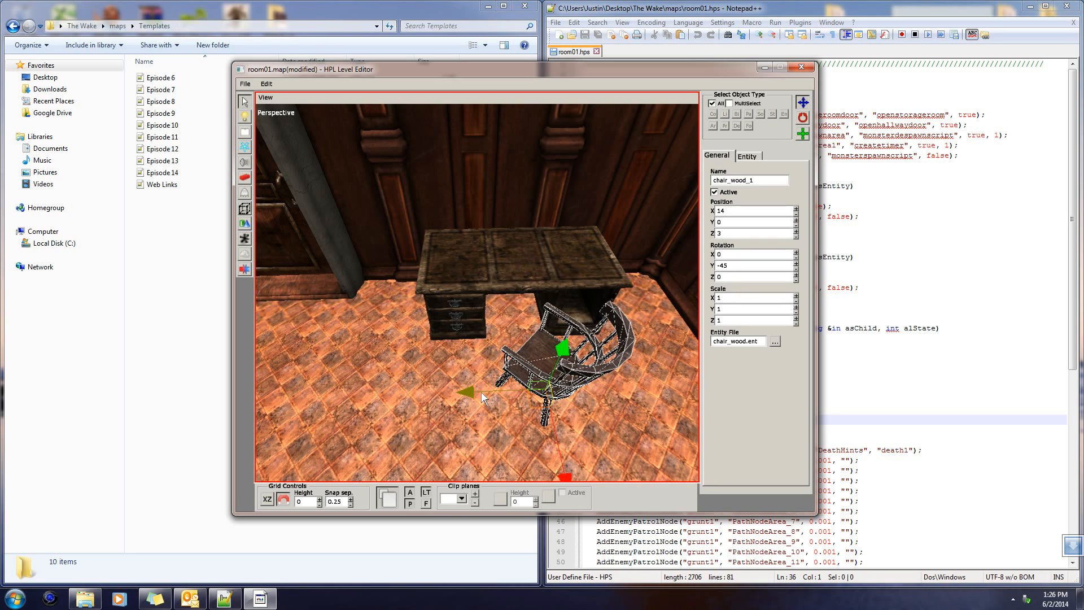
pyautogui.moveTo(486, 390); pyautogui.dragTo(494, 390)
pyautogui.moveTo(588, 475); pyautogui.dragTo(591, 479)
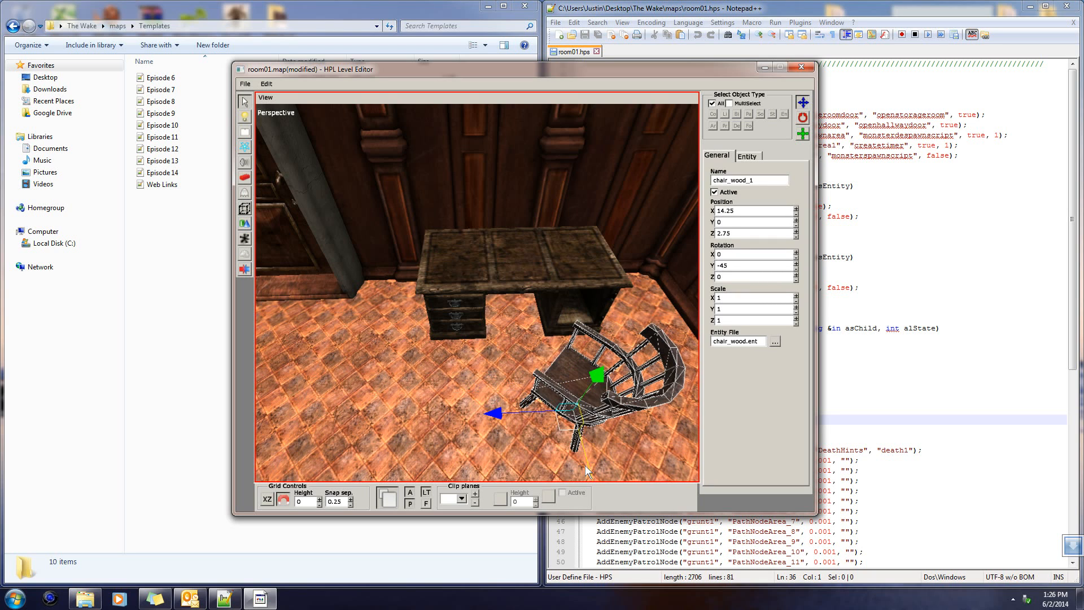
pyautogui.click(421, 330)
pyautogui.keyDown('alt'); pyautogui.moveTo(421, 330); pyautogui.dragTo(433, 232); pyautogui.keyUp('alt')
pyautogui.scroll(-3, 498, 286)
pyautogui.keyDown('alt'); pyautogui.moveTo(468, 228); pyautogui.dragTo(620, 219); pyautogui.keyUp('alt')
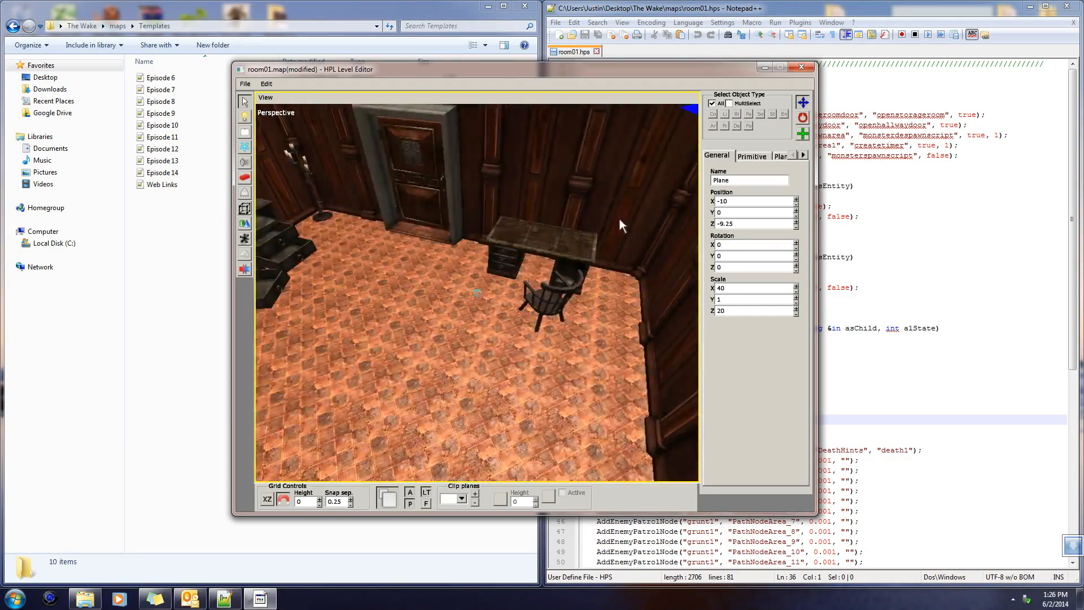
# - Place candlestick01 from the lamp entities on the far corner of the worn desk, with creation on surfaces enabled and Y rotation -660
pyautogui.keyDown('alt'); pyautogui.moveTo(339, 277); pyautogui.dragTo(395, 280); pyautogui.keyUp('alt')
pyautogui.moveTo(511, 258)
pyautogui.keyDown('alt'); pyautogui.mouseDown()
pyautogui.moveTo(593, 287)
pyautogui.moveTo(549, 272)
pyautogui.moveTo(531, 284)
pyautogui.moveTo(514, 381)
pyautogui.moveTo(348, 373)
pyautogui.moveTo(669, 329)
pyautogui.moveTo(682, 311)
pyautogui.moveTo(652, 339)
pyautogui.moveTo(490, 344)
pyautogui.moveTo(528, 331)
pyautogui.moveTo(540, 344)
pyautogui.moveTo(386, 367)
pyautogui.moveTo(415, 371)
pyautogui.moveTo(435, 288)
pyautogui.moveTo(609, 379)
pyautogui.moveTo(618, 360)
pyautogui.moveTo(520, 289)
pyautogui.moveTo(671, 194)
pyautogui.moveTo(442, 305)
pyautogui.moveTo(567, 240)
pyautogui.moveTo(581, 261)
pyautogui.moveTo(565, 266)
pyautogui.moveTo(650, 282)
pyautogui.moveTo(483, 270)
pyautogui.moveTo(492, 269)
pyautogui.moveTo(453, 253)
pyautogui.moveTo(515, 258)
pyautogui.moveTo(525, 278)
pyautogui.moveTo(515, 290)
pyautogui.moveTo(633, 289)
pyautogui.moveTo(619, 245)
pyautogui.moveTo(605, 247)
pyautogui.moveTo(442, 353)
pyautogui.mouseUp(); pyautogui.keyUp('alt')
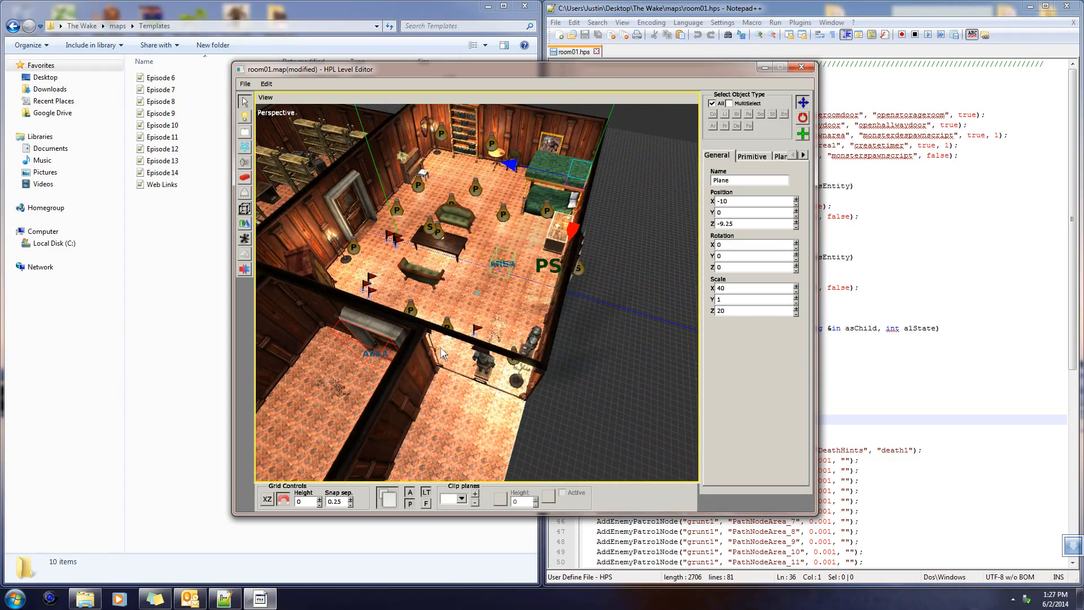
pyautogui.keyDown('alt'); pyautogui.moveTo(435, 290); pyautogui.dragTo(560, 323); pyautogui.keyUp('alt')
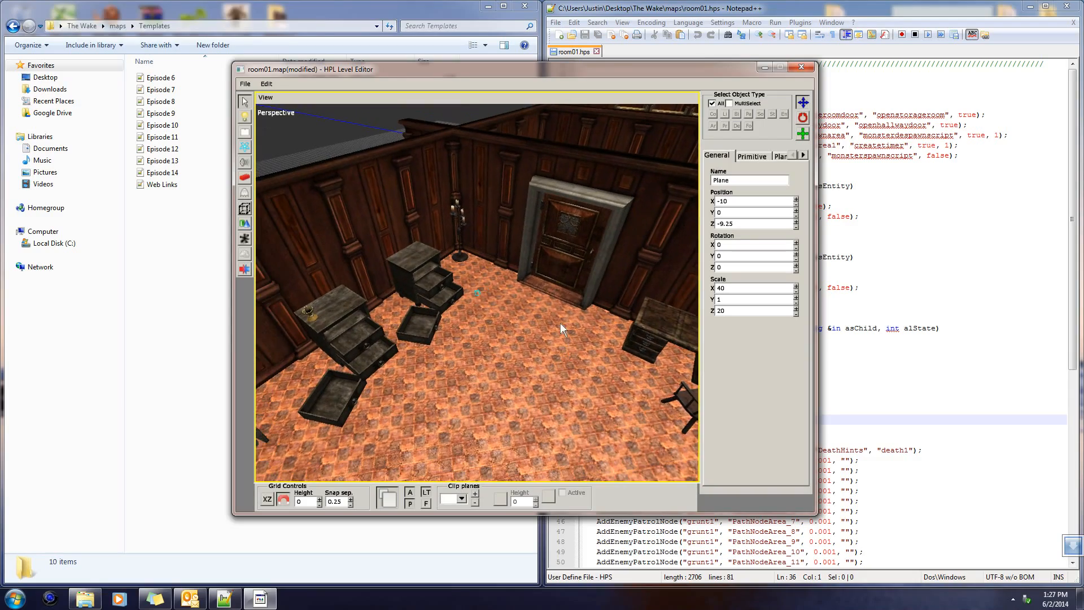
pyautogui.keyDown('alt'); pyautogui.moveTo(642, 337); pyautogui.dragTo(535, 357); pyautogui.keyUp('alt')
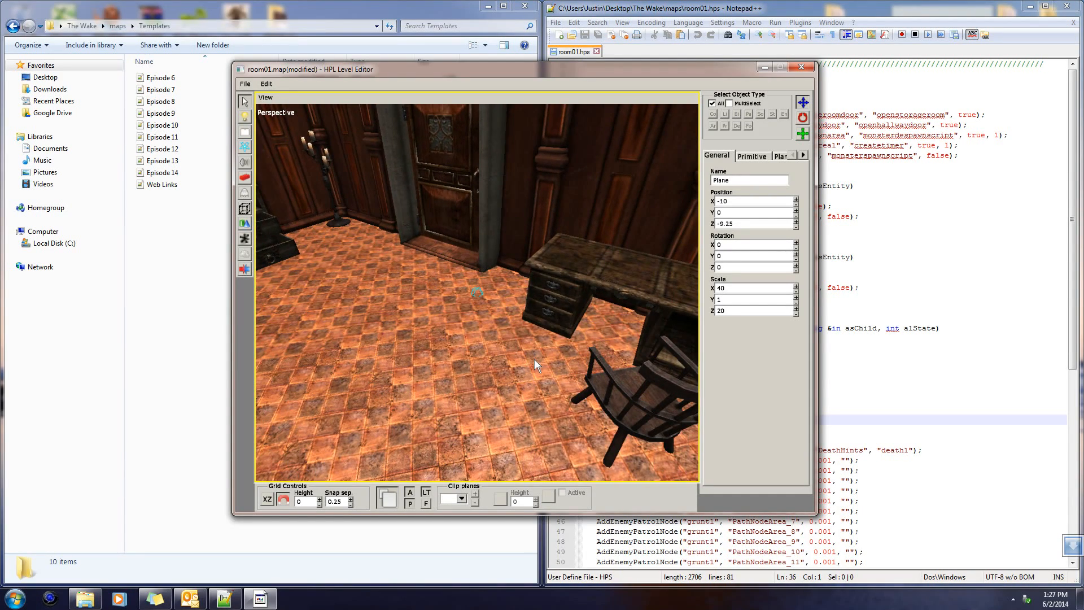
pyautogui.keyDown('alt'); pyautogui.moveTo(539, 361); pyautogui.dragTo(520, 336); pyautogui.keyUp('alt')
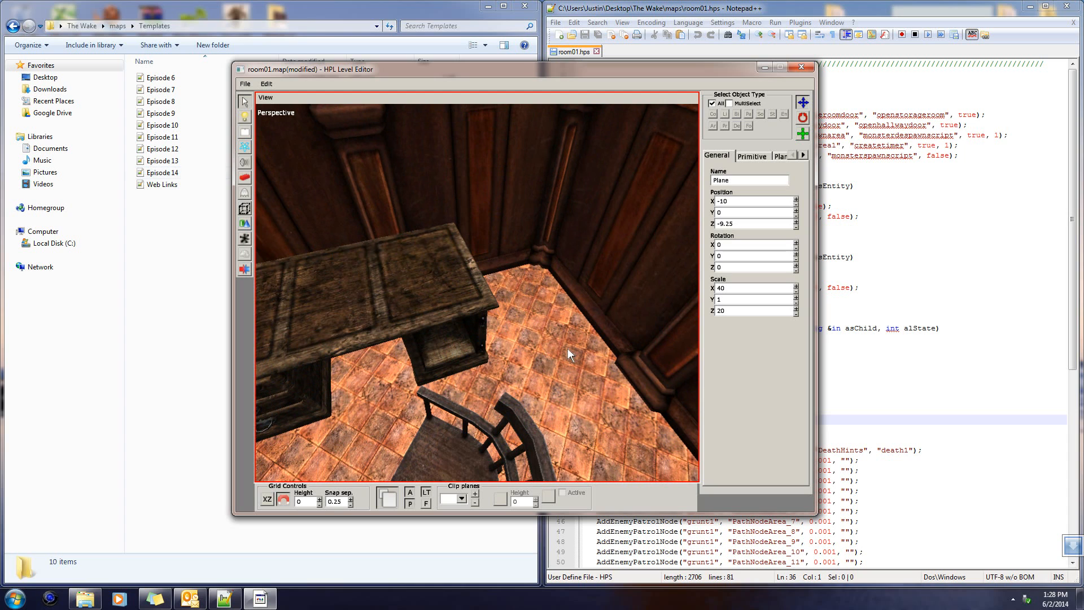
pyautogui.click(244, 193)
pyautogui.click(798, 107)
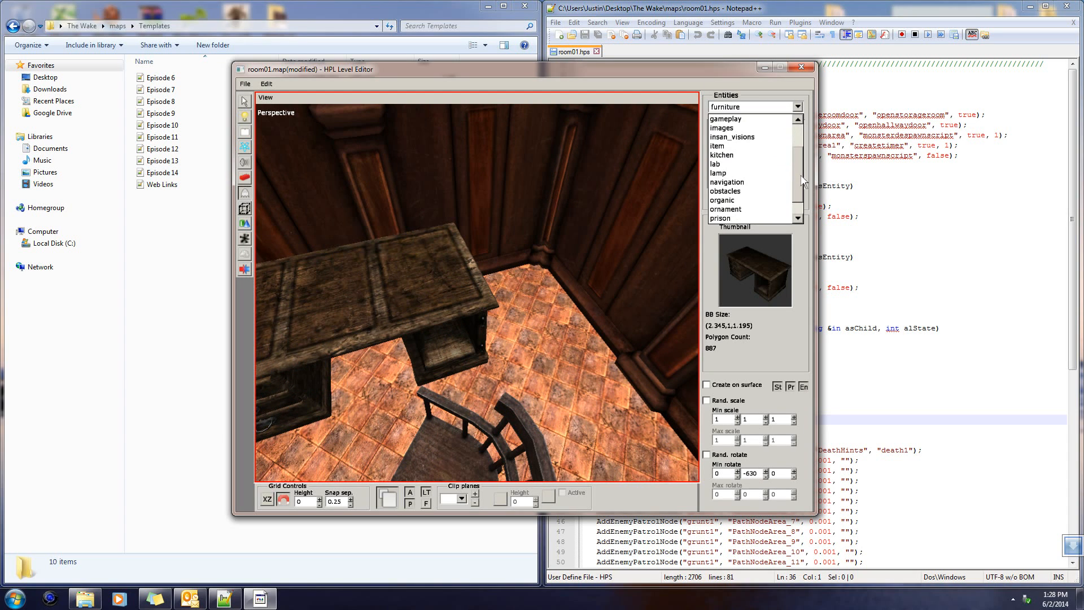
pyautogui.click(729, 173)
pyautogui.click(738, 175)
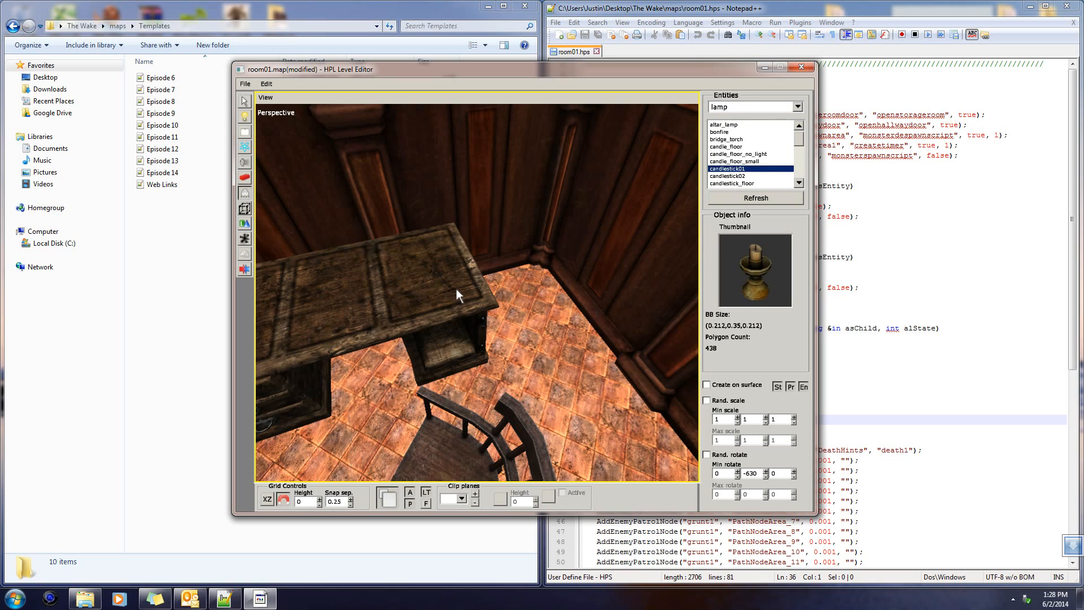
pyautogui.keyDown('alt'); pyautogui.moveTo(457, 289); pyautogui.dragTo(519, 346, button='middle'); pyautogui.keyUp('alt')
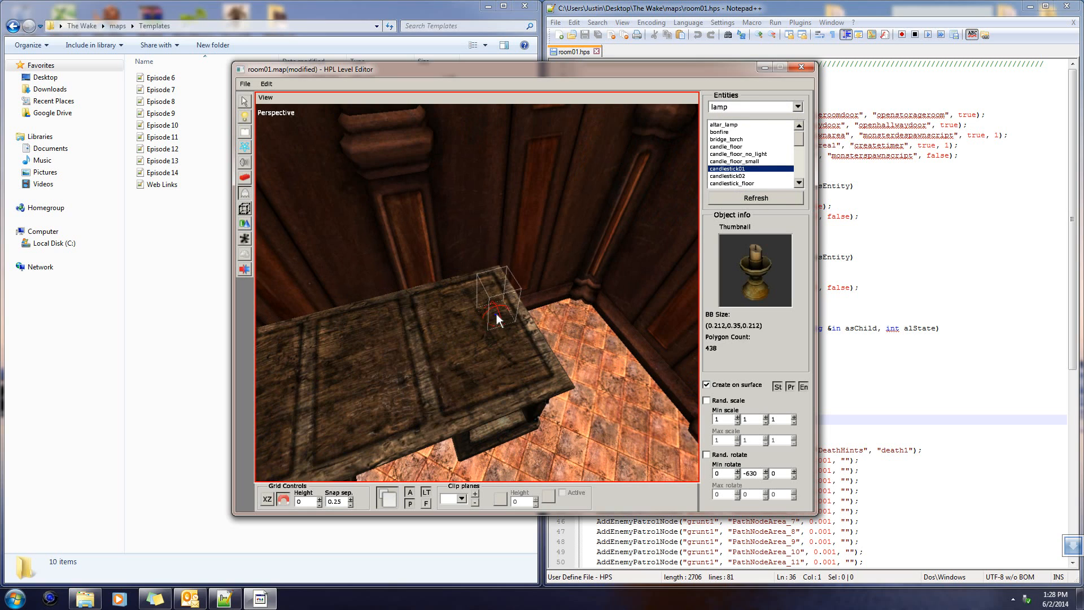
pyautogui.scroll(-2, 497, 306)
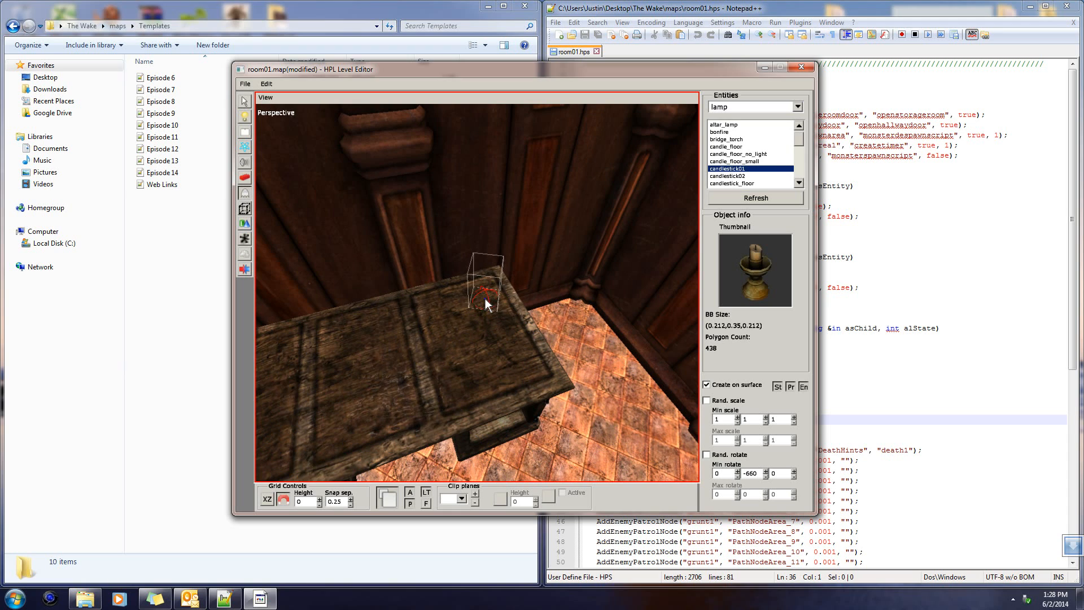
pyautogui.click(486, 293)
# - Preview the furnished room with ambient lighting turned off to examine the candlestick's glow
pyautogui.keyDown('alt'); pyautogui.moveTo(534, 315); pyautogui.dragTo(439, 277); pyautogui.keyUp('alt')
pyautogui.keyDown('alt'); pyautogui.scroll(-5, 538, 282); pyautogui.keyUp('alt')
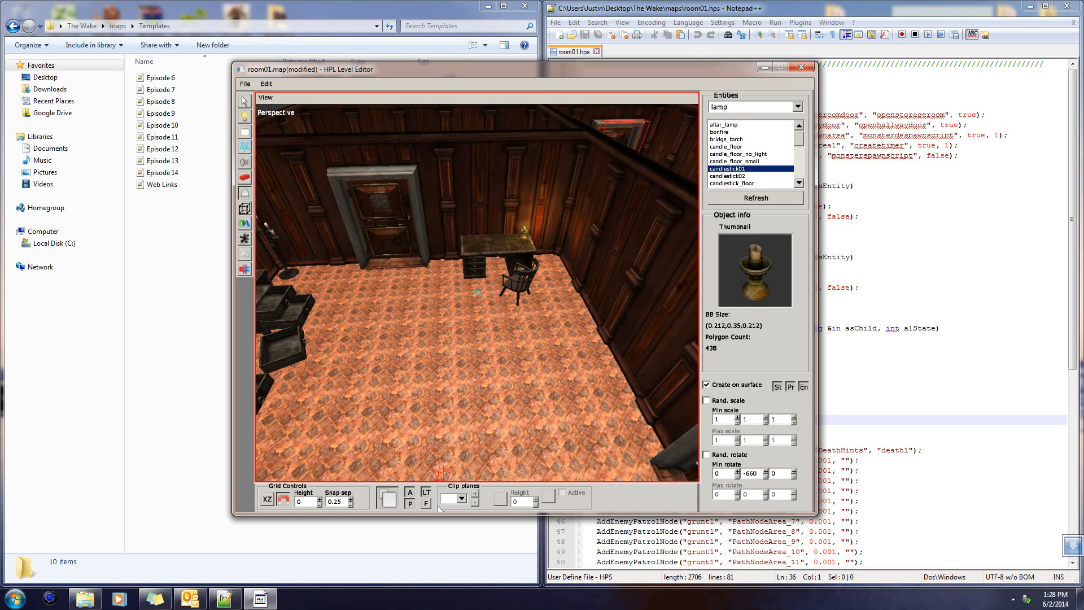
pyautogui.click(410, 493)
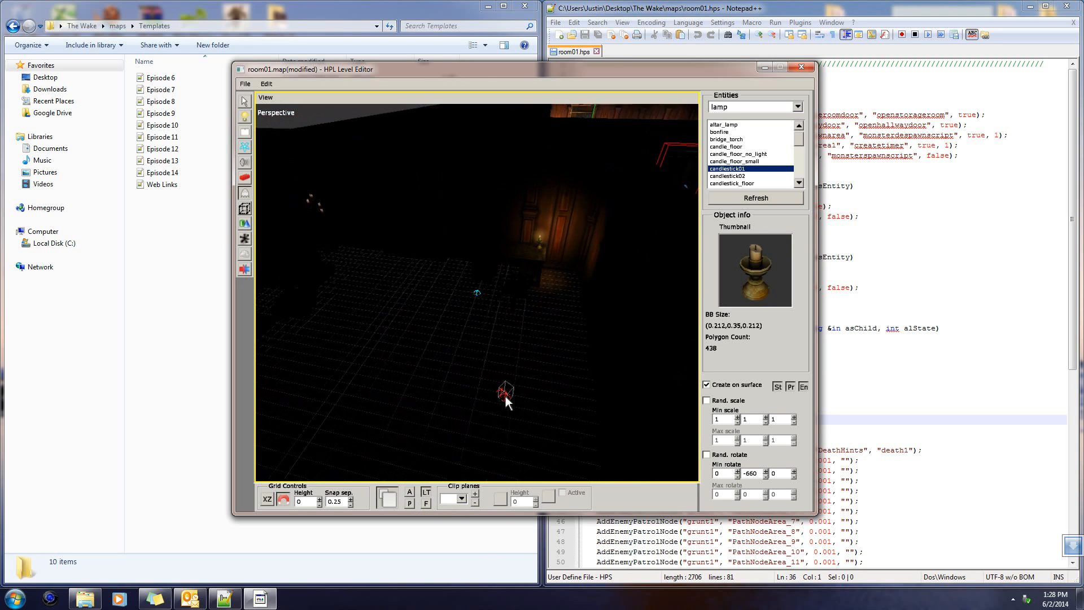
pyautogui.keyDown('alt'); pyautogui.moveTo(472, 365); pyautogui.dragTo(530, 323); pyautogui.keyUp('alt')
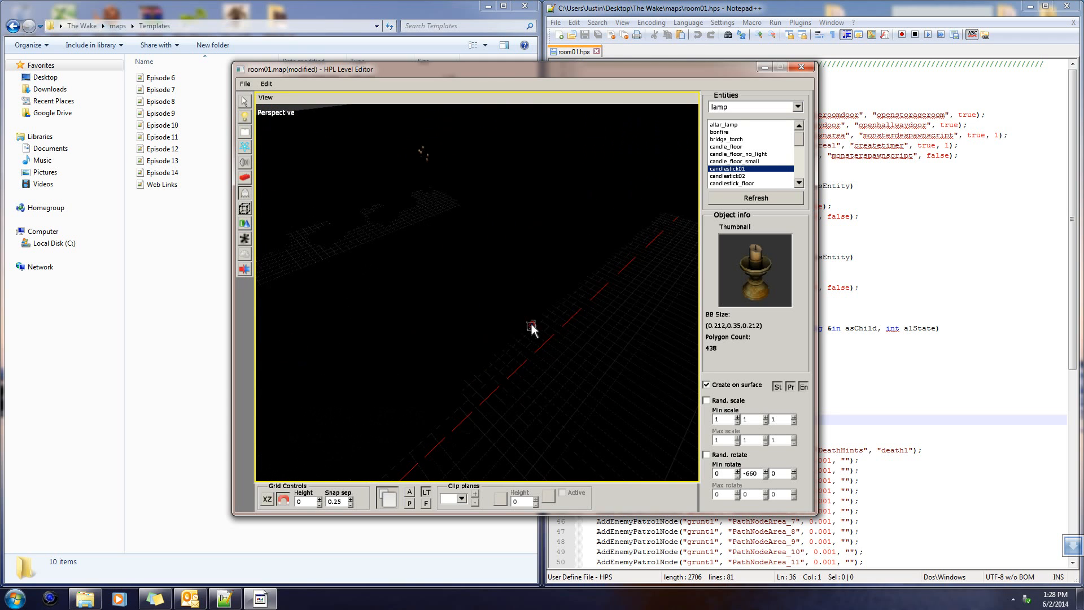
pyautogui.keyDown('alt'); pyautogui.moveTo(428, 327); pyautogui.dragTo(555, 360); pyautogui.keyUp('alt')
# - Save room01.map and restore the full ambient lighting in the viewport
pyautogui.hotkey('ctrl', 's')
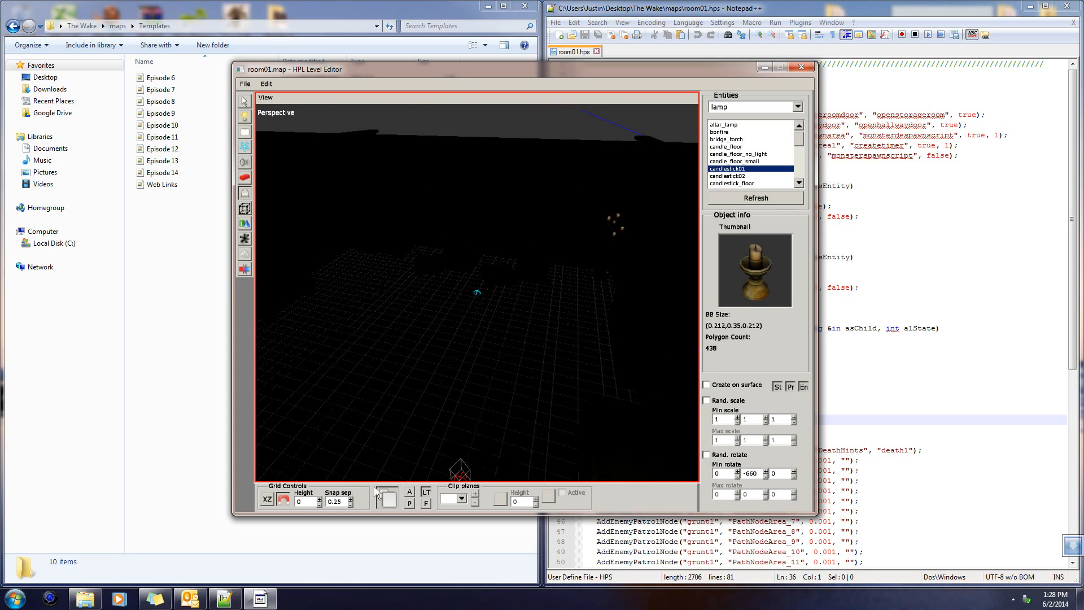
pyautogui.click(422, 495)
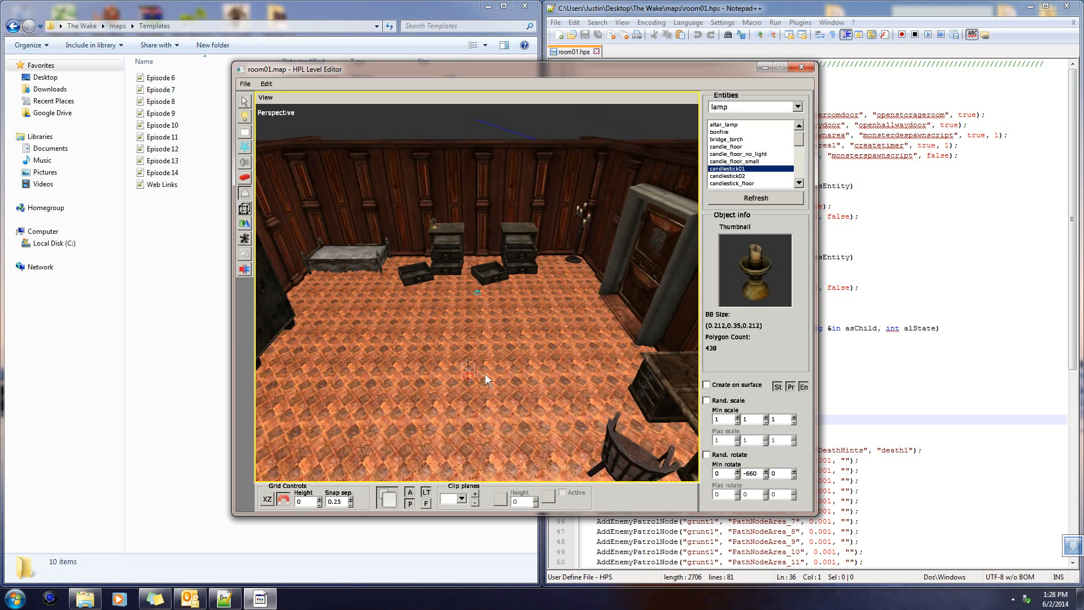
# - Switch to selection mode and examine the canopy bed and the desk beside it in the original bedroom
pyautogui.click(244, 104)
pyautogui.scroll(-10, 459, 241)
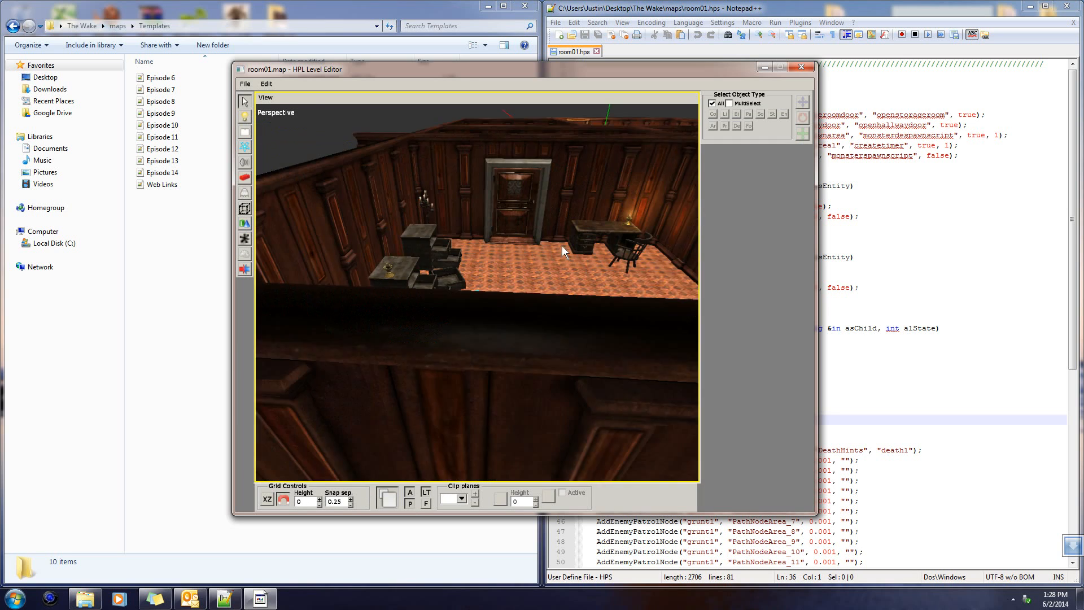
pyautogui.moveTo(598, 223); pyautogui.dragTo(569, 385, button='middle')
pyautogui.moveTo(568, 289); pyautogui.dragTo(425, 354, button='middle')
pyautogui.scroll(5, 445, 334)
pyautogui.moveTo(512, 349); pyautogui.dragTo(661, 340, button='middle')
pyautogui.moveTo(452, 352); pyautogui.dragTo(487, 434, button='middle')
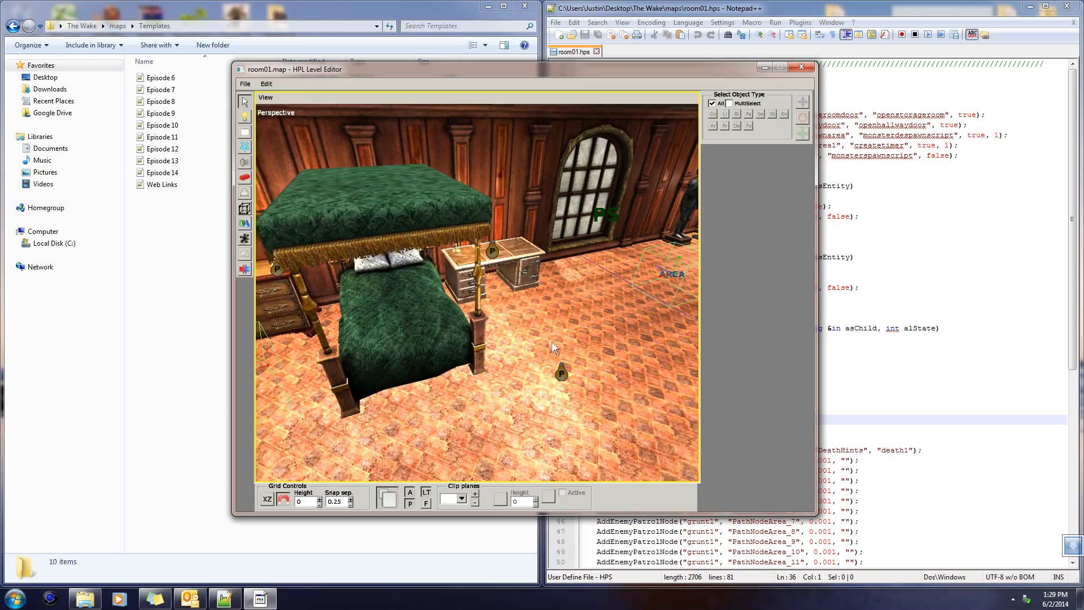
pyautogui.keyDown('alt'); pyautogui.moveTo(552, 343); pyautogui.dragTo(487, 336, button='middle'); pyautogui.keyUp('alt')
pyautogui.moveTo(552, 333); pyautogui.dragTo(558, 433, button='middle')
pyautogui.scroll(3, 558, 433)
pyautogui.scroll(3, 558, 389)
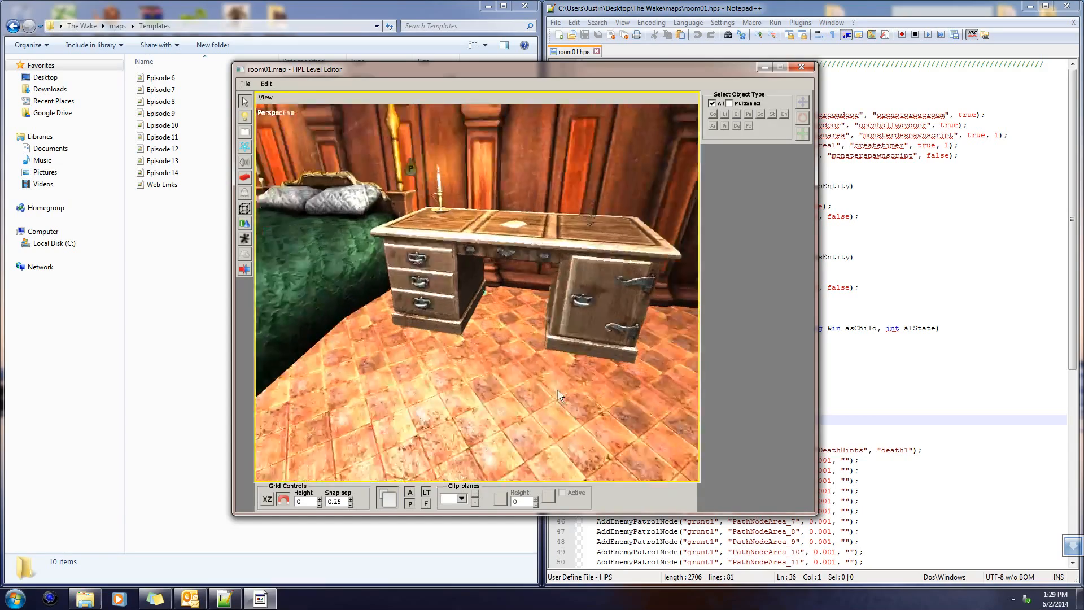
pyautogui.scroll(2, 567, 364)
pyautogui.keyDown('alt'); pyautogui.moveTo(544, 357); pyautogui.dragTo(509, 297, button='middle'); pyautogui.keyUp('alt')
pyautogui.scroll(-3, 340, 305)
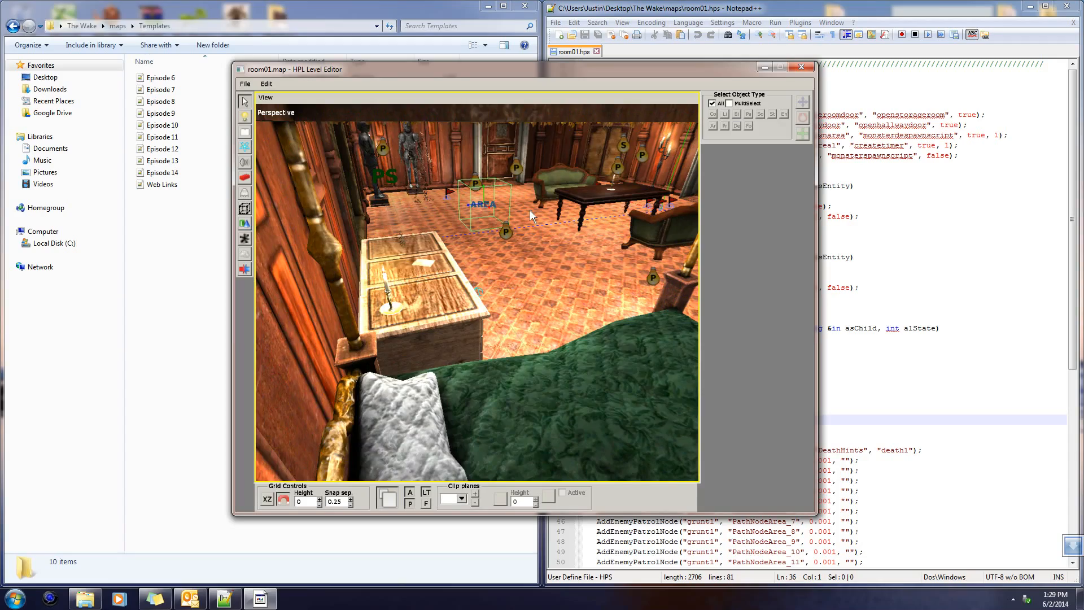
# - Examine the bedroom's sofas, coffee table, armour statues and the area around the window and desk
pyautogui.scroll(3, 530, 210)
pyautogui.moveTo(530, 210); pyautogui.dragTo(546, 380, button='middle')
pyautogui.scroll(-1, 547, 380)
pyautogui.moveTo(506, 304)
pyautogui.keyDown('alt'); pyautogui.mouseDown(button='middle')
pyautogui.moveTo(496, 335)
pyautogui.moveTo(463, 266)
pyautogui.moveTo(479, 294)
pyautogui.moveTo(454, 309)
pyautogui.moveTo(394, 310)
pyautogui.moveTo(346, 221)
pyautogui.moveTo(497, 316)
pyautogui.mouseUp(button='middle'); pyautogui.keyUp('alt')
pyautogui.scroll(-3, 490, 299)
pyautogui.scroll(-2, 489, 299)
pyautogui.scroll(5, 346, 222)
pyautogui.scroll(2, 565, 361)
pyautogui.moveTo(624, 394); pyautogui.dragTo(520, 368, button='middle')
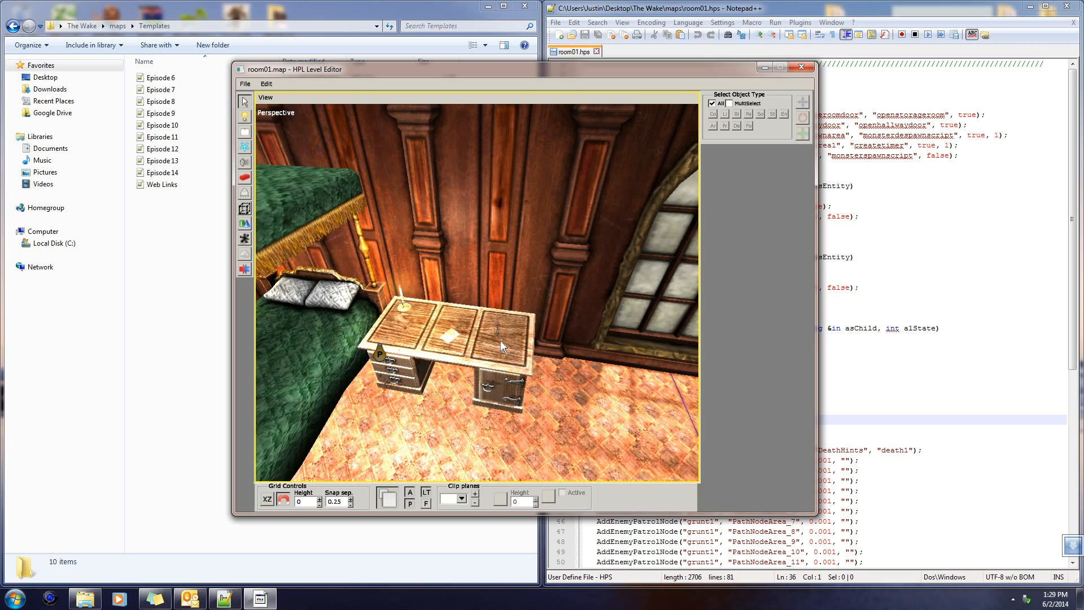
pyautogui.keyDown('alt'); pyautogui.moveTo(504, 340); pyautogui.dragTo(293, 344, button='middle'); pyautogui.keyUp('alt')
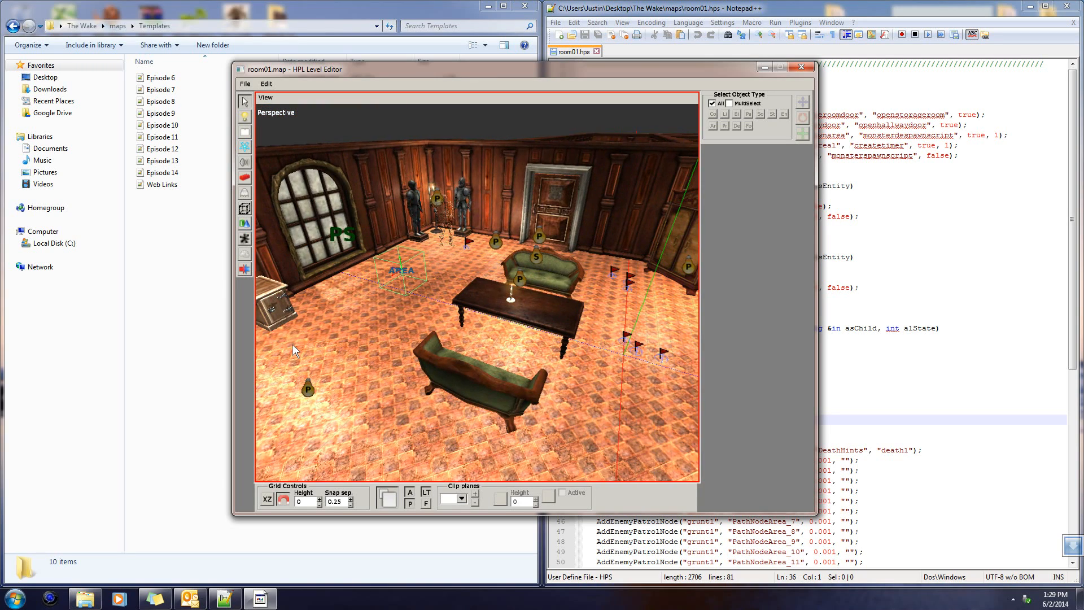
pyautogui.keyDown('alt'); pyautogui.moveTo(294, 341); pyautogui.dragTo(273, 328, button='middle'); pyautogui.keyUp('alt')
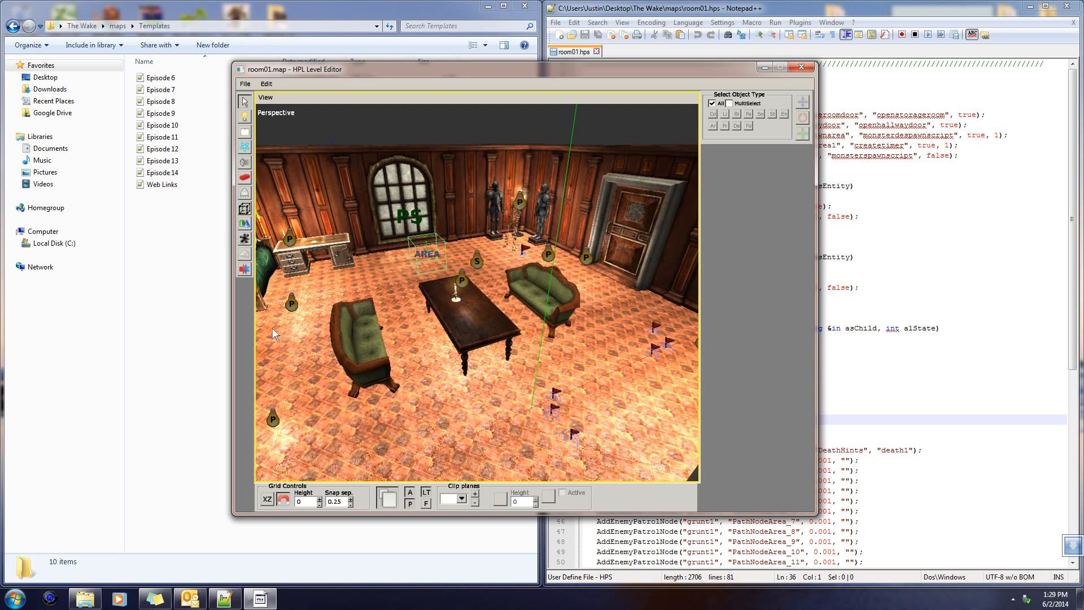
pyautogui.keyDown('alt'); pyautogui.moveTo(272, 328); pyautogui.dragTo(454, 475, button='middle'); pyautogui.keyUp('alt')
pyautogui.scroll(5, 458, 463)
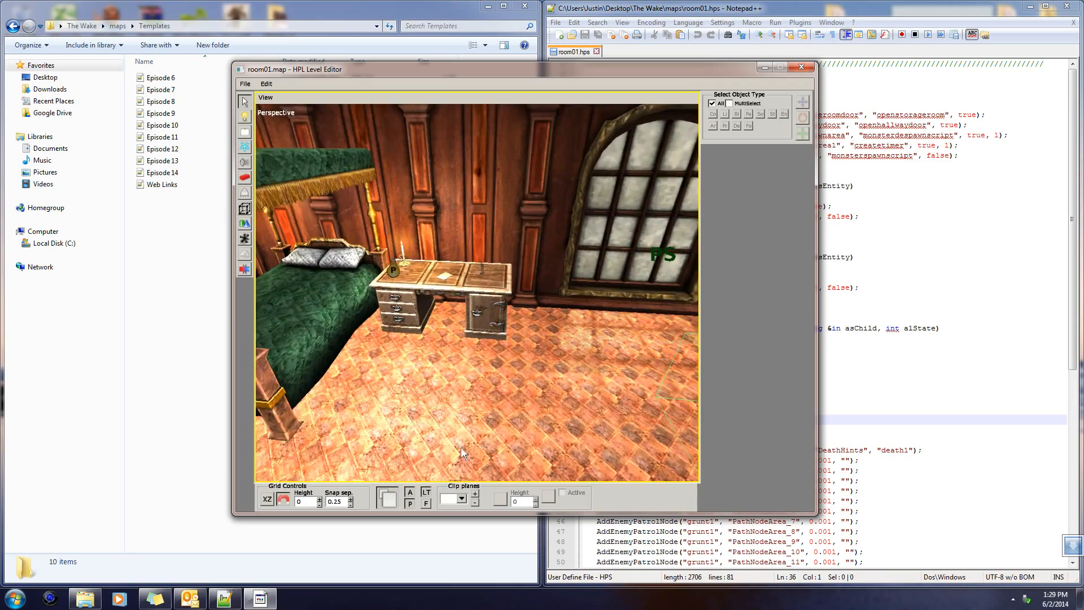
# - Examine the bedroom's wooden exit door up close
pyautogui.scroll(3, 495, 372)
pyautogui.scroll(-1, 508, 379)
pyautogui.scroll(-5, 558, 395)
pyautogui.keyDown('alt'); pyautogui.moveTo(558, 396); pyautogui.dragTo(169, 383, button='middle'); pyautogui.keyUp('alt')
pyautogui.keyDown('alt'); pyautogui.moveTo(582, 266); pyautogui.dragTo(429, 280, button='middle'); pyautogui.keyUp('alt')
pyautogui.scroll(-3, 429, 280)
pyautogui.scroll(4, 474, 267)
pyautogui.moveTo(511, 243); pyautogui.dragTo(551, 362, button='middle')
pyautogui.scroll(3, 551, 363)
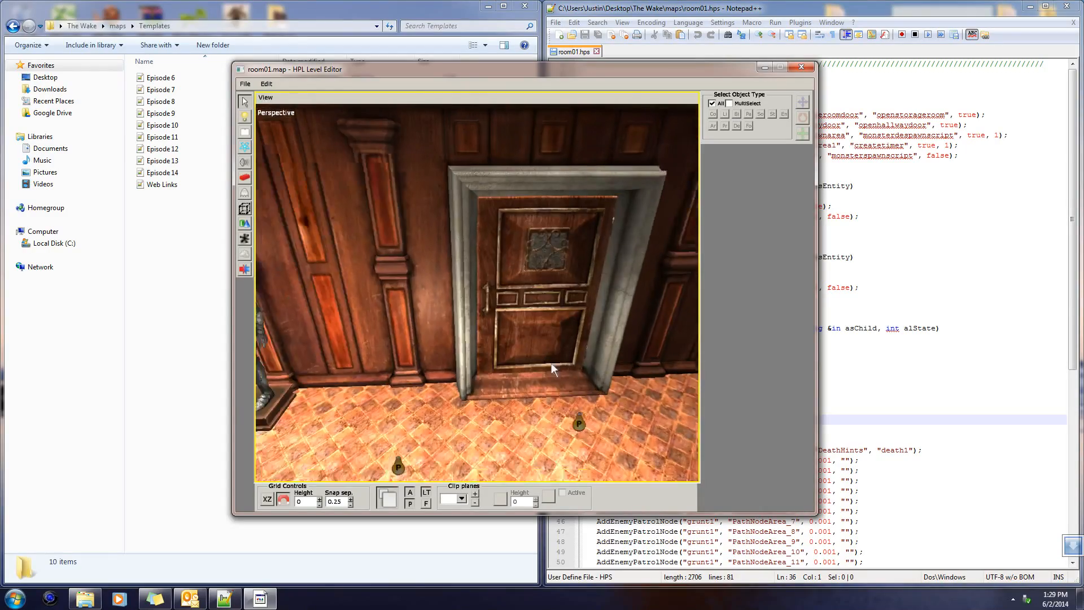
# - Inspect the bedroom's desk, dresser and round table corner, and return to the newly furnished desk room
pyautogui.scroll(-4, 551, 362)
pyautogui.keyDown('alt'); pyautogui.moveTo(534, 238); pyautogui.dragTo(510, 357, button='middle'); pyautogui.keyUp('alt')
pyautogui.scroll(2, 510, 358)
pyautogui.scroll(-8, 510, 365)
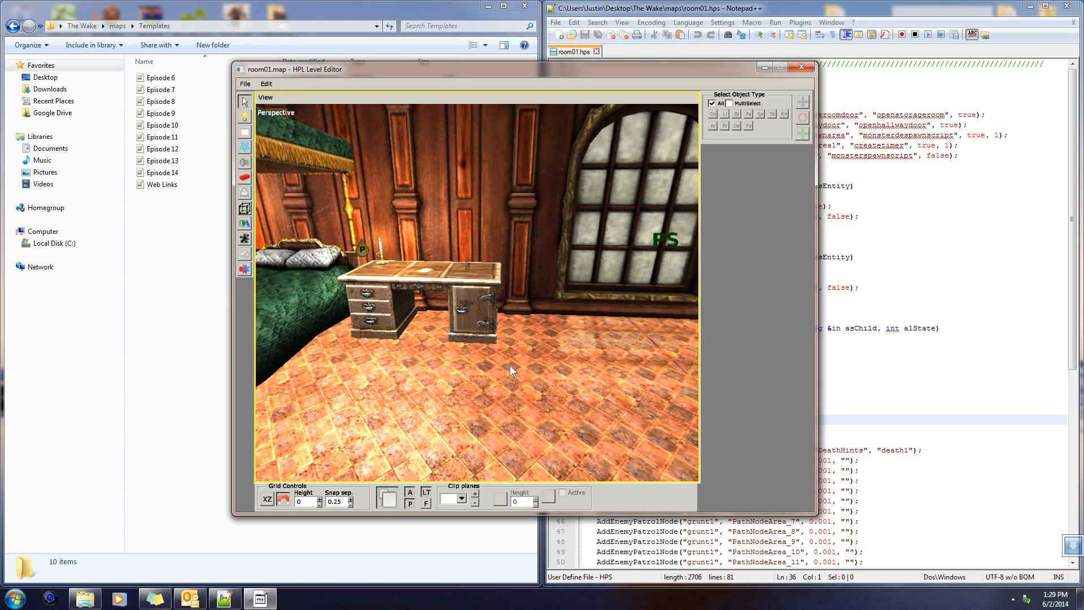
pyautogui.keyDown('alt'); pyautogui.moveTo(597, 342); pyautogui.dragTo(442, 270, button='middle'); pyautogui.keyUp('alt')
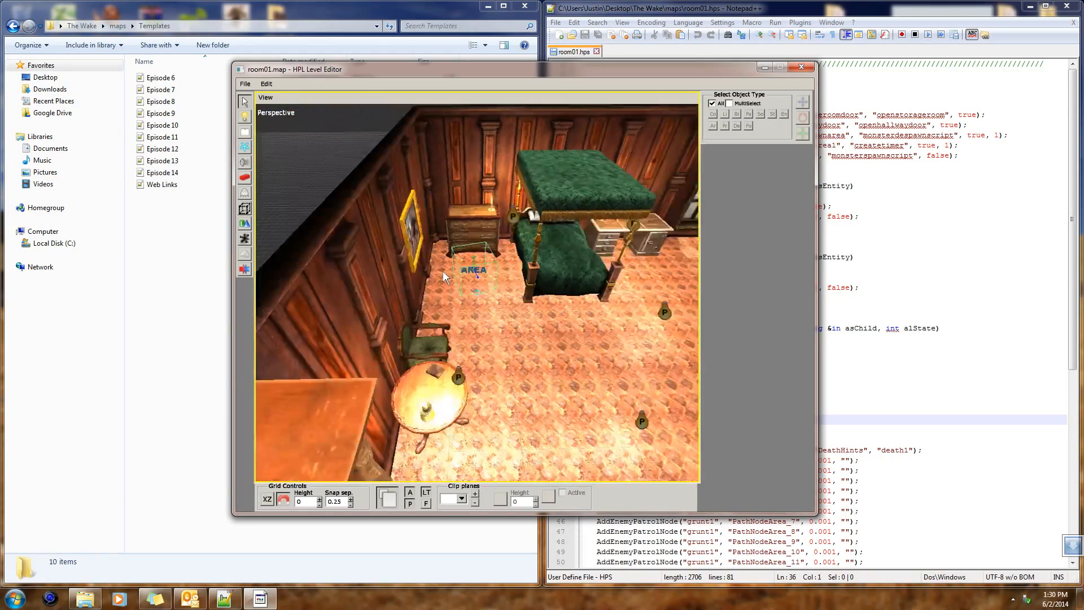
pyautogui.keyDown('alt'); pyautogui.moveTo(562, 295); pyautogui.dragTo(611, 288, button='middle'); pyautogui.keyUp('alt')
pyautogui.keyDown('alt'); pyautogui.moveTo(541, 319); pyautogui.dragTo(583, 402, button='middle'); pyautogui.keyUp('alt')
pyautogui.moveTo(590, 391); pyautogui.dragTo(485, 378, button='middle')
pyautogui.scroll(3, 504, 382)
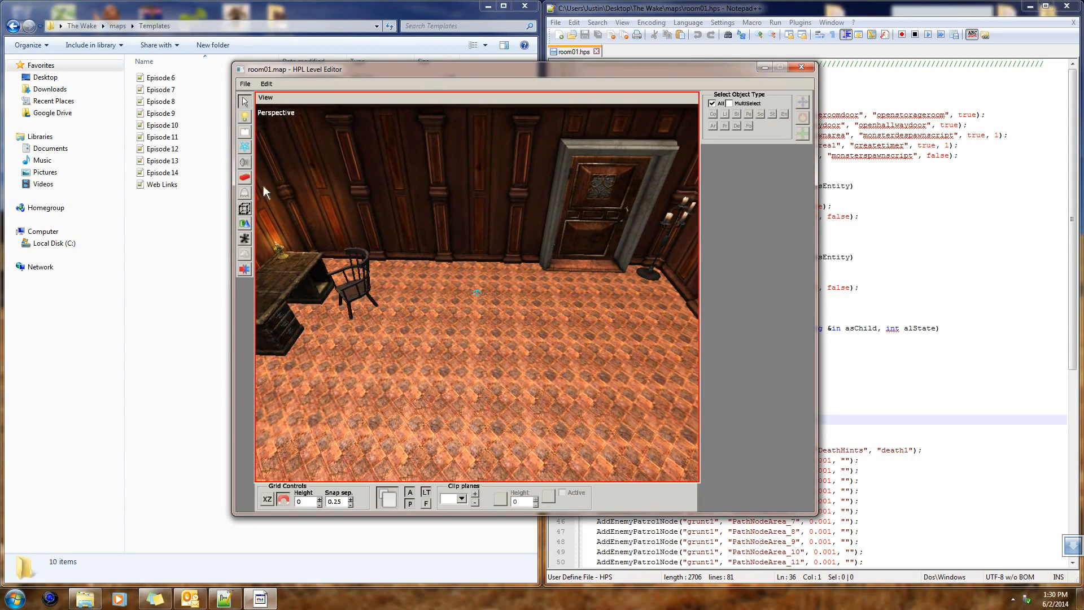
# - Preview the candle_floor and bridge_torch lamp entities, and list the special entity category
pyautogui.click(244, 193)
pyautogui.click(734, 161)
pyautogui.click(734, 146)
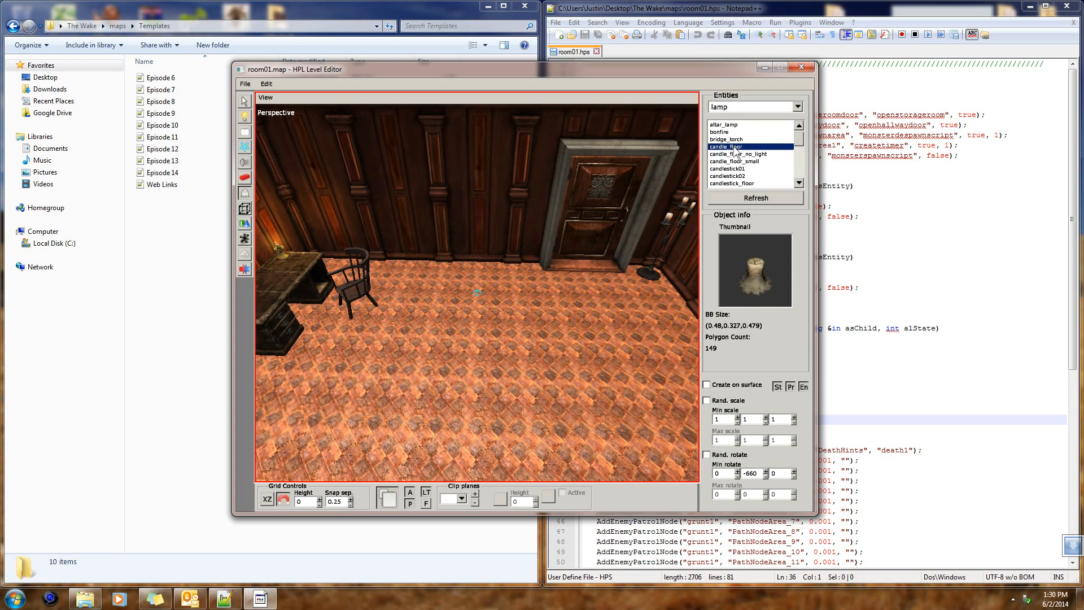
pyautogui.click(734, 140)
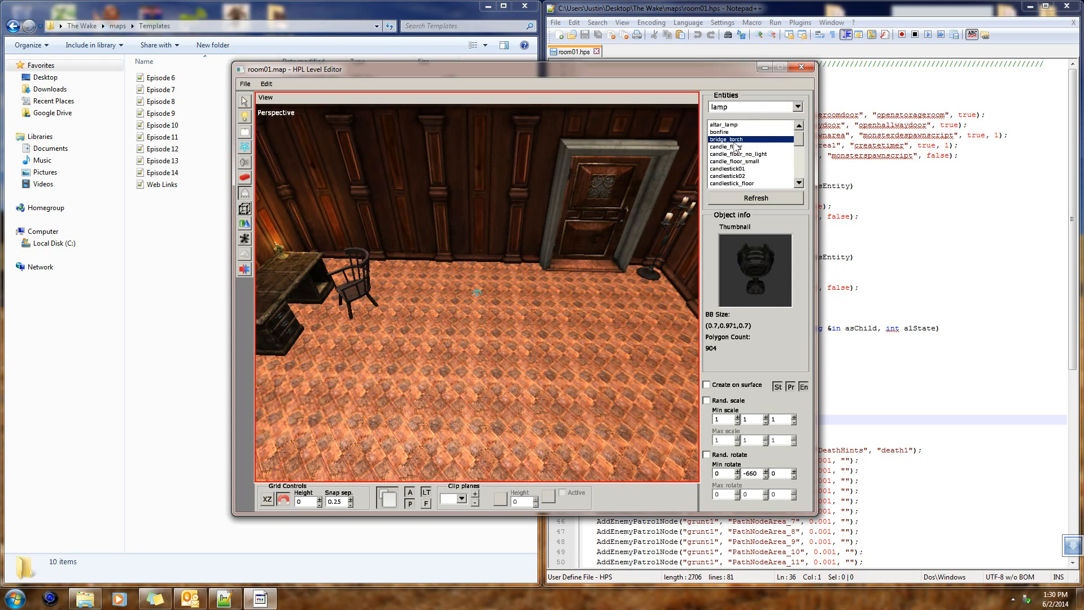
pyautogui.click(798, 107)
pyautogui.scroll(-2, 751, 192)
pyautogui.scroll(-2, 755, 200)
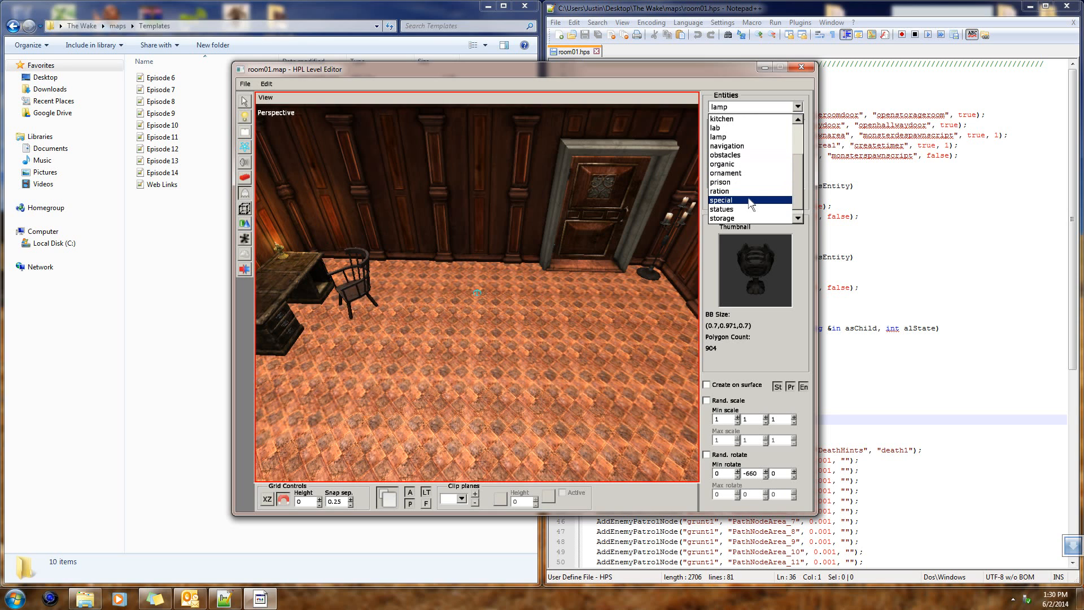
pyautogui.click(751, 201)
# - Look over the dark stone room and switch the entity category to item
pyautogui.moveTo(478, 279); pyautogui.dragTo(493, 381, button='middle')
pyautogui.scroll(-10, 498, 364)
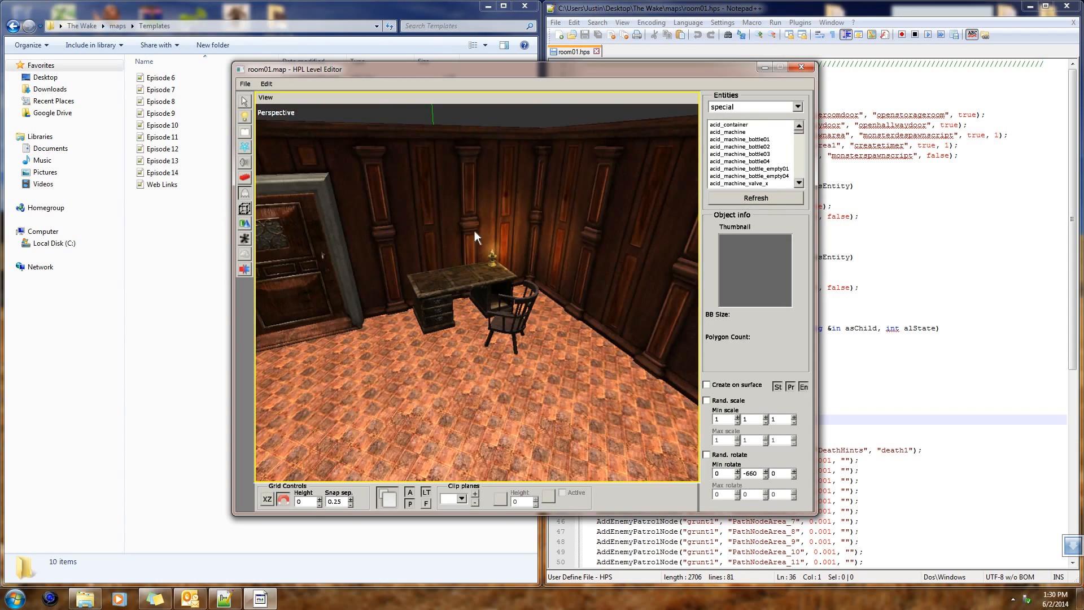
pyautogui.moveTo(491, 361); pyautogui.dragTo(394, 200, button='middle')
pyautogui.moveTo(555, 362); pyautogui.dragTo(596, 351, button='middle')
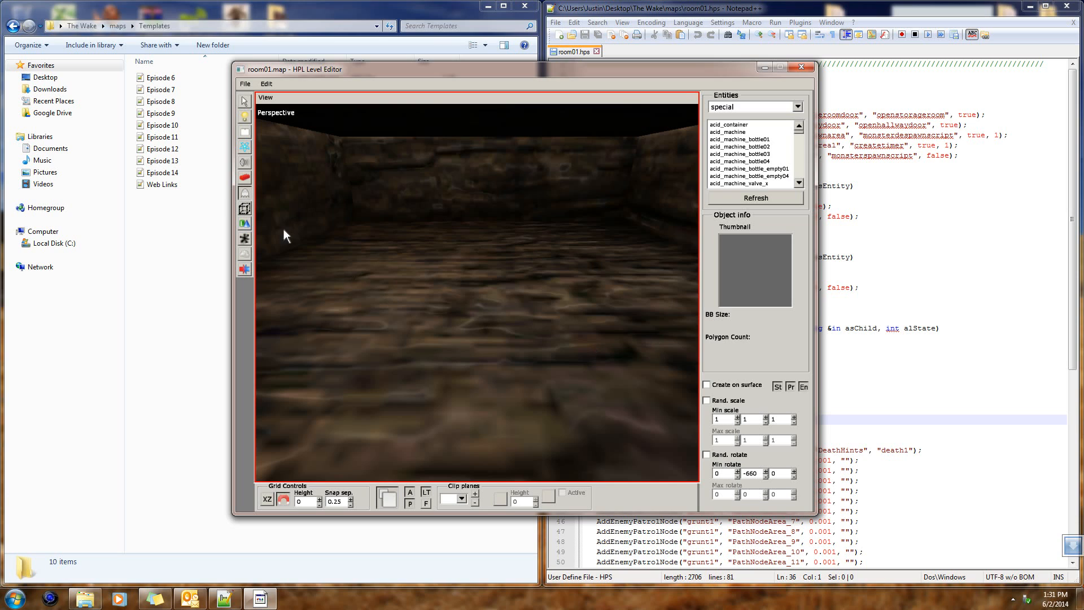
pyautogui.click(798, 108)
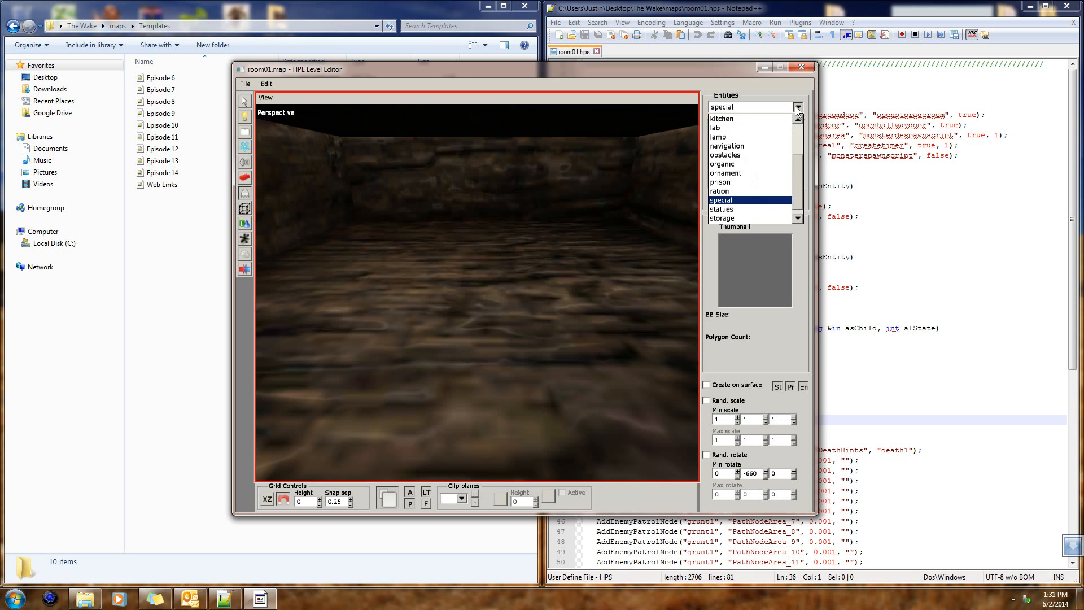
pyautogui.scroll(-1, 763, 208)
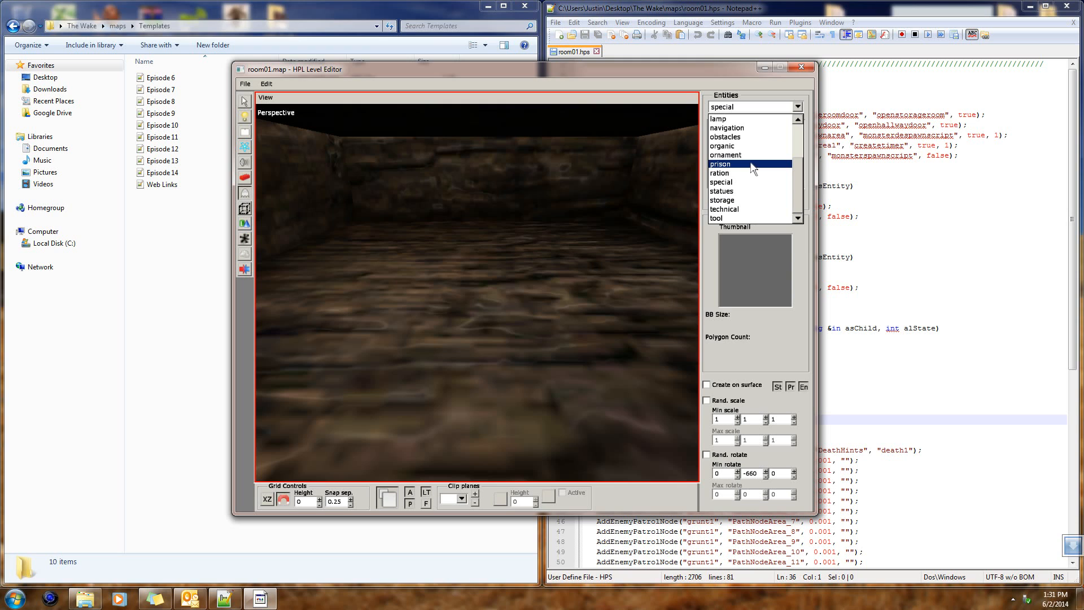
pyautogui.click(802, 165)
pyautogui.click(797, 108)
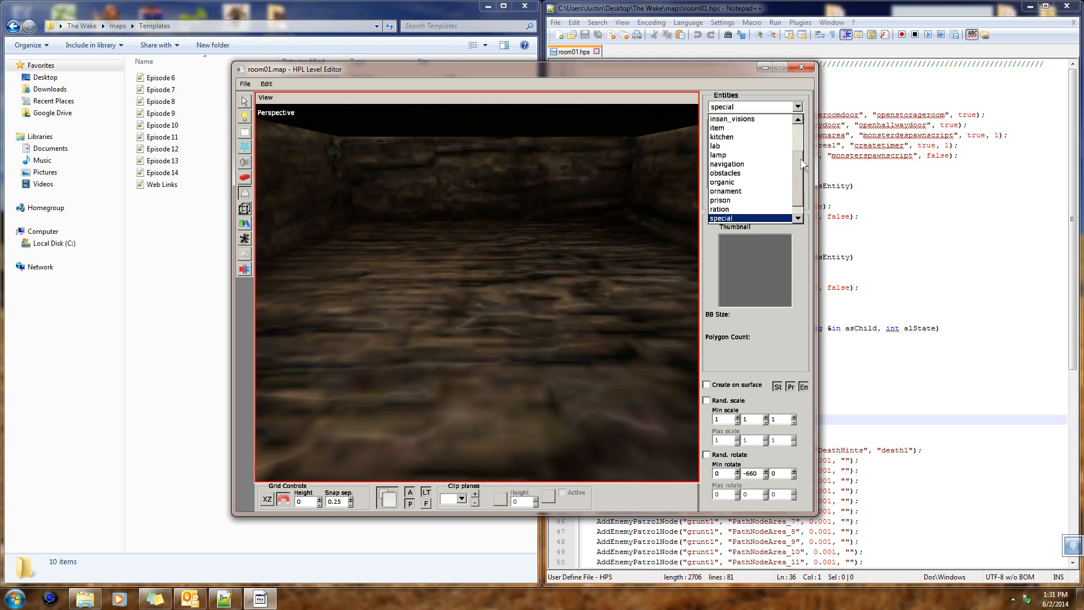
pyautogui.scroll(1, 746, 141)
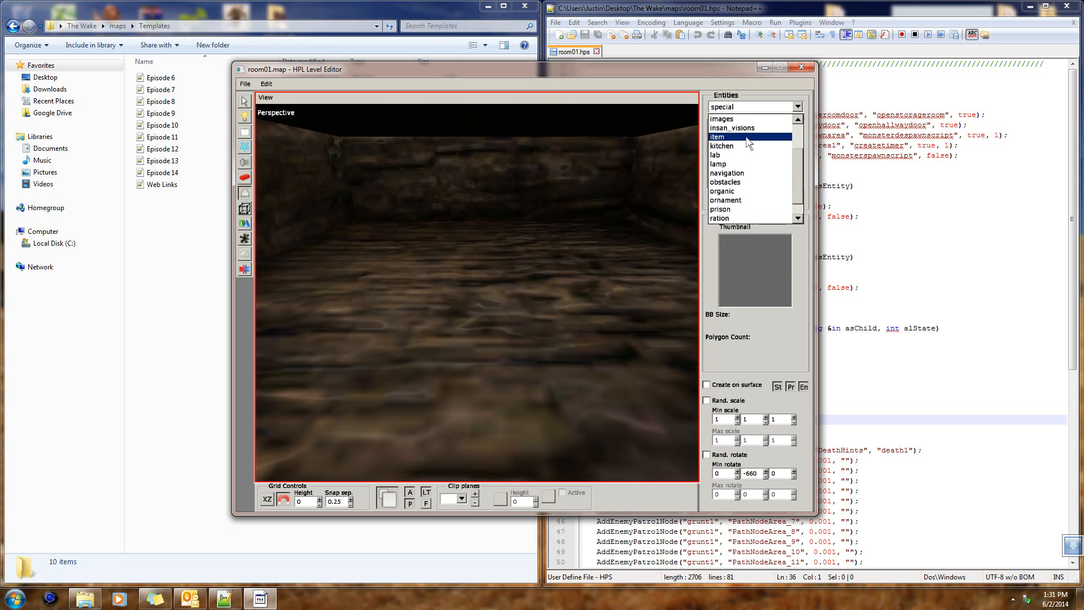
pyautogui.click(748, 137)
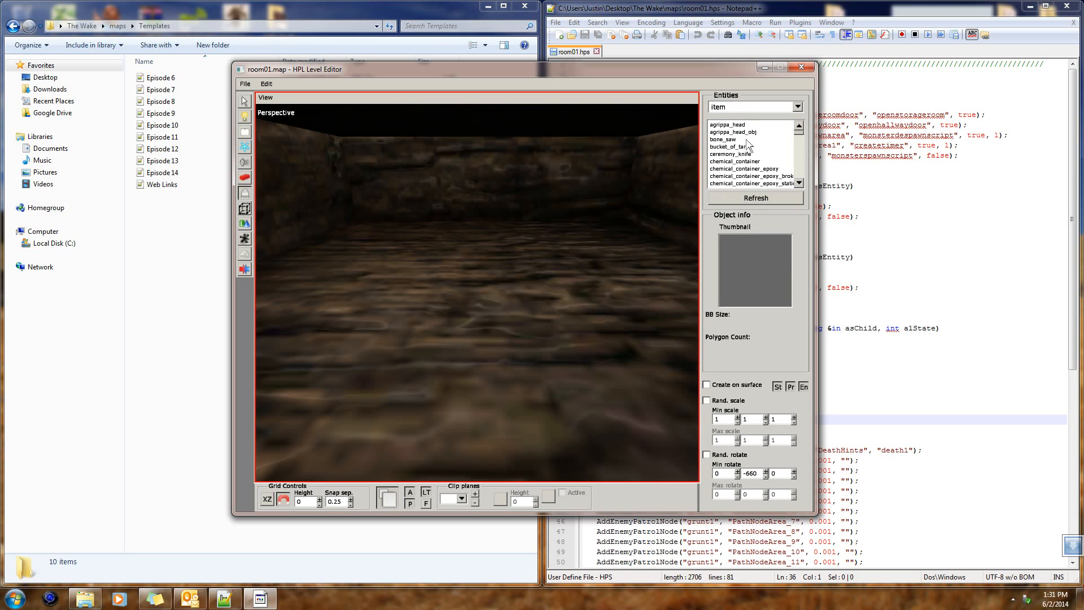
# - Place a tinderbox item on the floor of the dark drawer, with creation on surfaces enabled
pyautogui.moveTo(802, 134); pyautogui.dragTo(786, 176)
pyautogui.click(730, 132)
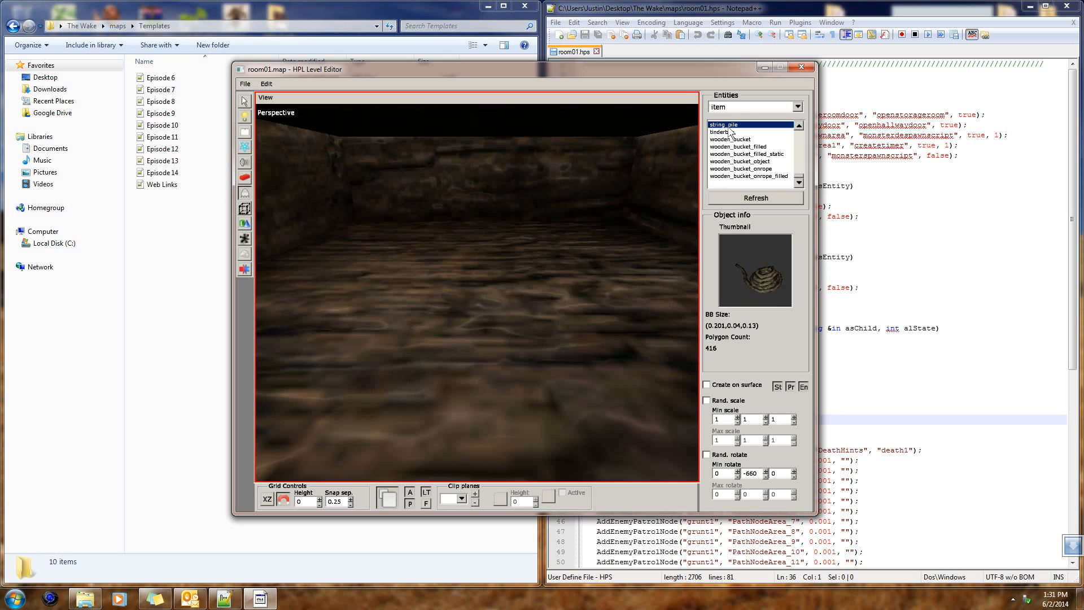
pyautogui.click(726, 388)
pyautogui.click(494, 280)
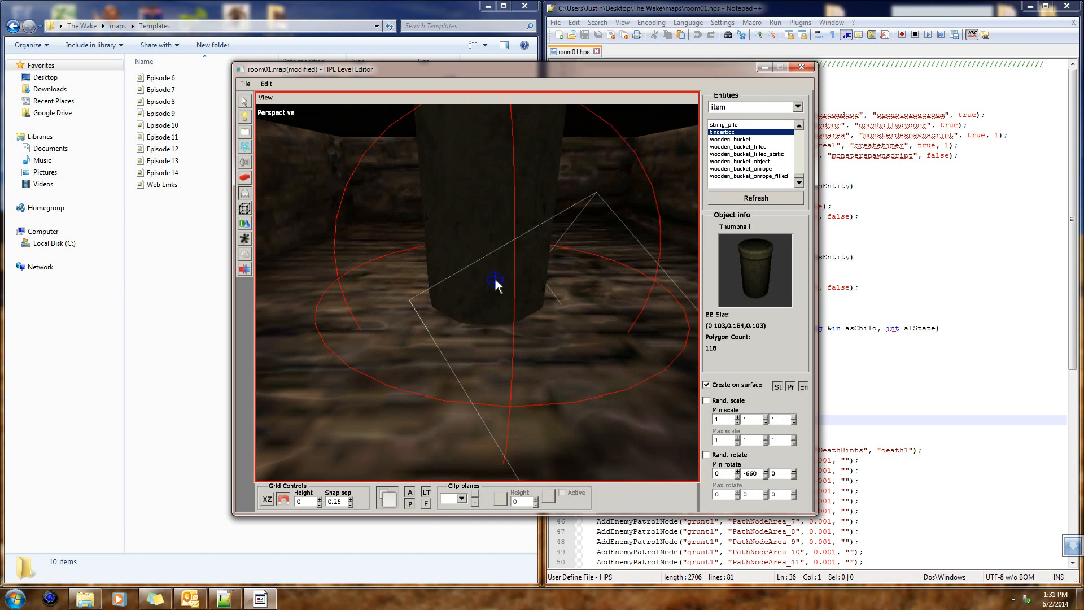
# - Tip the placed tinderbox onto its side, rotating it to about X -59, Y 13, Z -82
pyautogui.click(245, 101)
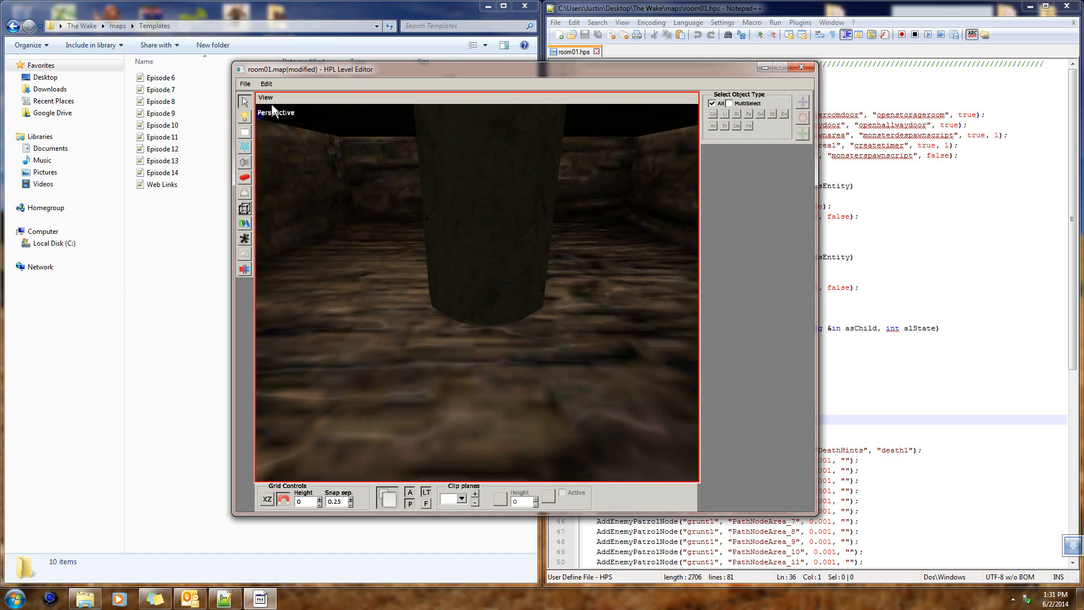
pyautogui.click(459, 164)
pyautogui.click(803, 117)
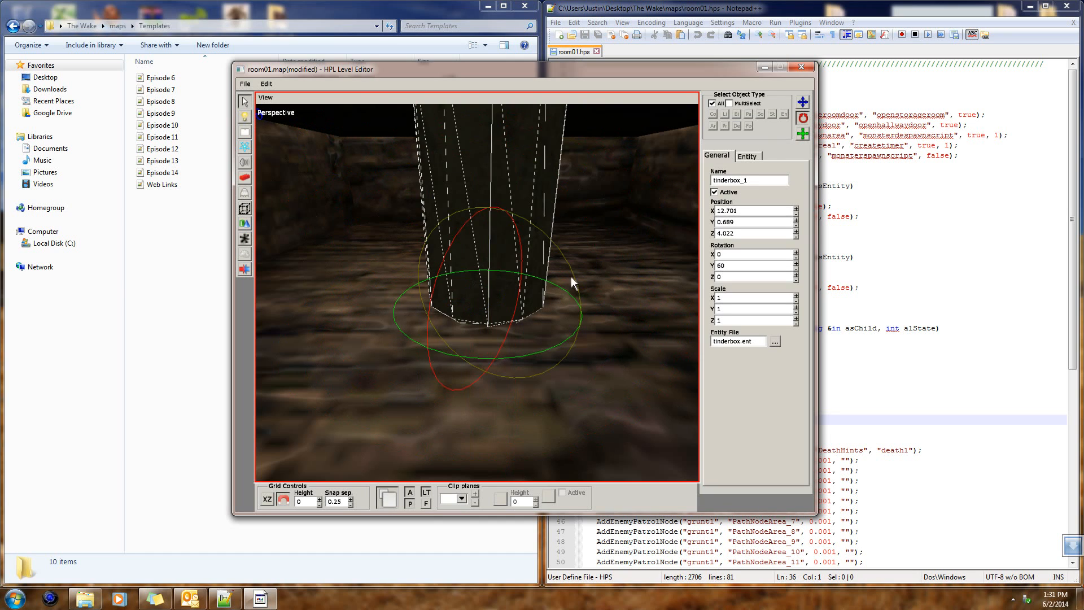
pyautogui.moveTo(568, 259); pyautogui.dragTo(651, 305)
# - Move the tinderbox to X 12.5, Y 0.75, Z 4 and straighten its rotation to X -60, Y 0, Z -90
pyautogui.press('t')
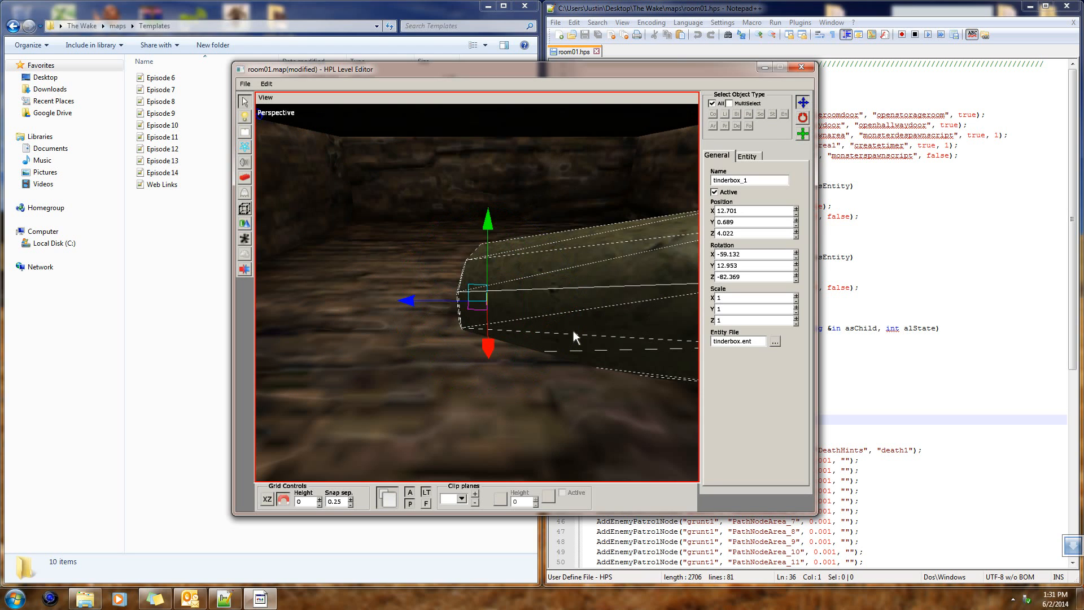
pyautogui.moveTo(436, 306); pyautogui.dragTo(389, 291)
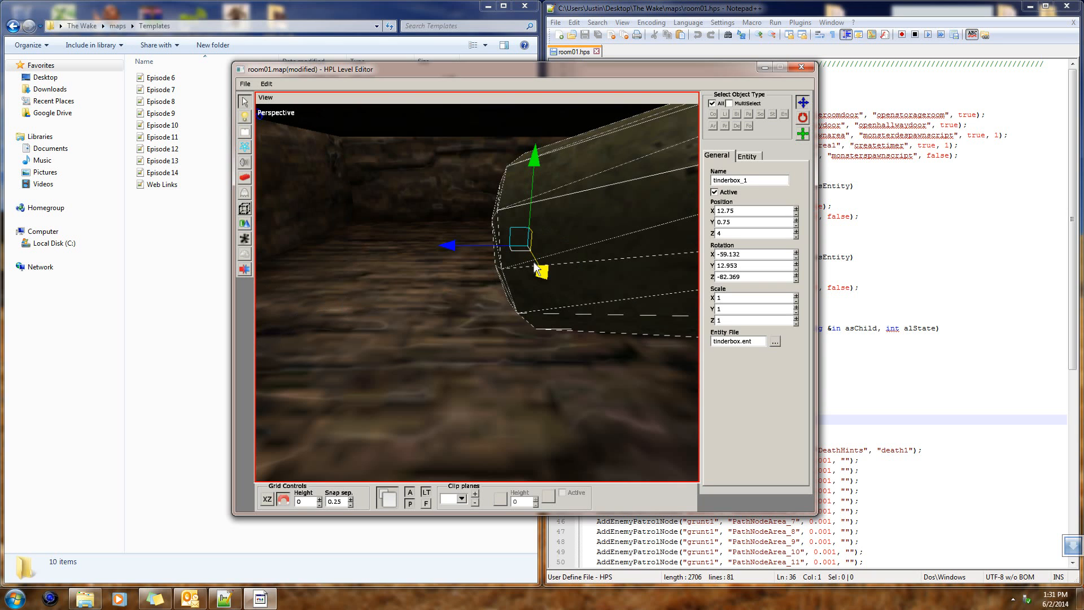
pyautogui.keyDown('alt'); pyautogui.moveTo(490, 195); pyautogui.dragTo(514, 289); pyautogui.keyUp('alt')
pyautogui.moveTo(581, 275); pyautogui.dragTo(453, 266)
pyautogui.click(803, 118)
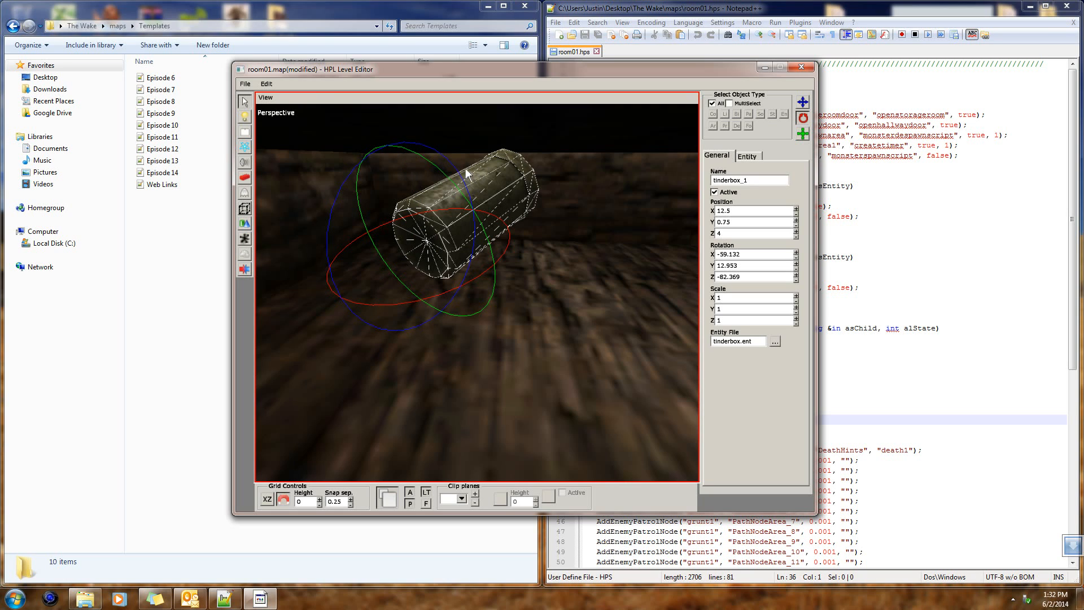
pyautogui.moveTo(465, 174); pyautogui.dragTo(435, 171, button='middle')
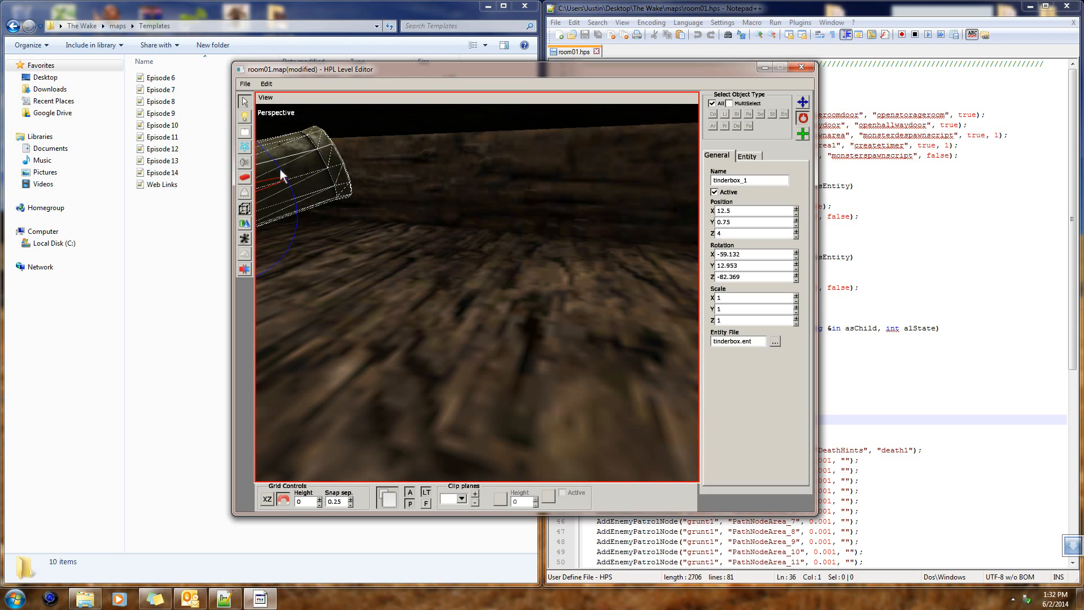
pyautogui.moveTo(296, 226); pyautogui.dragTo(296, 238)
pyautogui.moveTo(296, 240); pyautogui.dragTo(552, 320, button='middle')
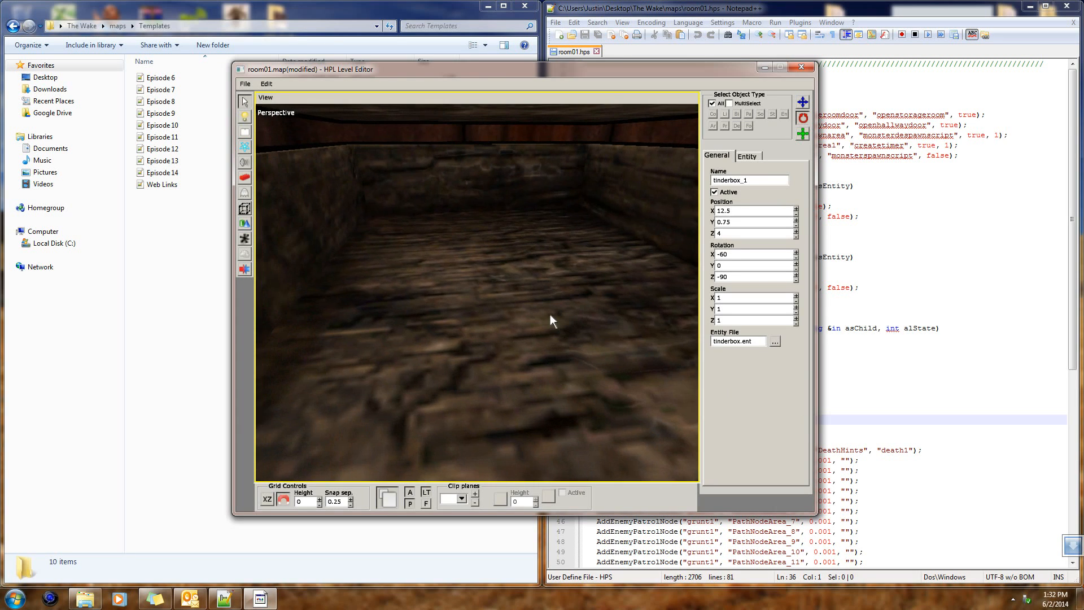
# - Place a potion_oil item on the floor of another dark drawer
pyautogui.click(245, 193)
pyautogui.scroll(5, 784, 154)
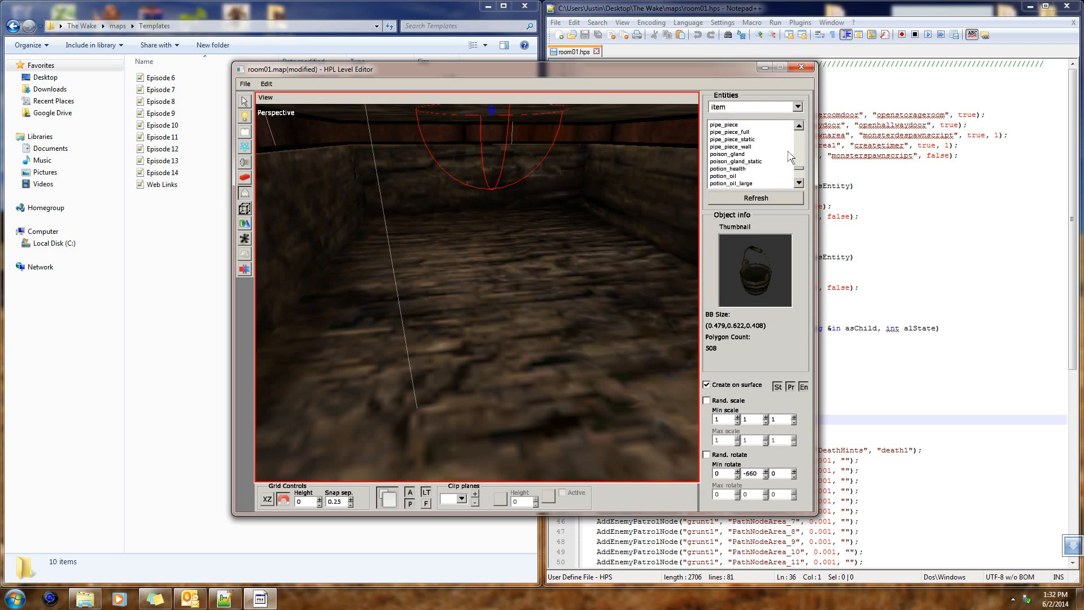
pyautogui.scroll(-3, 722, 161)
pyautogui.click(728, 139)
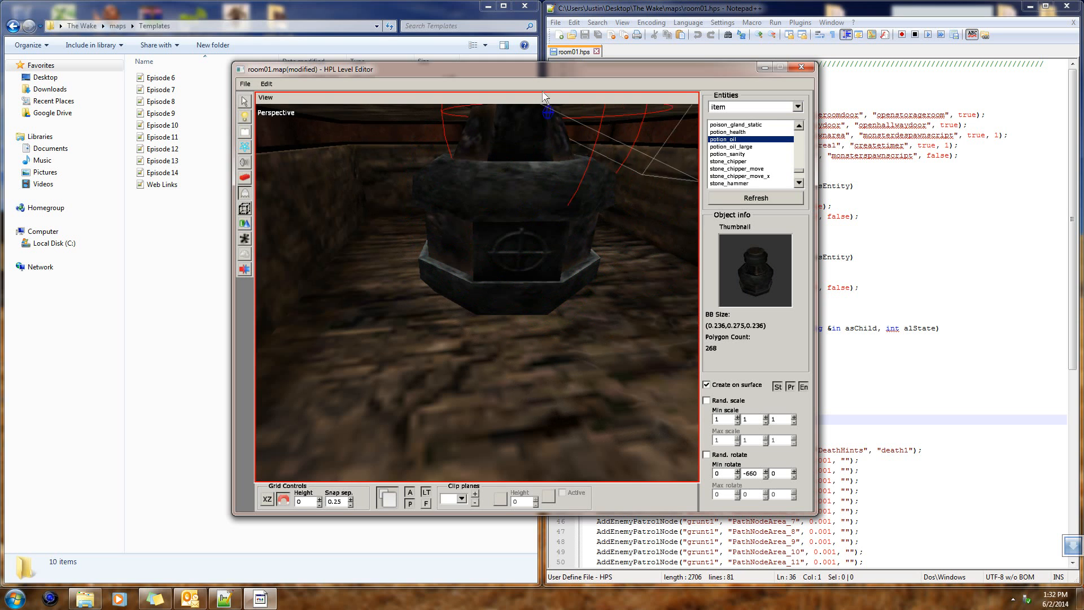
pyautogui.scroll(-3, 540, 195)
pyautogui.scroll(-5, 540, 195)
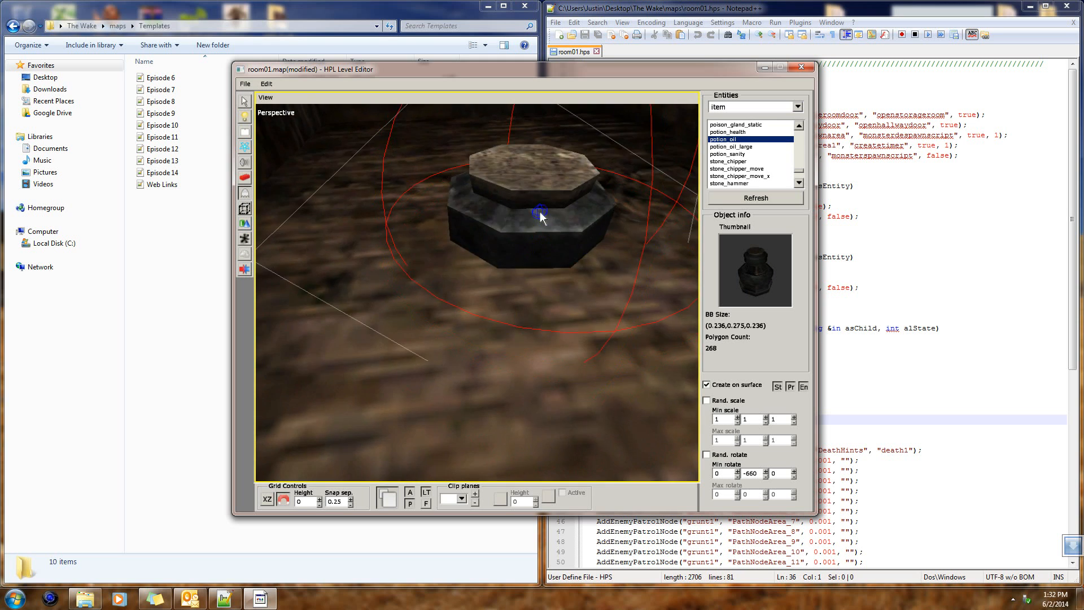
pyautogui.moveTo(532, 189); pyautogui.dragTo(448, 310, button='middle')
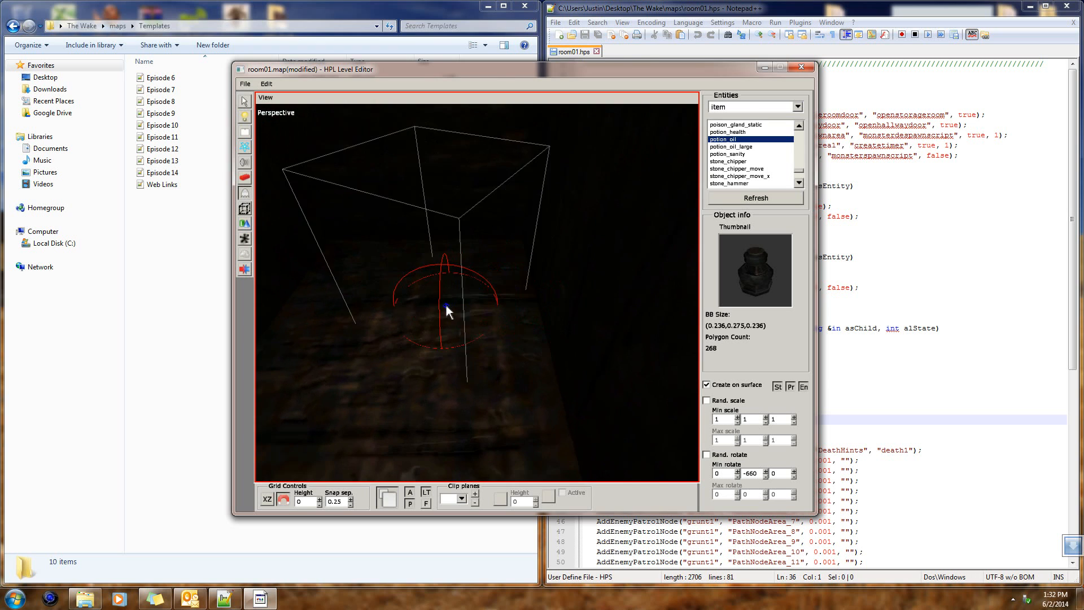
pyautogui.scroll(5, 448, 305)
# - Preview the potion_oil_large item and view the placed oil potion from closer up
pyautogui.click(758, 148)
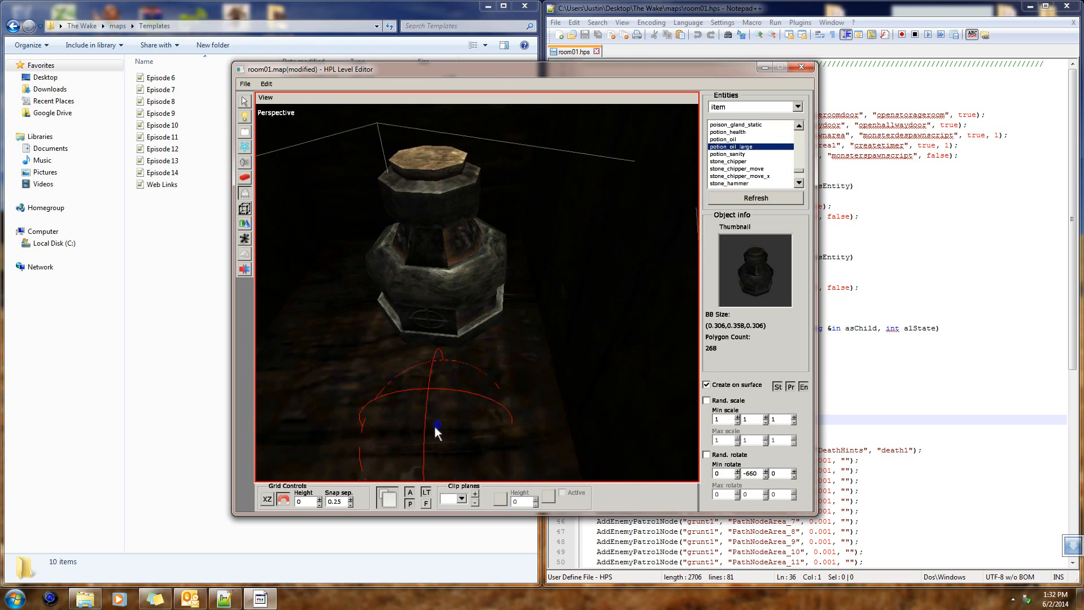
pyautogui.scroll(6, 435, 426)
pyautogui.scroll(-5, 492, 340)
pyautogui.moveTo(469, 290); pyautogui.dragTo(367, 266, button='middle')
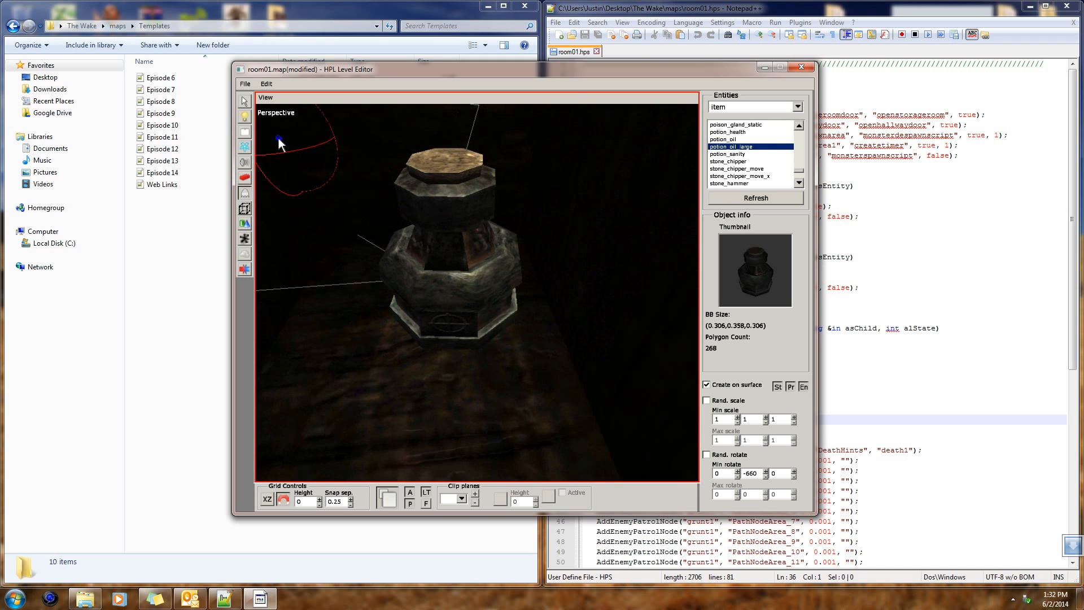
# - Move the placed oil potion to X 12.5, Y 0.25, Z 2.5
pyautogui.click(244, 103)
pyautogui.click(488, 313)
pyautogui.moveTo(487, 312); pyautogui.dragTo(546, 382, button='middle')
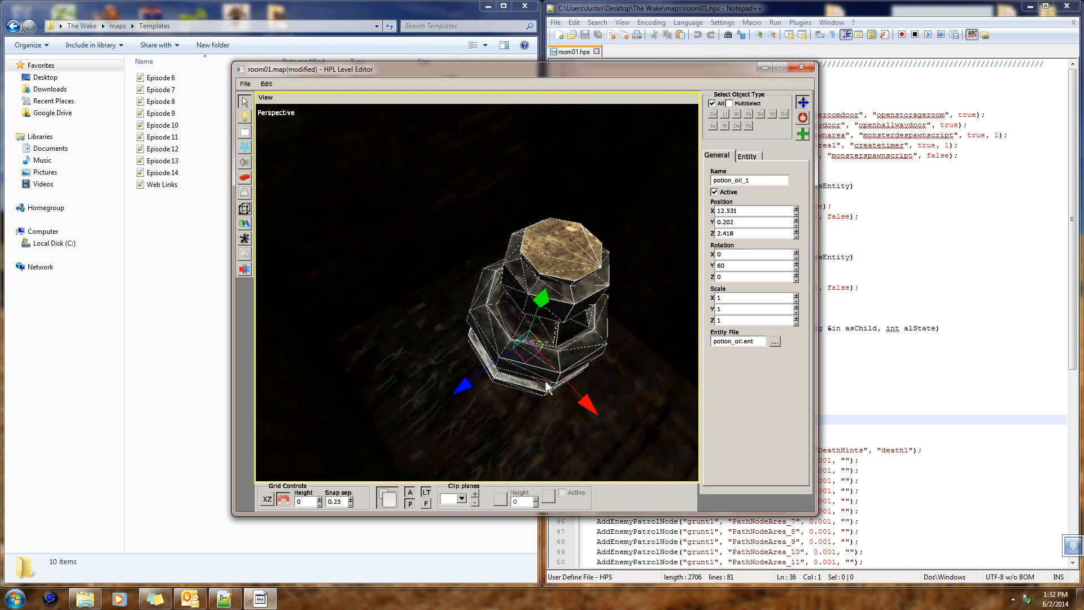
pyautogui.moveTo(581, 396); pyautogui.dragTo(540, 364)
pyautogui.moveTo(540, 363); pyautogui.dragTo(569, 339, button='middle')
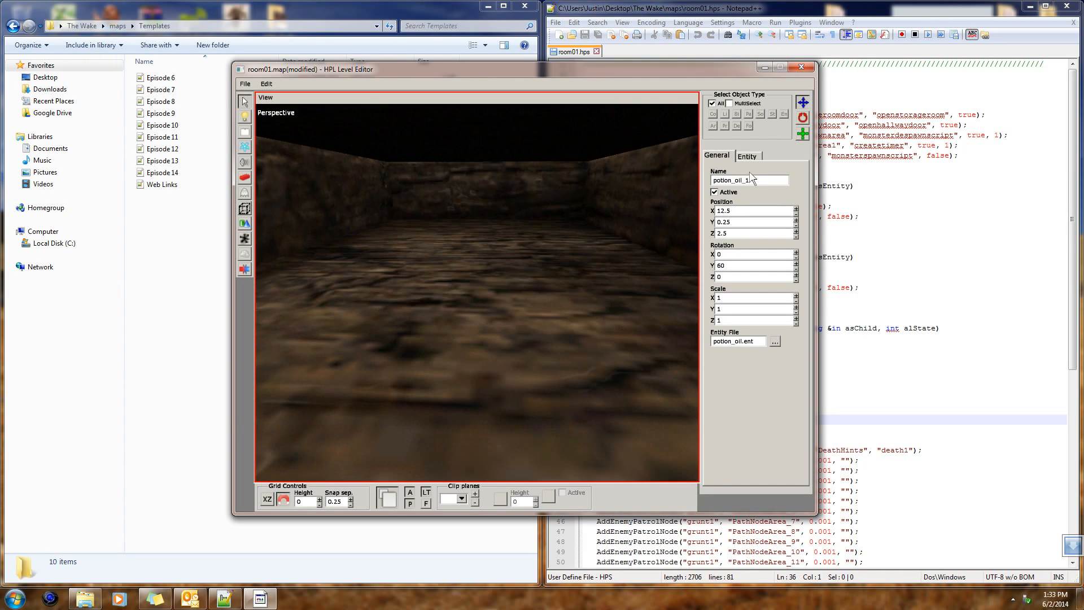
# - Place a potion_sanity item on the floor of the empty lower drawer
pyautogui.click(244, 178)
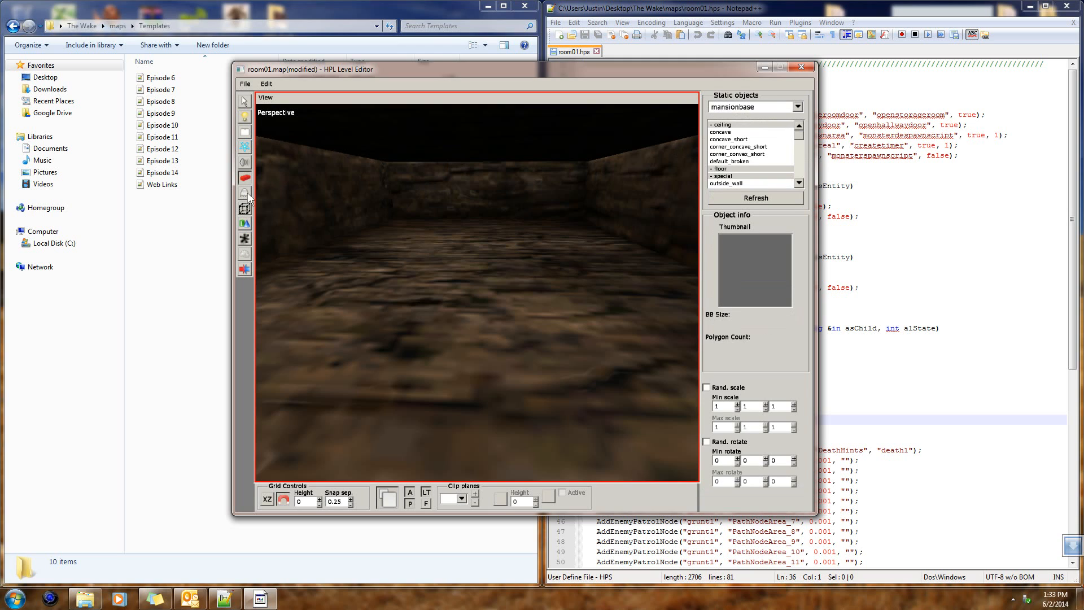
pyautogui.click(244, 193)
pyautogui.click(745, 147)
pyautogui.click(768, 140)
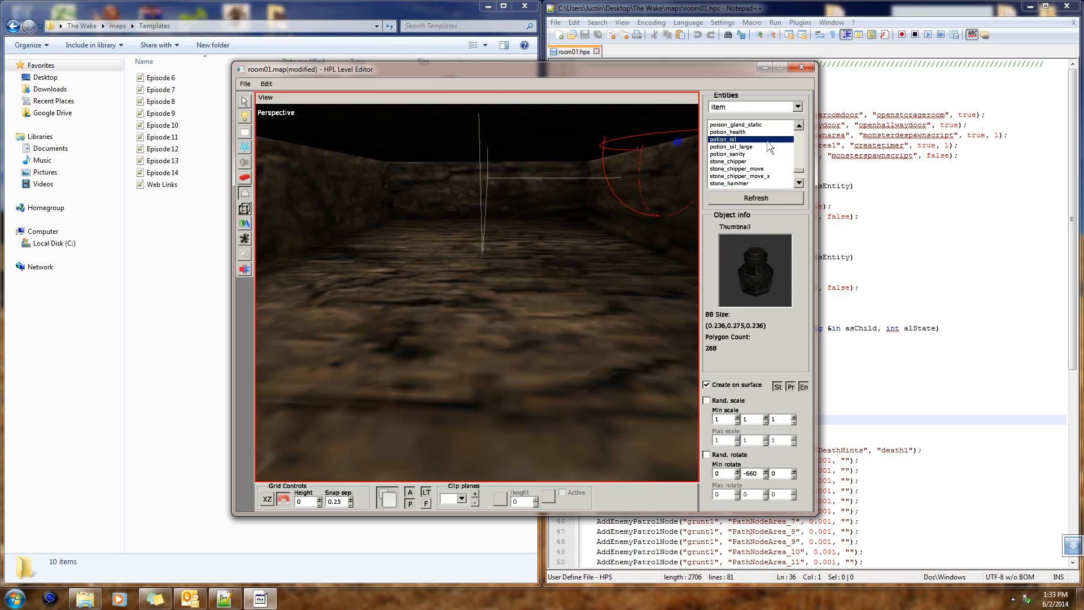
pyautogui.press('Up')
pyautogui.press('Down')
pyautogui.press('Down')
pyautogui.press('Down')
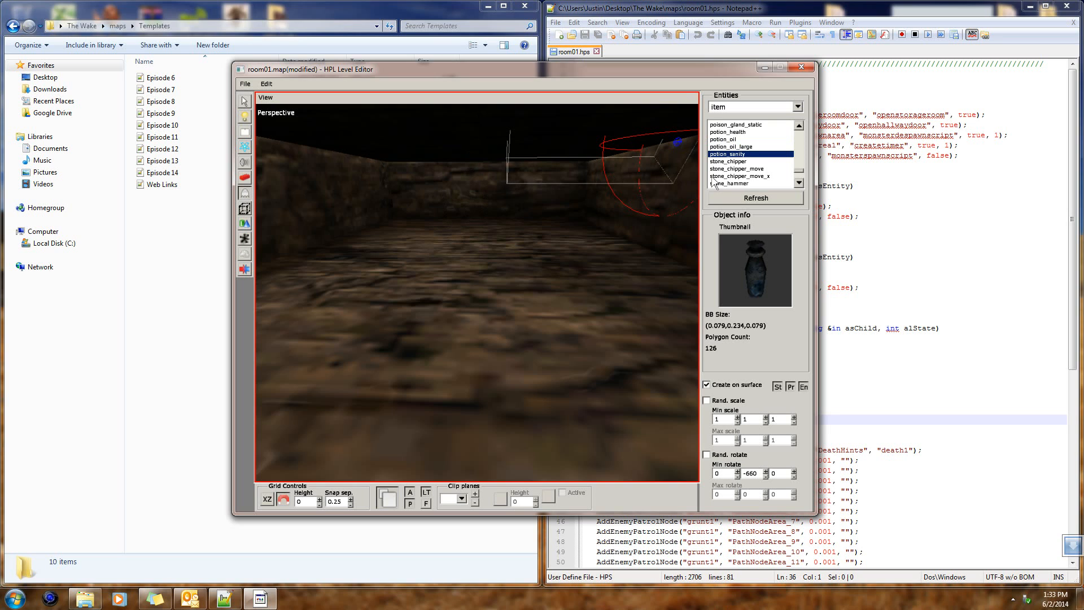
pyautogui.click(466, 269)
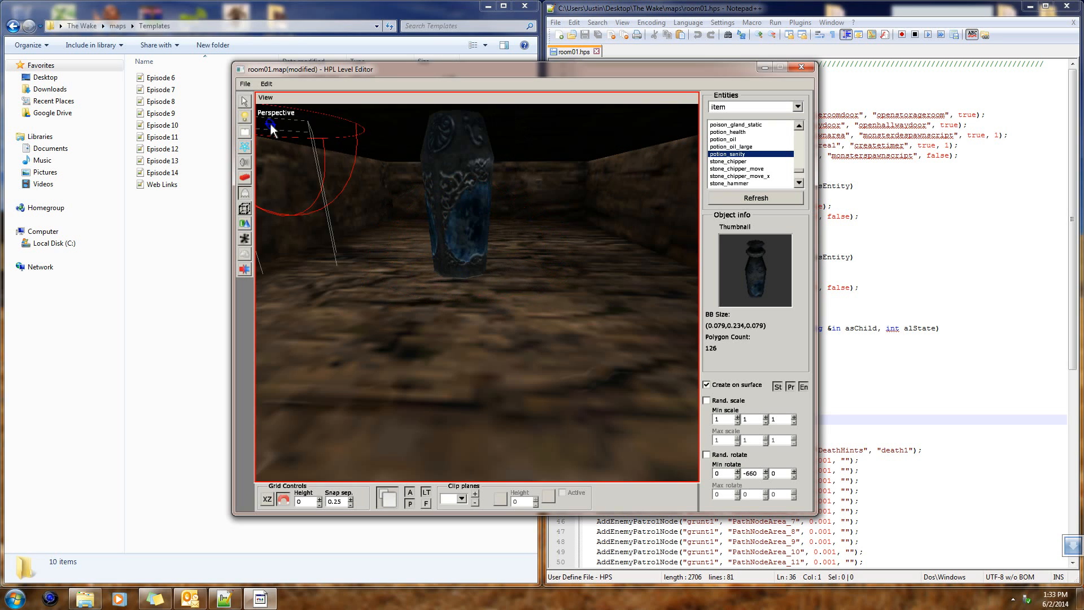
# - Lay the sanity potion on its side, rotating it to about X -59, Y 13, Z -82
pyautogui.click(245, 101)
pyautogui.click(486, 195)
pyautogui.click(803, 118)
pyautogui.moveTo(530, 218); pyautogui.dragTo(601, 264)
pyautogui.click(804, 102)
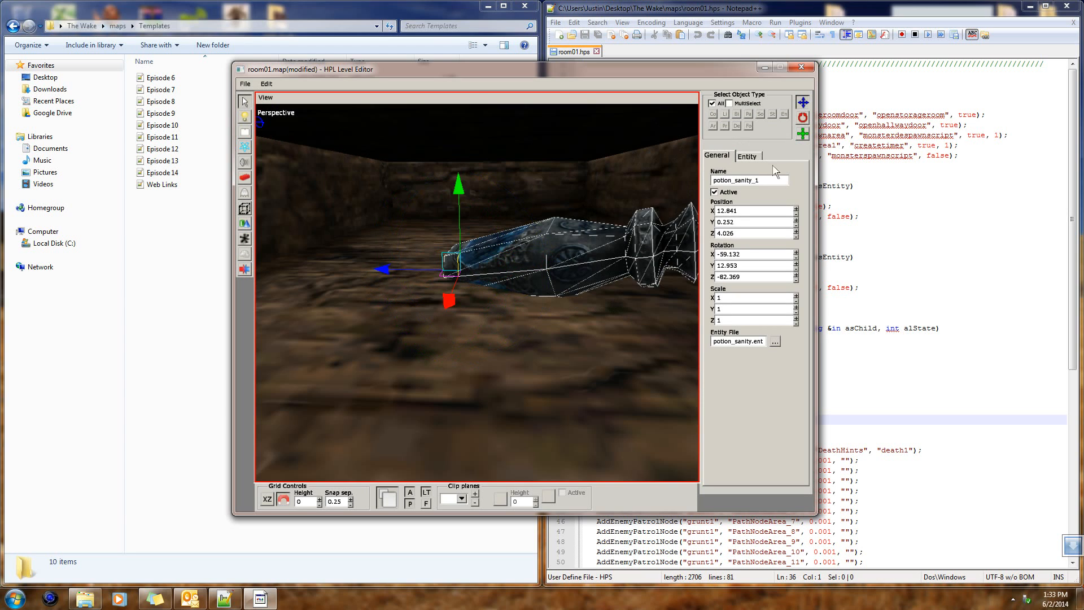
# - Move the sanity potion to X 12.75, Y 0.25, Z 4 inside the drawer
pyautogui.click(474, 195)
pyautogui.click(539, 272)
pyautogui.moveTo(464, 202); pyautogui.dragTo(462, 195)
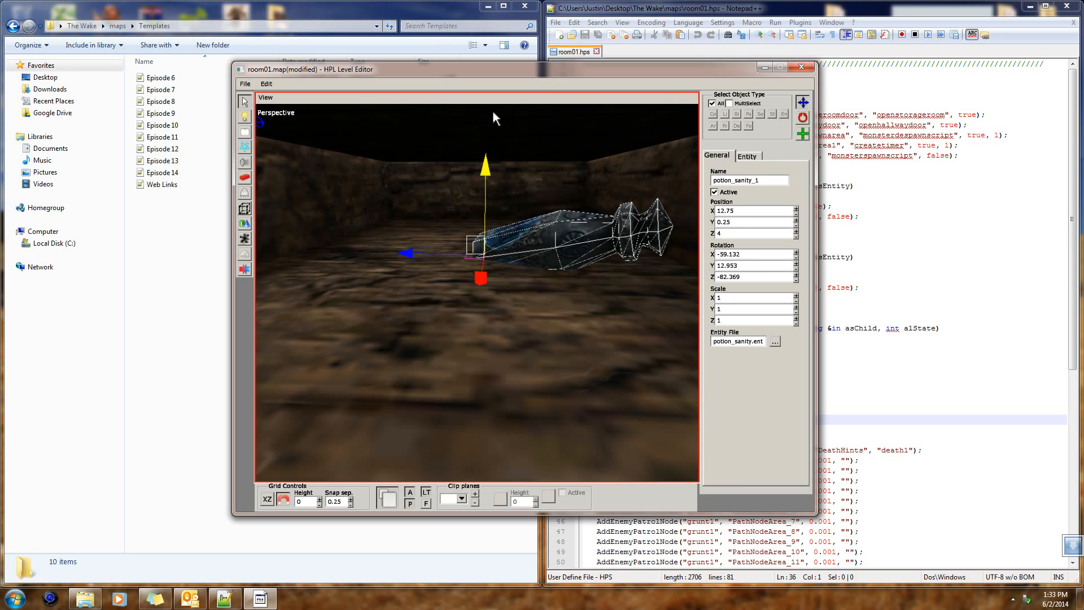
pyautogui.keyDown('alt'); pyautogui.moveTo(544, 253); pyautogui.dragTo(545, 281); pyautogui.keyUp('alt')
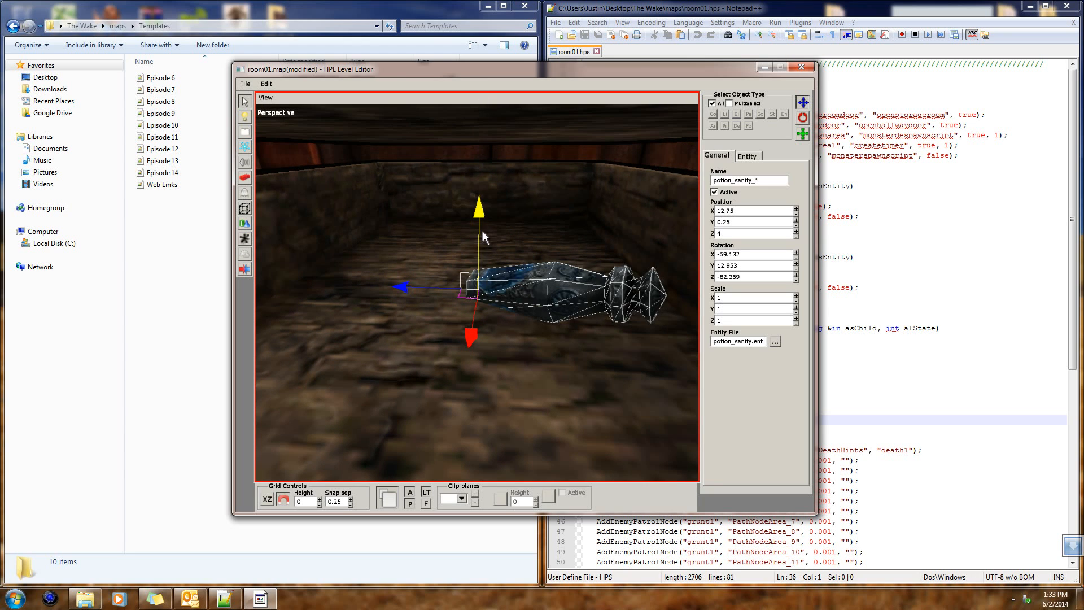
pyautogui.keyDown('alt'); pyautogui.moveTo(482, 226); pyautogui.dragTo(565, 321); pyautogui.keyUp('alt')
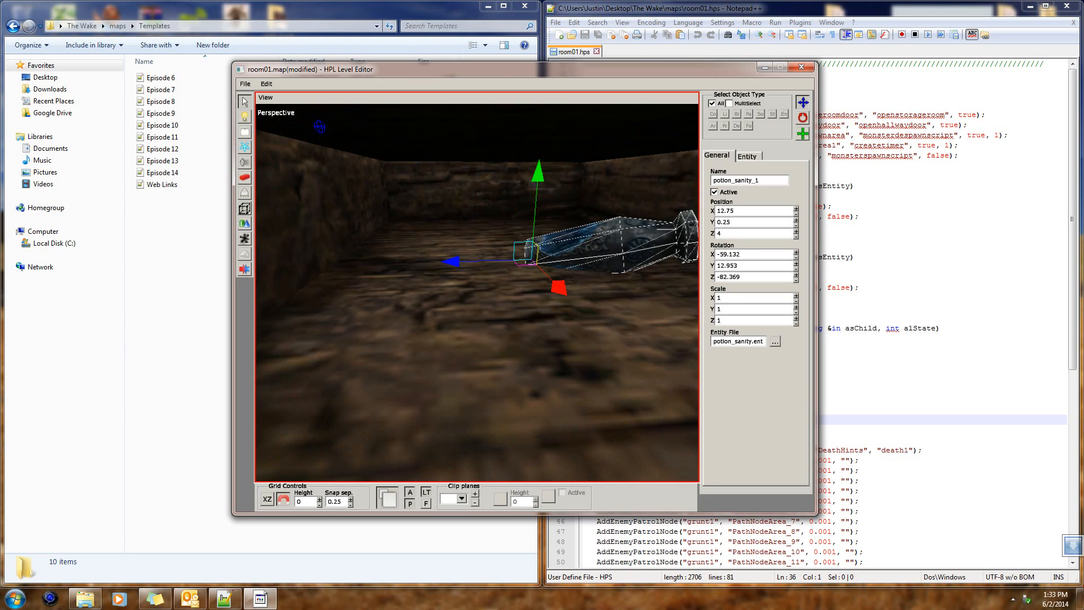
# - Cycle the grid planes back to XZ and turn off grid snapping
pyautogui.click(275, 500)
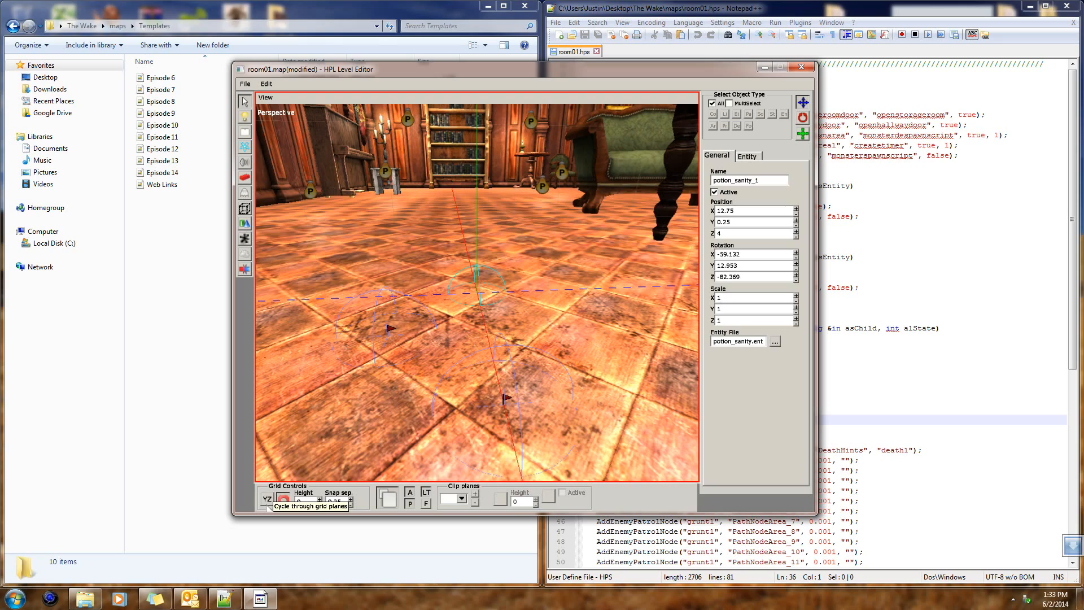
pyautogui.keyDown('alt'); pyautogui.moveTo(533, 347); pyautogui.dragTo(387, 325); pyautogui.keyUp('alt')
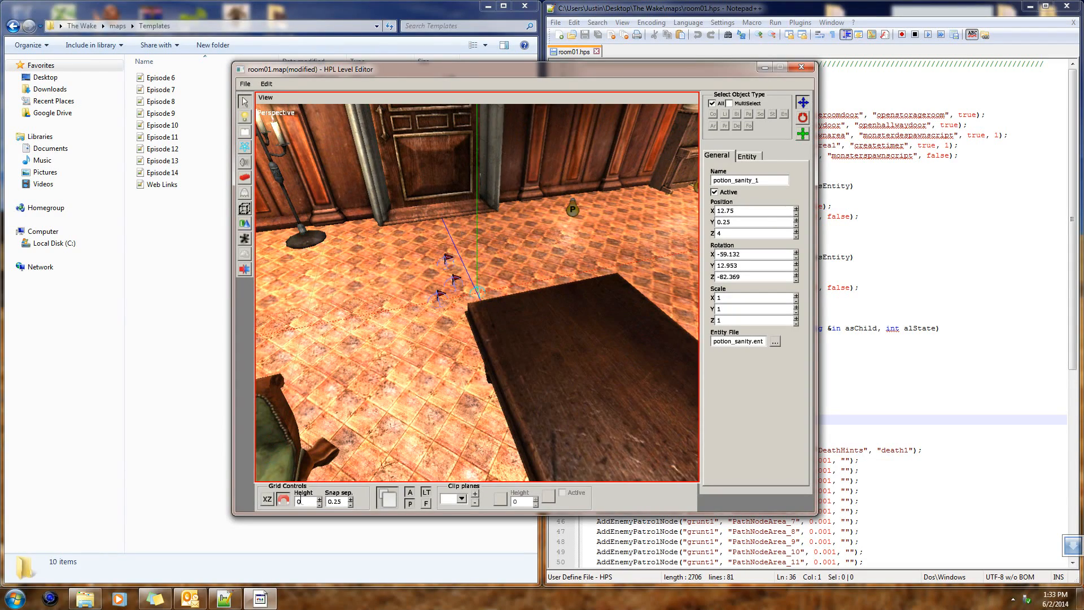
pyautogui.keyDown('alt'); pyautogui.moveTo(410, 407); pyautogui.dragTo(286, 502); pyautogui.keyUp('alt')
pyautogui.keyDown('alt'); pyautogui.moveTo(397, 440); pyautogui.dragTo(351, 464); pyautogui.keyUp('alt')
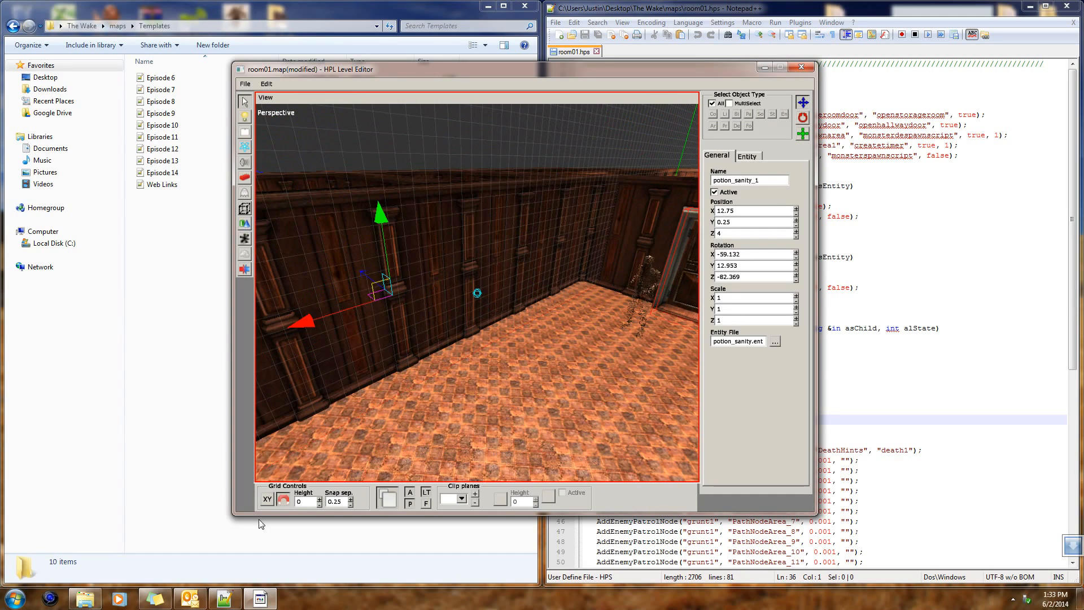
pyautogui.click(267, 500)
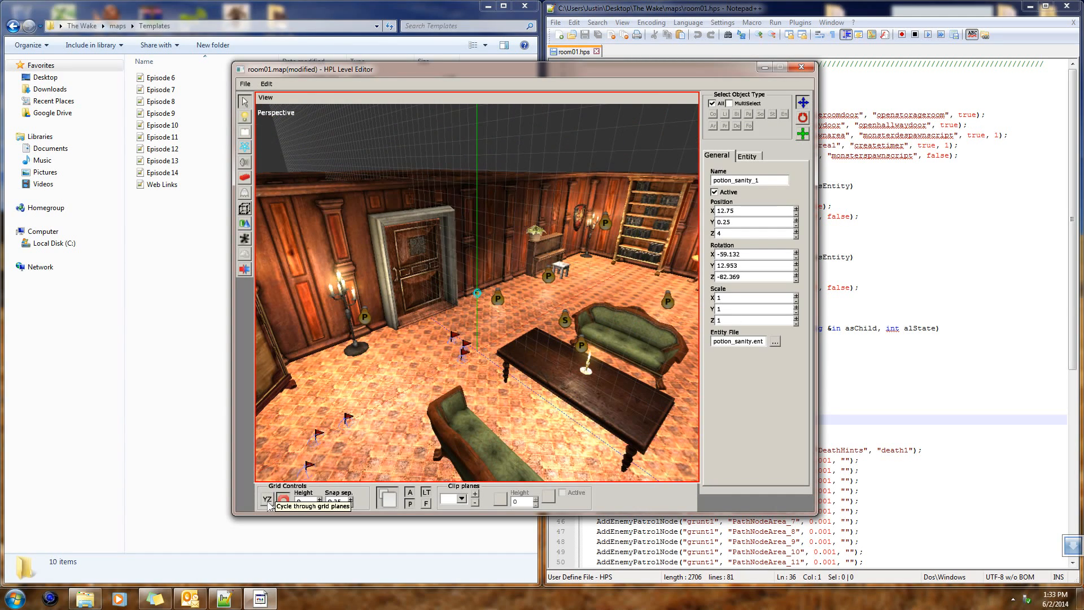
pyautogui.click(267, 500)
pyautogui.keyDown('alt'); pyautogui.moveTo(452, 395); pyautogui.dragTo(469, 456); pyautogui.keyUp('alt')
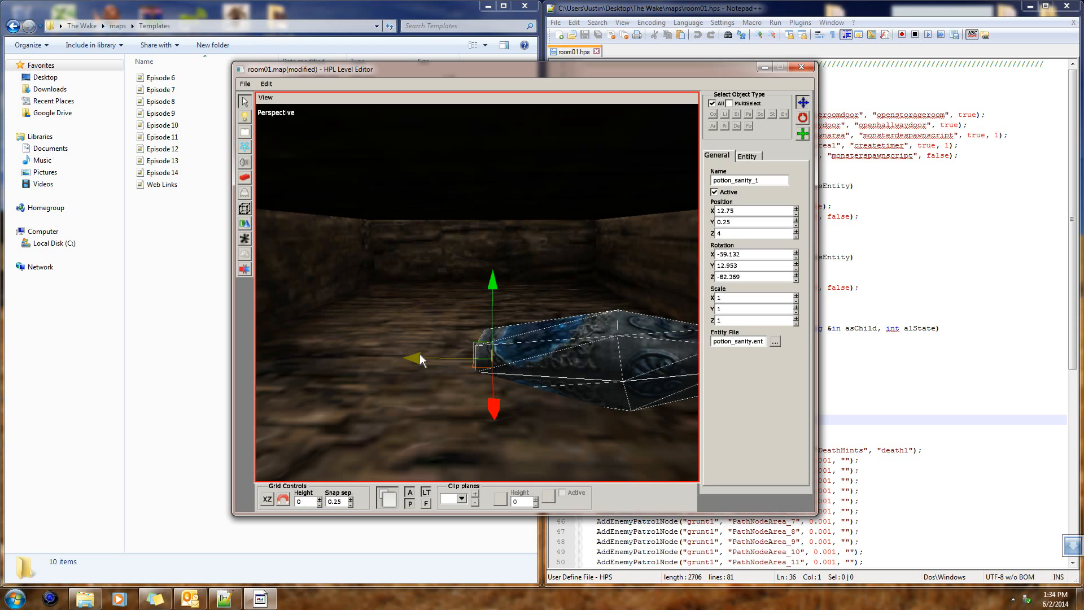
# - Nudge the sanity potion to Y 0.305, Z 4.117 and rotate it to about X -60, Y 5, Z -87
pyautogui.moveTo(419, 354); pyautogui.dragTo(308, 343)
pyautogui.moveTo(378, 297); pyautogui.dragTo(376, 244)
pyautogui.click(804, 118)
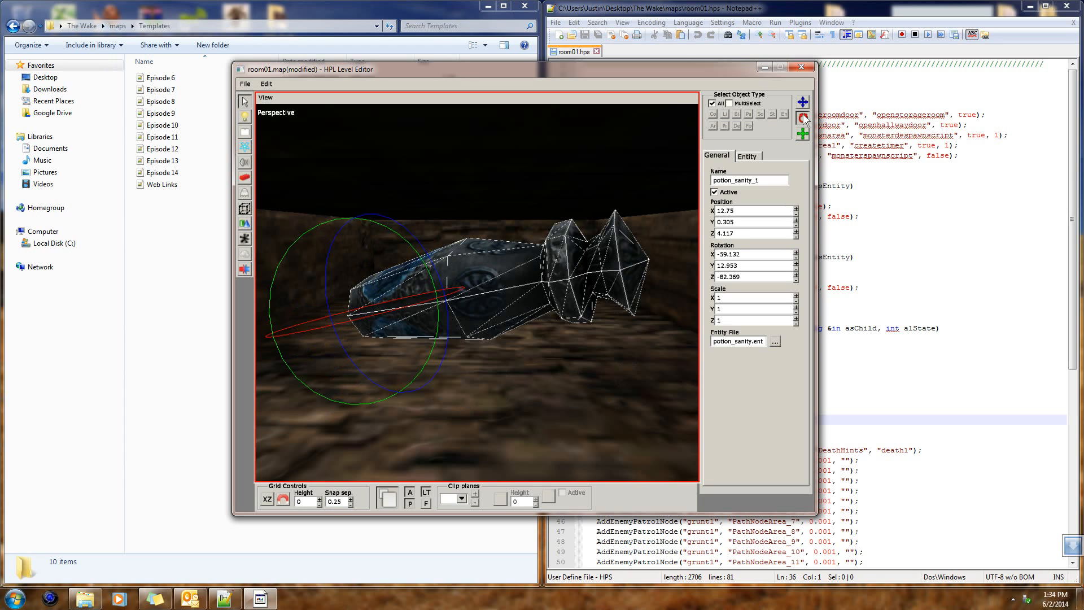
pyautogui.moveTo(438, 257); pyautogui.dragTo(553, 364)
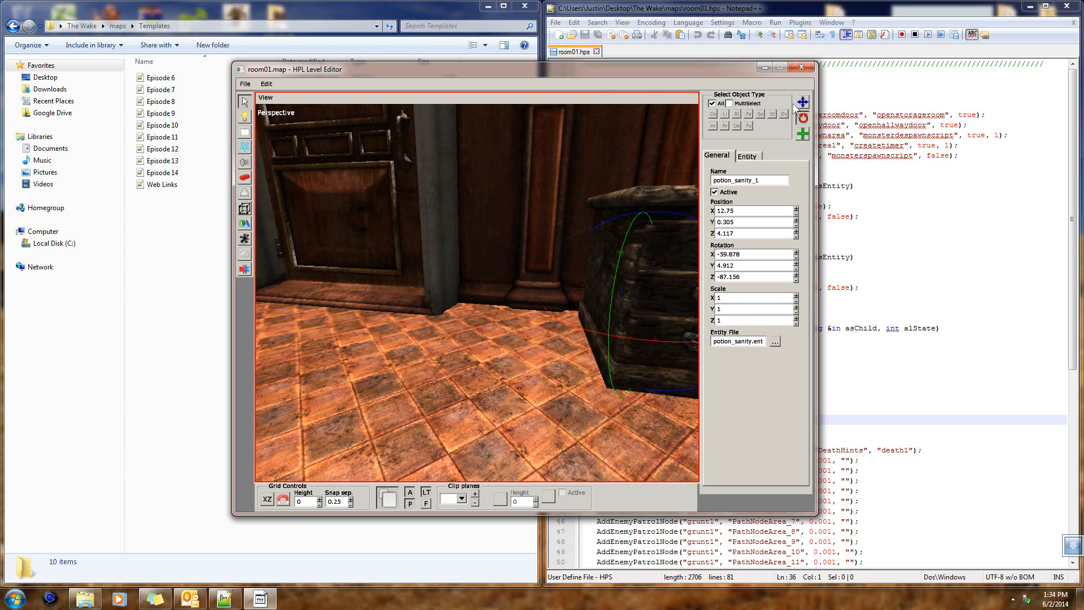
# - Place a potion_oil item on the floor hidden underneath the bed
pyautogui.click(458, 390)
pyautogui.keyDown('alt'); pyautogui.moveTo(458, 391); pyautogui.dragTo(558, 297); pyautogui.keyUp('alt')
pyautogui.scroll(-3, 558, 296)
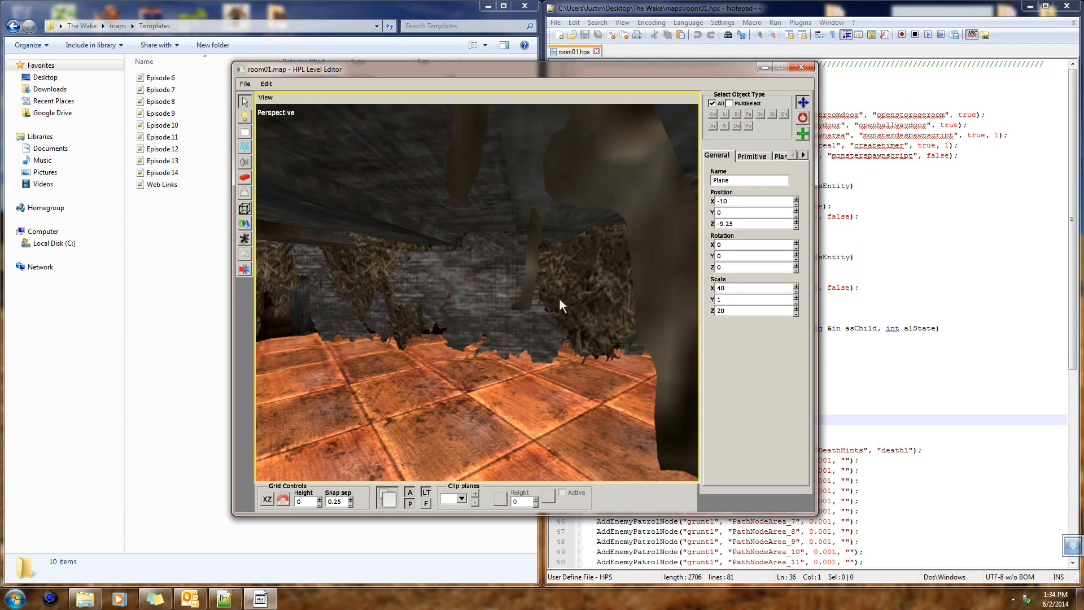
pyautogui.keyDown('alt'); pyautogui.moveTo(484, 391); pyautogui.dragTo(477, 391); pyautogui.keyUp('alt')
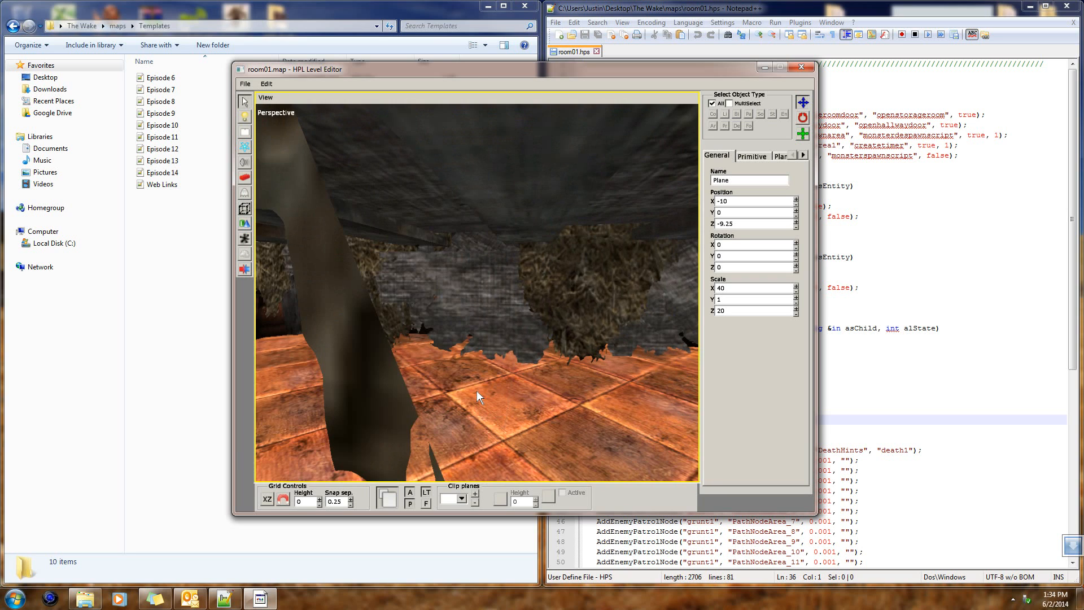
pyautogui.scroll(2, 476, 391)
pyautogui.click(246, 207)
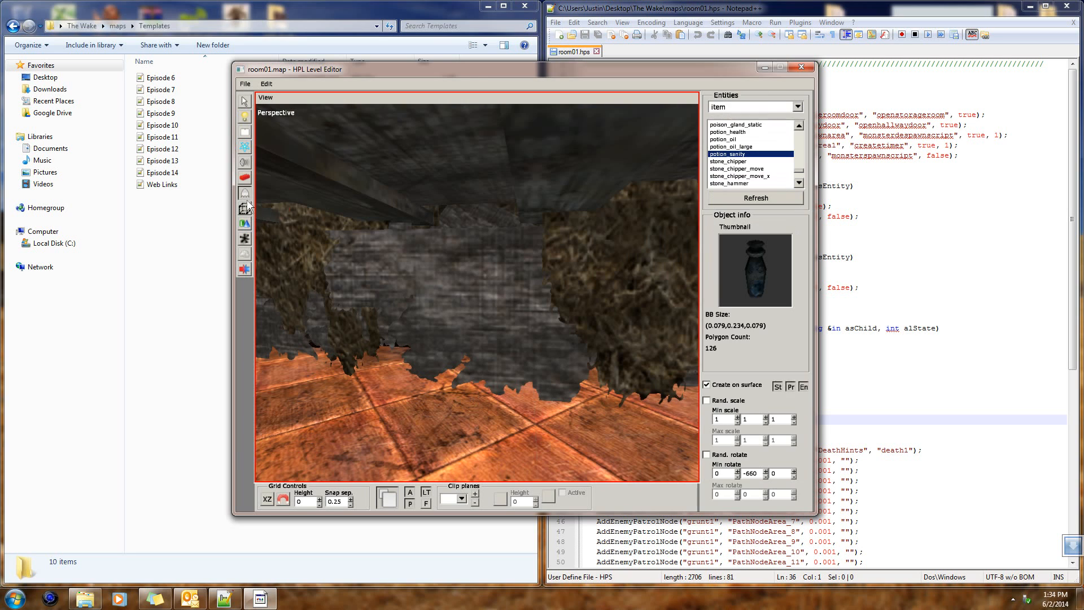
pyautogui.click(757, 141)
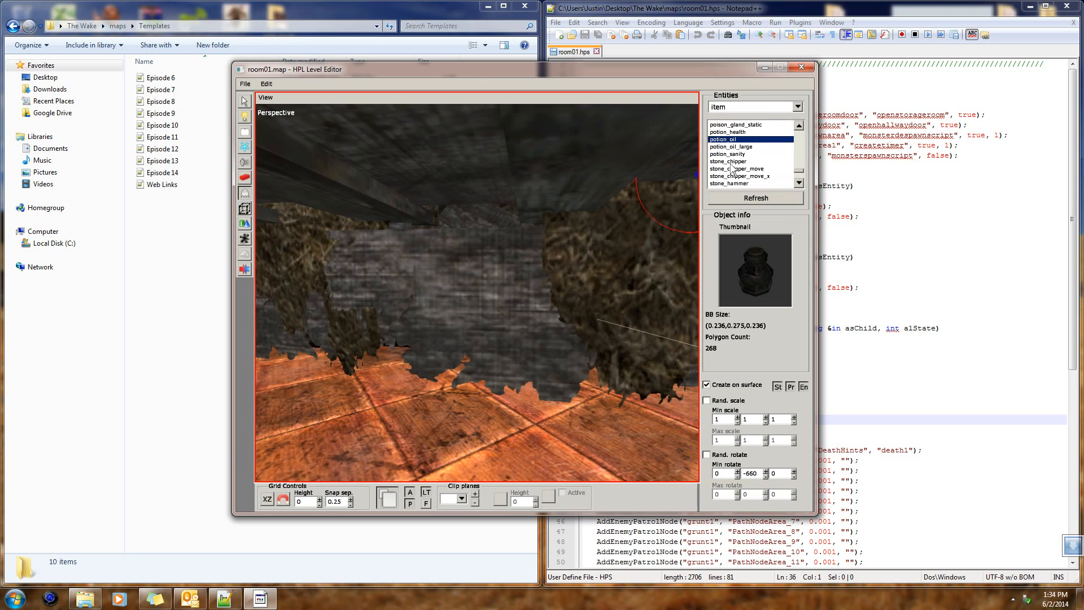
pyautogui.click(412, 450)
pyautogui.keyDown('alt'); pyautogui.moveTo(412, 450); pyautogui.dragTo(367, 167, button='middle'); pyautogui.keyUp('alt')
pyautogui.scroll(-3, 527, 404)
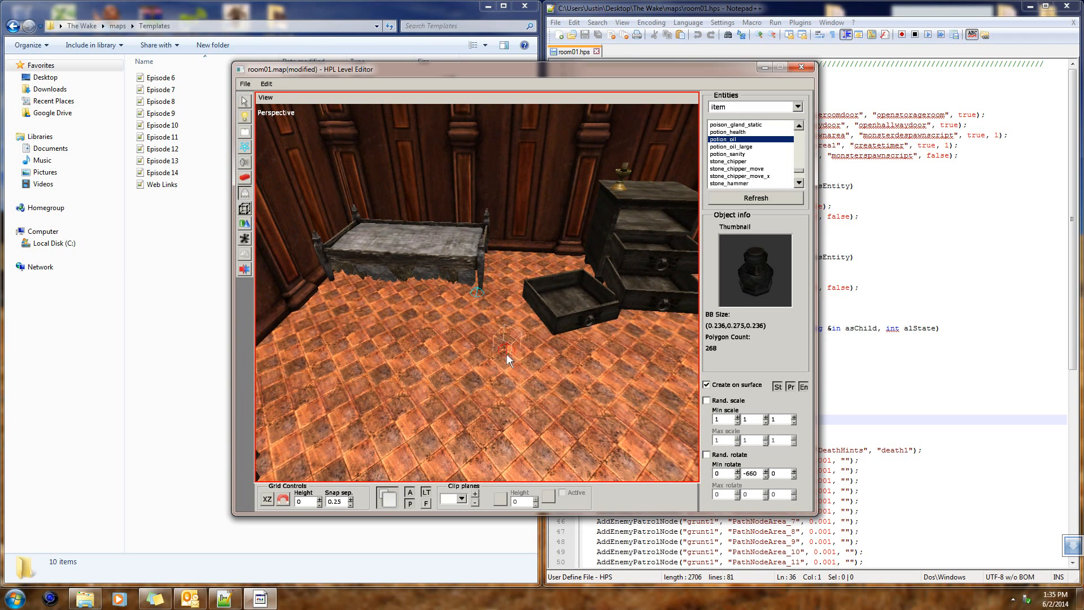
# - Duplicate a shelf_no_back shelf from the storage room and move the copy into the empty neighbouring room
pyautogui.click(245, 102)
pyautogui.moveTo(460, 325); pyautogui.dragTo(198, 301, button='middle')
pyautogui.keyDown('alt'); pyautogui.moveTo(361, 305); pyautogui.dragTo(476, 191, button='middle'); pyautogui.keyUp('alt')
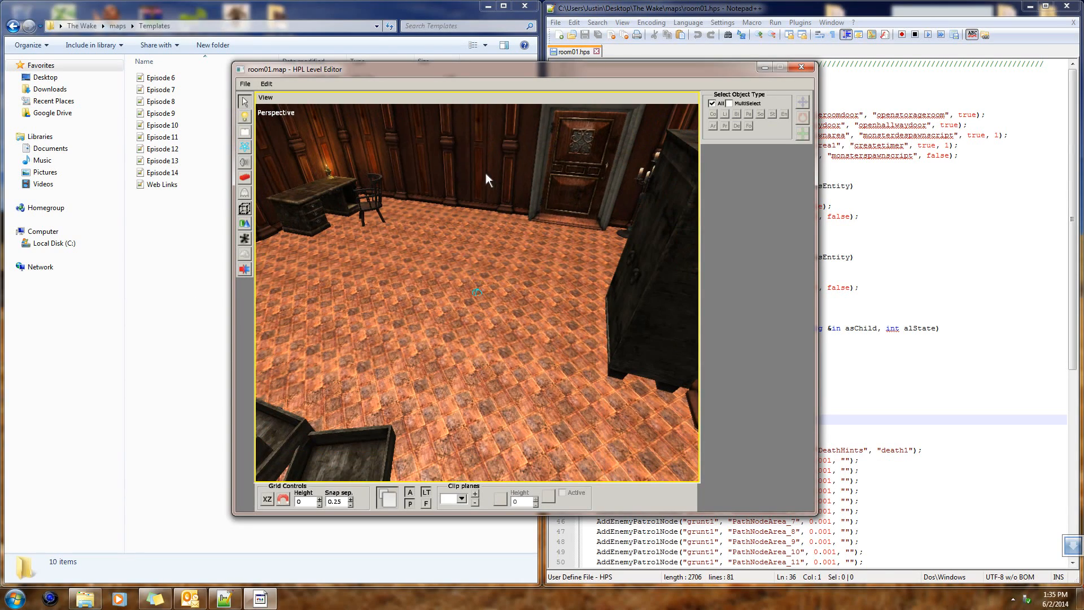
pyautogui.keyDown('alt'); pyautogui.moveTo(501, 373); pyautogui.dragTo(522, 382, button='middle'); pyautogui.keyUp('alt')
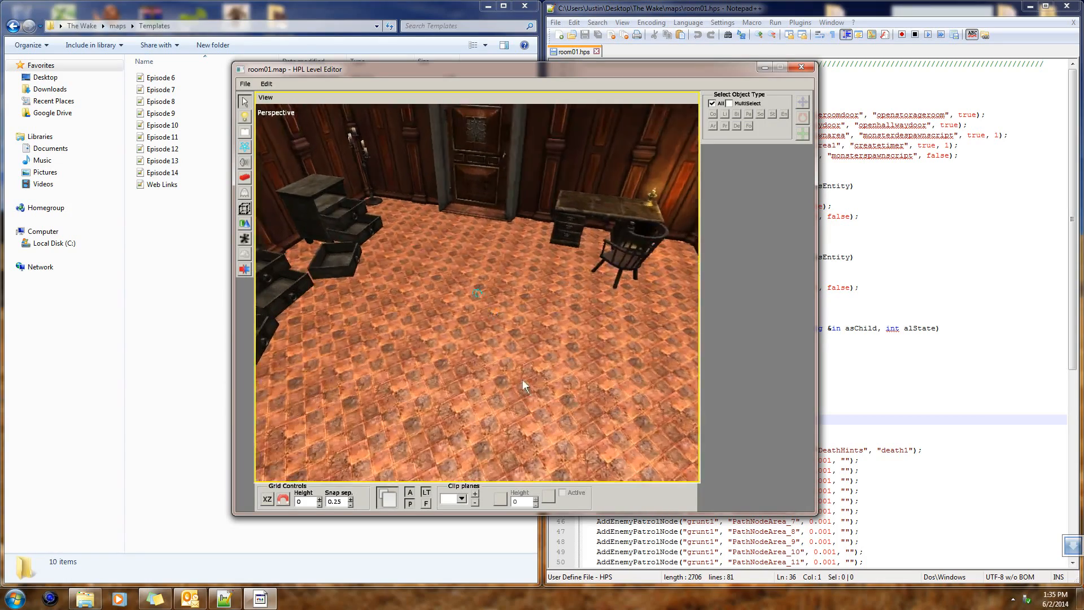
pyautogui.keyDown('alt'); pyautogui.moveTo(425, 367); pyautogui.dragTo(437, 346, button='middle'); pyautogui.keyUp('alt')
pyautogui.keyDown('alt'); pyautogui.moveTo(587, 336); pyautogui.dragTo(459, 345, button='middle'); pyautogui.keyUp('alt')
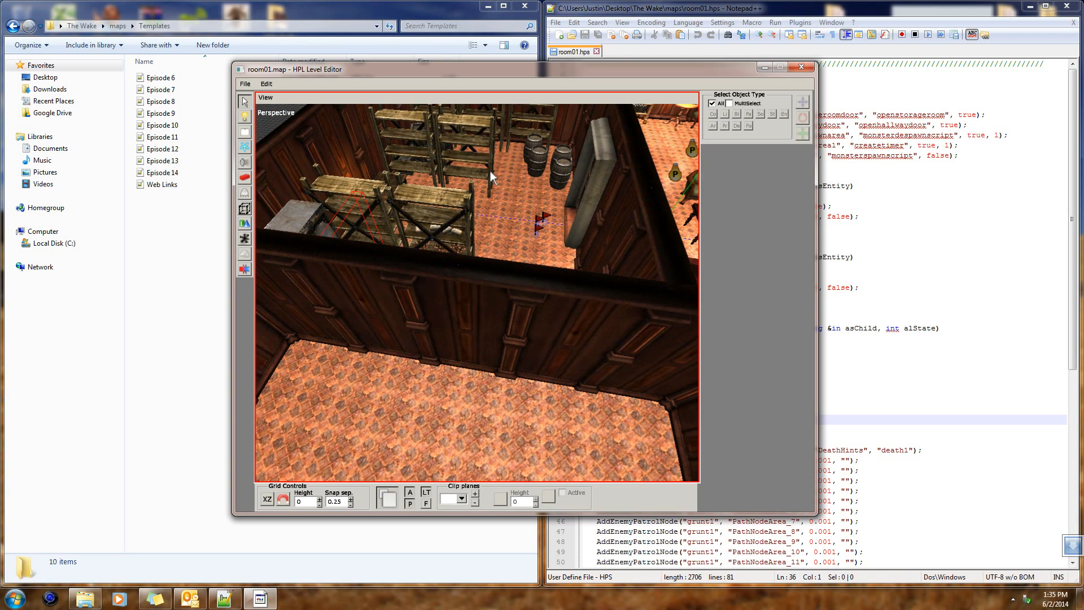
pyautogui.click(490, 175)
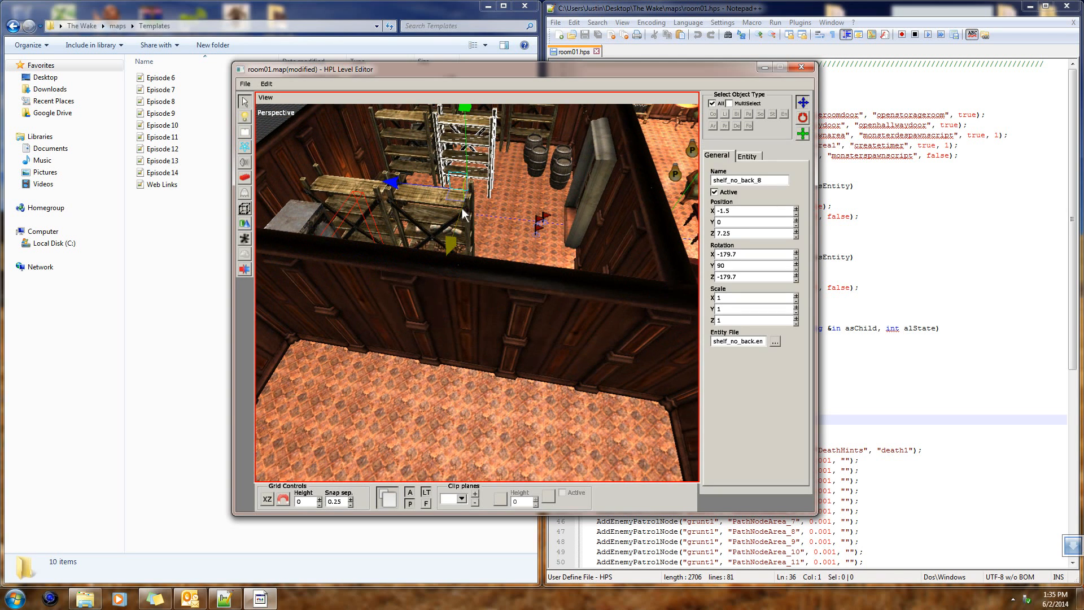
pyautogui.moveTo(458, 208); pyautogui.dragTo(310, 418)
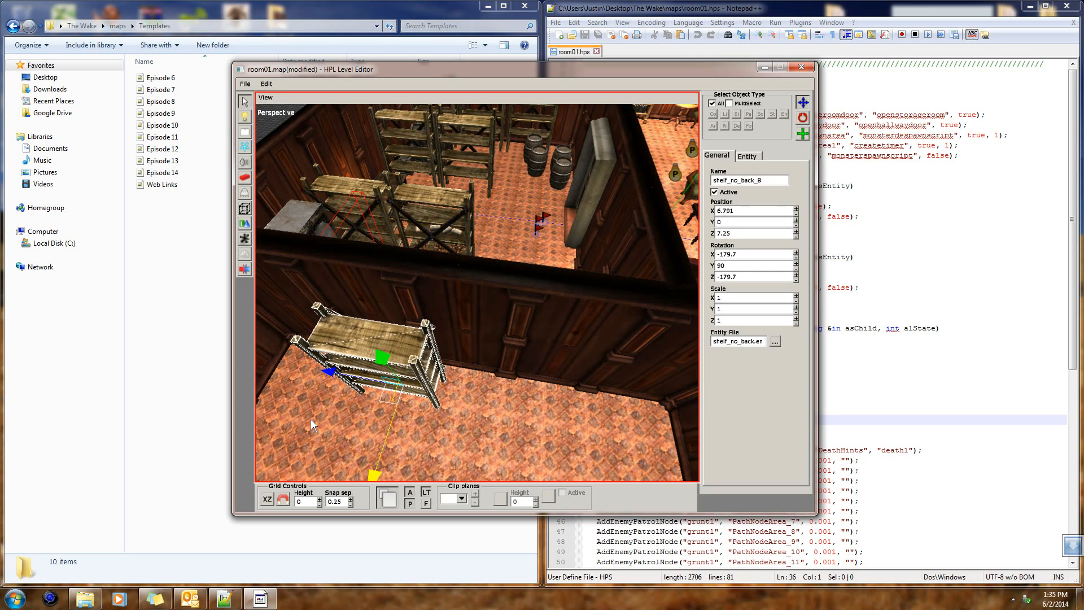
pyautogui.keyDown('alt'); pyautogui.moveTo(356, 428); pyautogui.dragTo(386, 394, button='middle'); pyautogui.keyUp('alt')
pyautogui.moveTo(387, 393); pyautogui.dragTo(286, 393)
pyautogui.keyDown('alt'); pyautogui.moveTo(286, 393); pyautogui.dragTo(491, 362, button='middle'); pyautogui.keyUp('alt')
# - Choose the table_nice_wood01 entity from the furniture category for placement
pyautogui.click(245, 178)
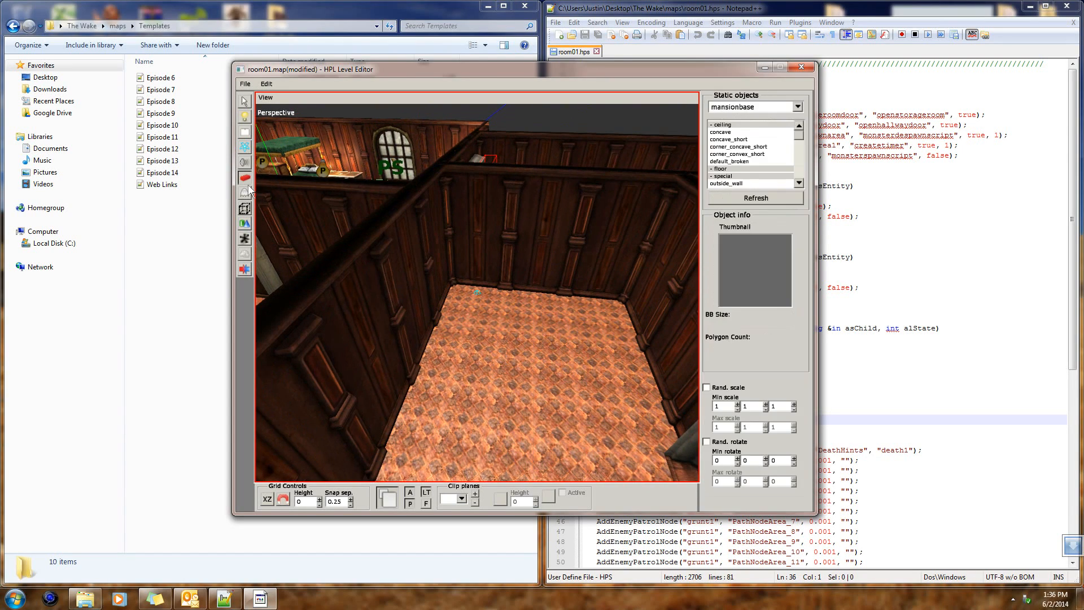
pyautogui.click(248, 193)
pyautogui.keyDown('alt'); pyautogui.moveTo(261, 195); pyautogui.dragTo(257, 198, button='middle'); pyautogui.keyUp('alt')
pyautogui.keyDown('alt'); pyautogui.moveTo(301, 171); pyautogui.dragTo(570, 317, button='middle'); pyautogui.keyUp('alt')
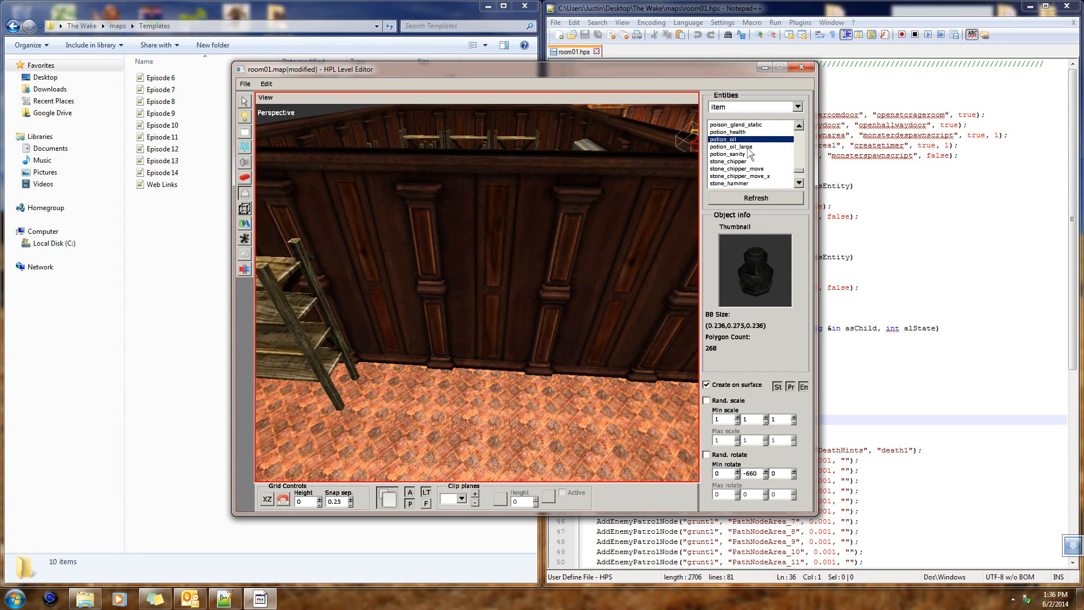
pyautogui.click(798, 107)
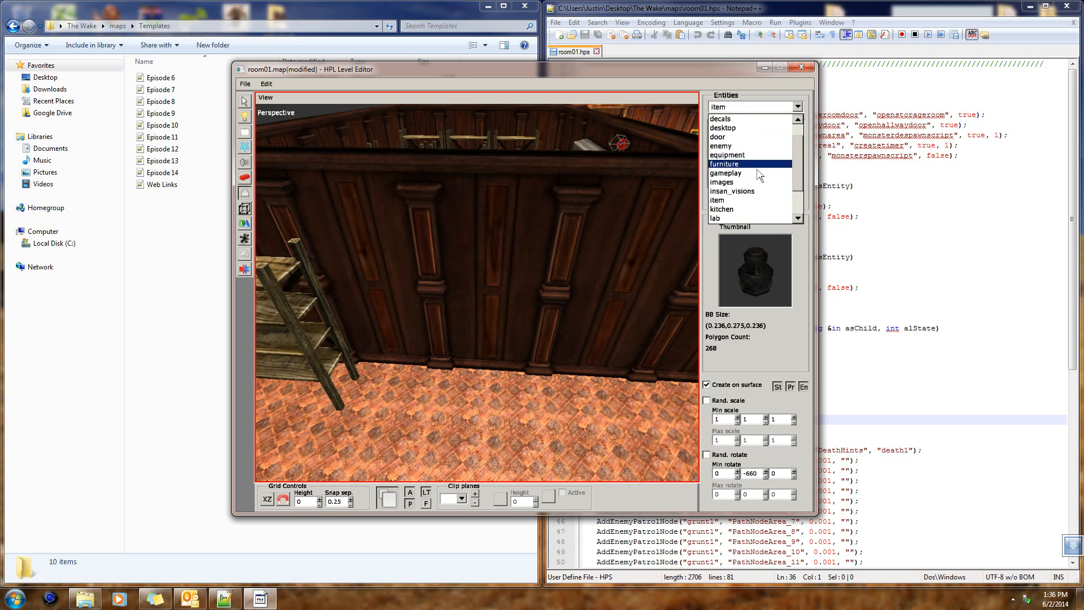
pyautogui.click(735, 164)
pyautogui.scroll(-2, 759, 163)
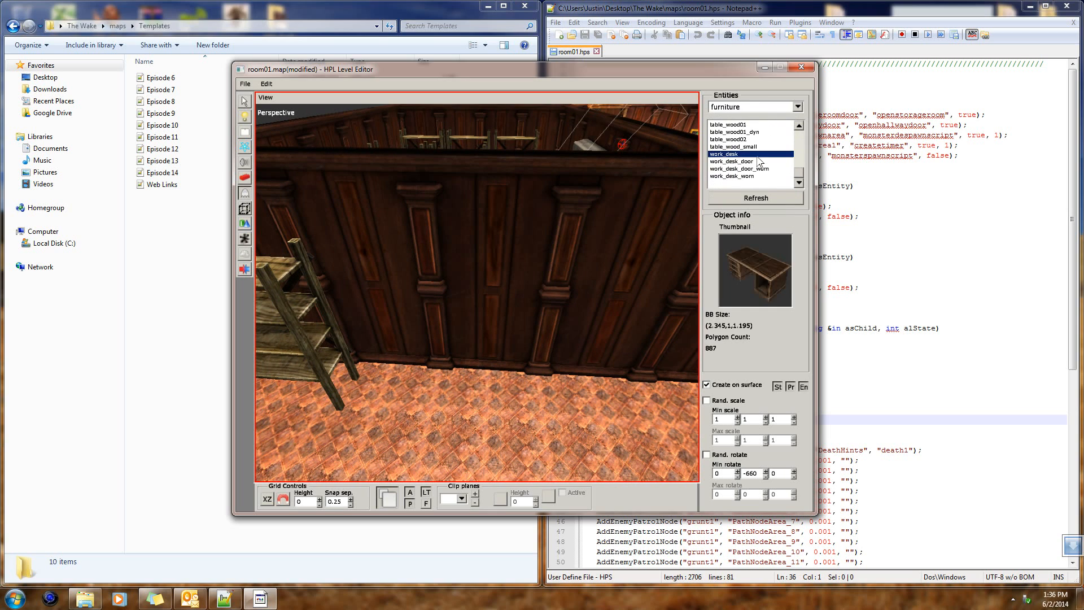
pyautogui.click(758, 140)
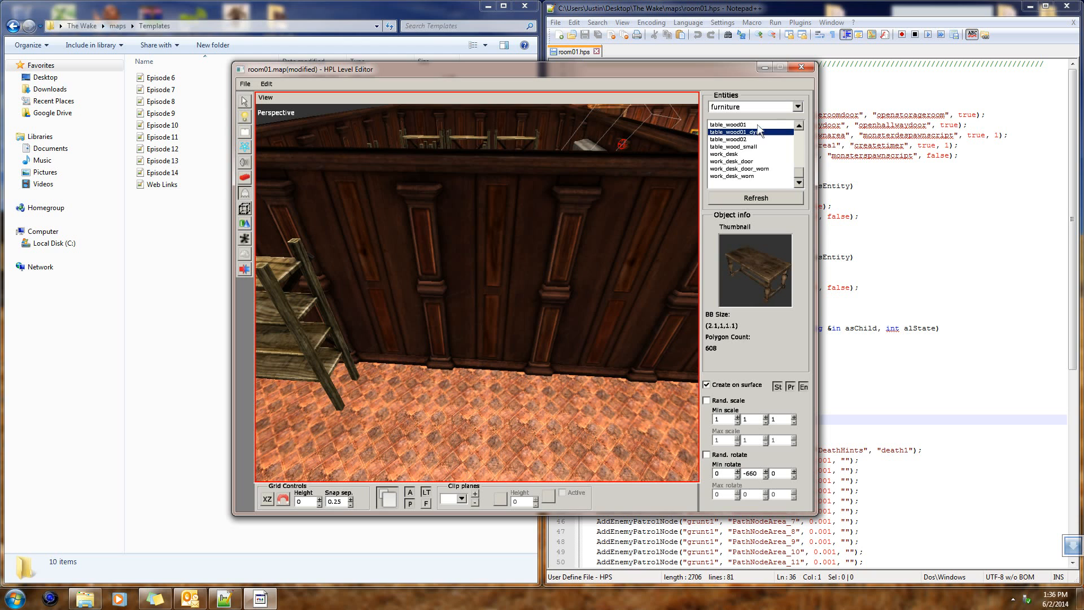
pyautogui.press('Up')
pyautogui.press('Up')
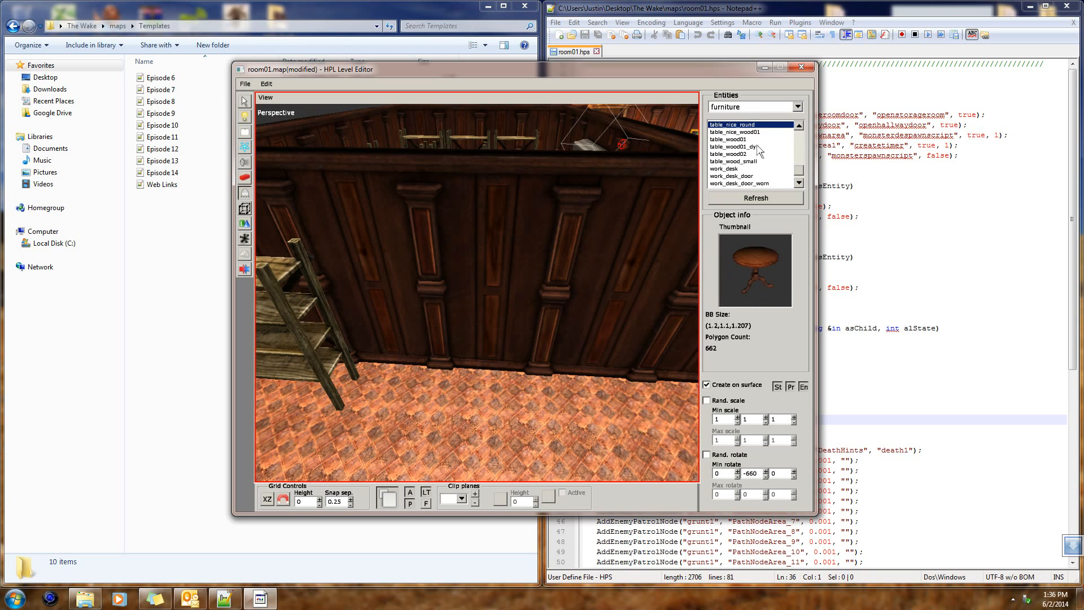
pyautogui.press('Down')
# - Place two table_nice_wood01 tables end to end along the empty room's wall, with Y rotation -720 and grid snapping on
pyautogui.keyDown('alt'); pyautogui.moveTo(729, 418); pyautogui.dragTo(579, 343); pyautogui.keyUp('alt')
pyautogui.keyDown('alt'); pyautogui.moveTo(564, 300); pyautogui.dragTo(536, 348); pyautogui.keyUp('alt')
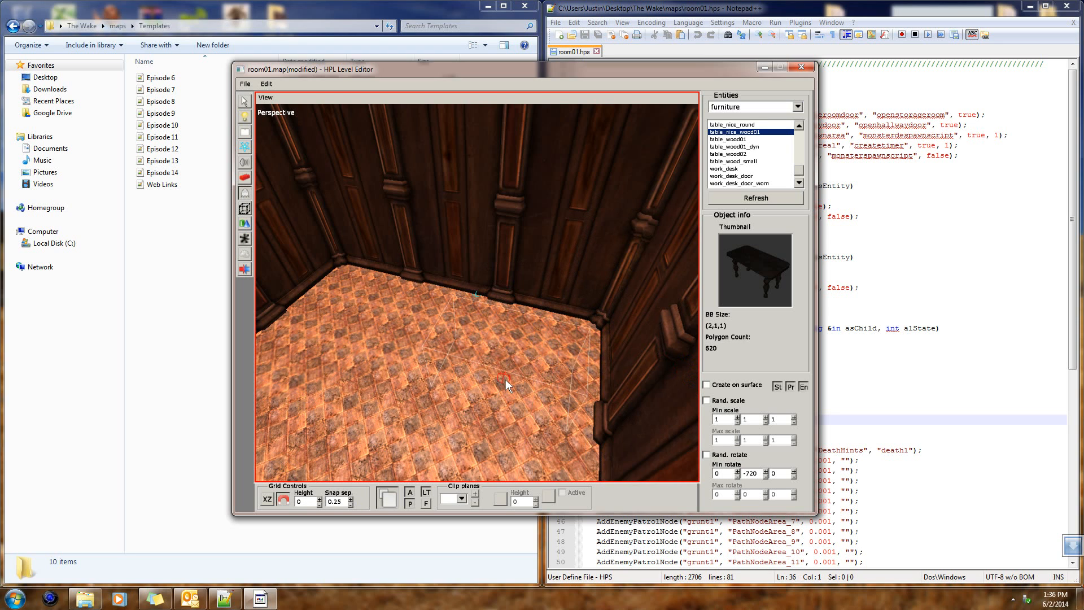
pyautogui.click(532, 329)
pyautogui.keyDown('alt'); pyautogui.moveTo(532, 329); pyautogui.dragTo(430, 321); pyautogui.keyUp('alt')
pyautogui.click(434, 323)
pyautogui.keyDown('alt'); pyautogui.moveTo(512, 357); pyautogui.dragTo(553, 424); pyautogui.keyUp('alt')
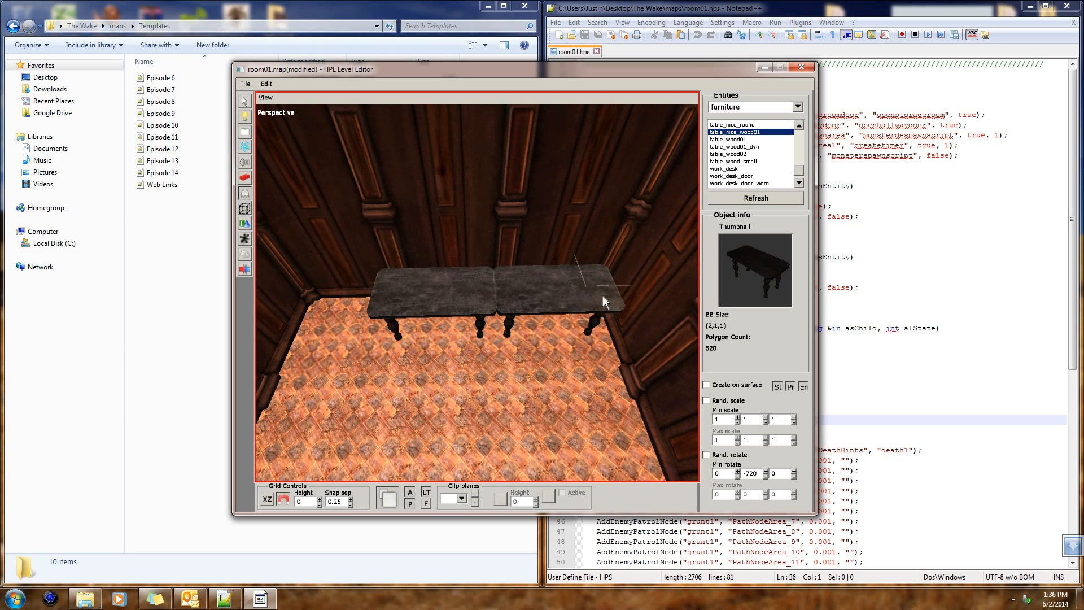
# - Browse the other furniture entities and switch the entity category to storage
pyautogui.click(737, 182)
pyautogui.click(743, 154)
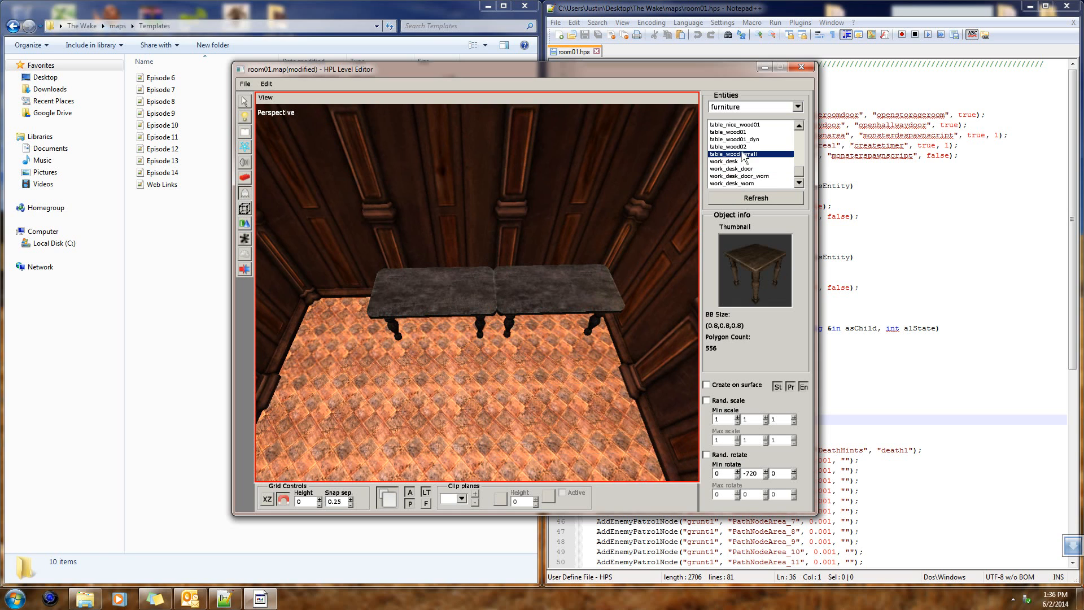
pyautogui.scroll(3, 745, 148)
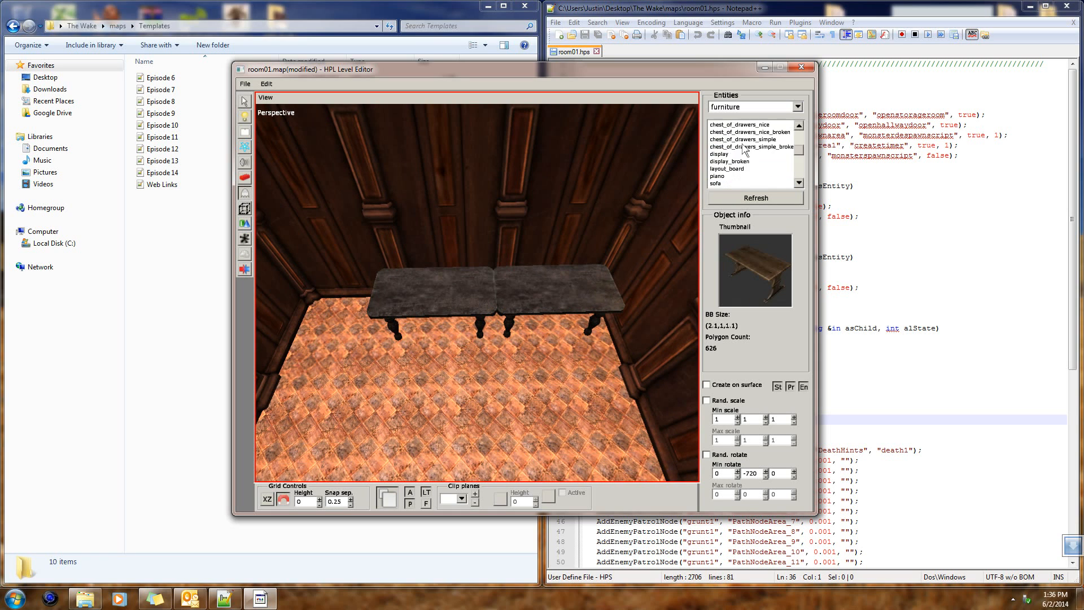
pyautogui.click(797, 106)
pyautogui.moveTo(799, 155); pyautogui.dragTo(806, 179)
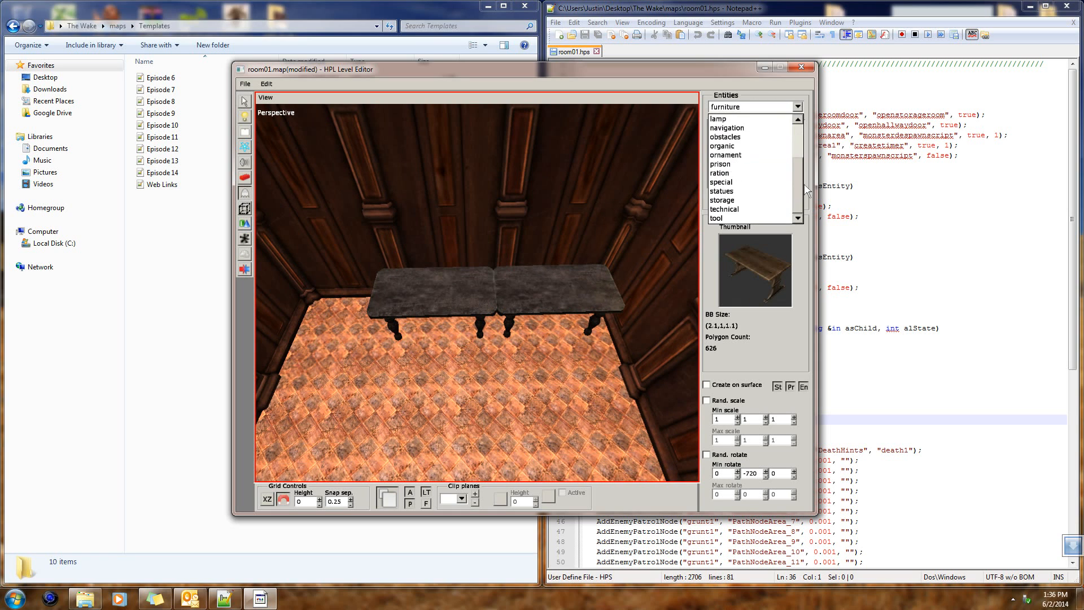
pyautogui.click(723, 201)
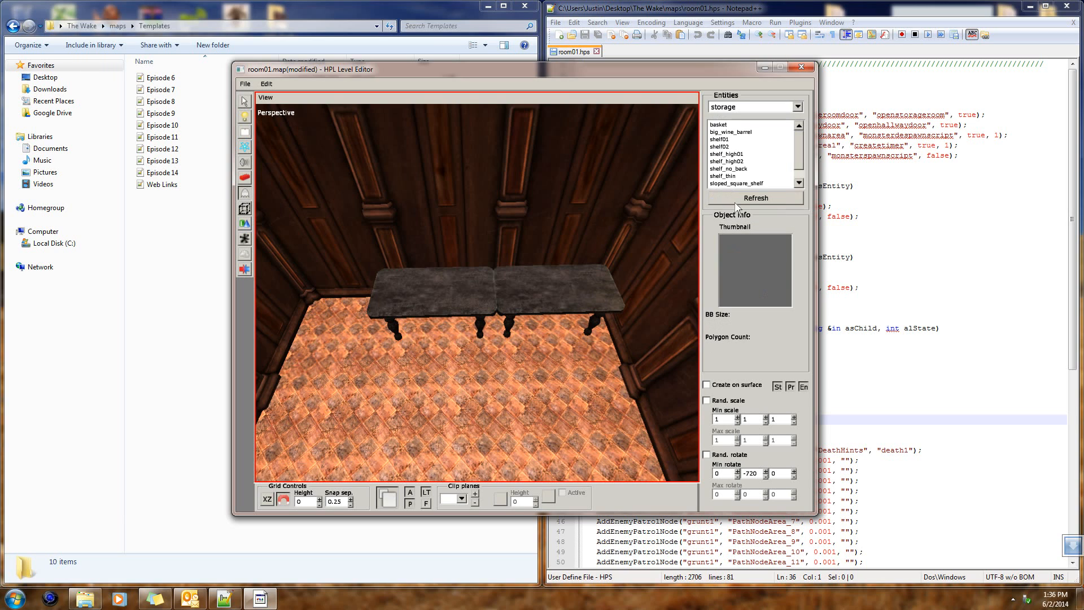
# - Go through the storage entities and choose storage_box_wood02_moveable
pyautogui.click(742, 153)
pyautogui.click(736, 125)
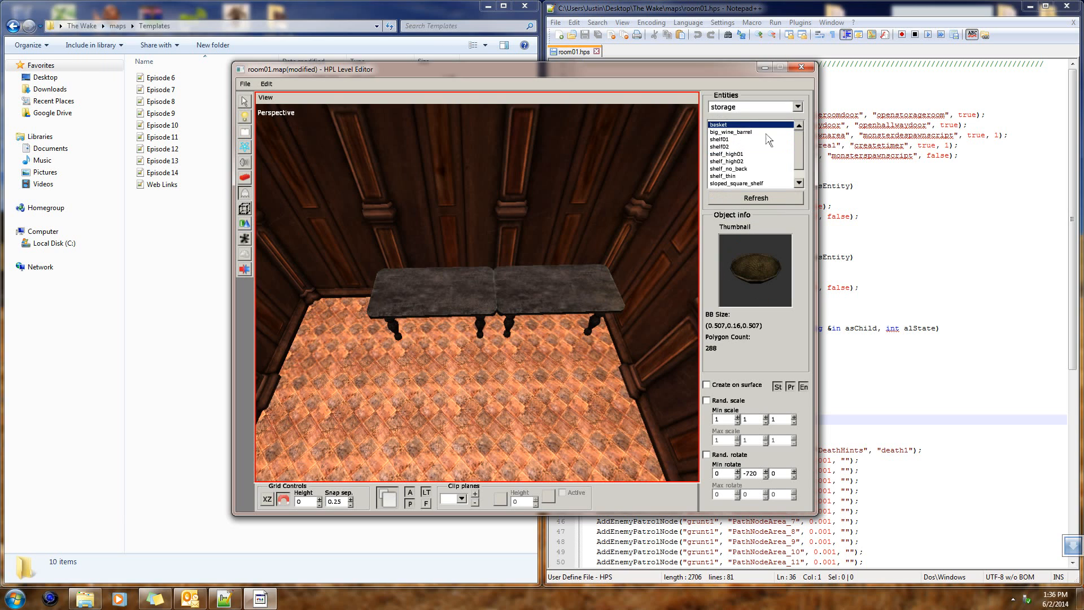
pyautogui.click(800, 184)
pyautogui.click(757, 176)
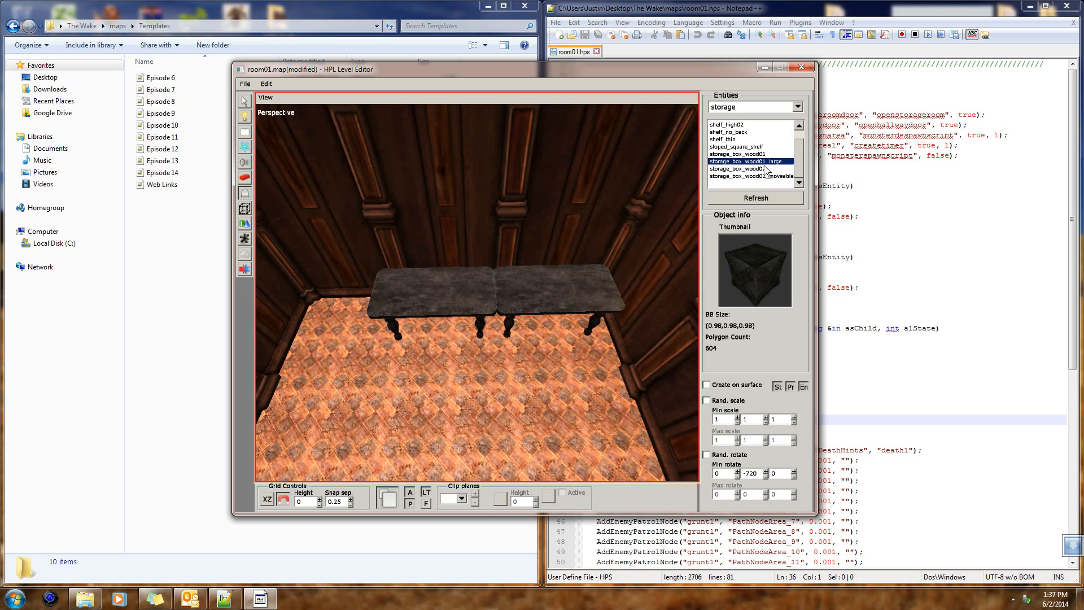
pyautogui.press('Up')
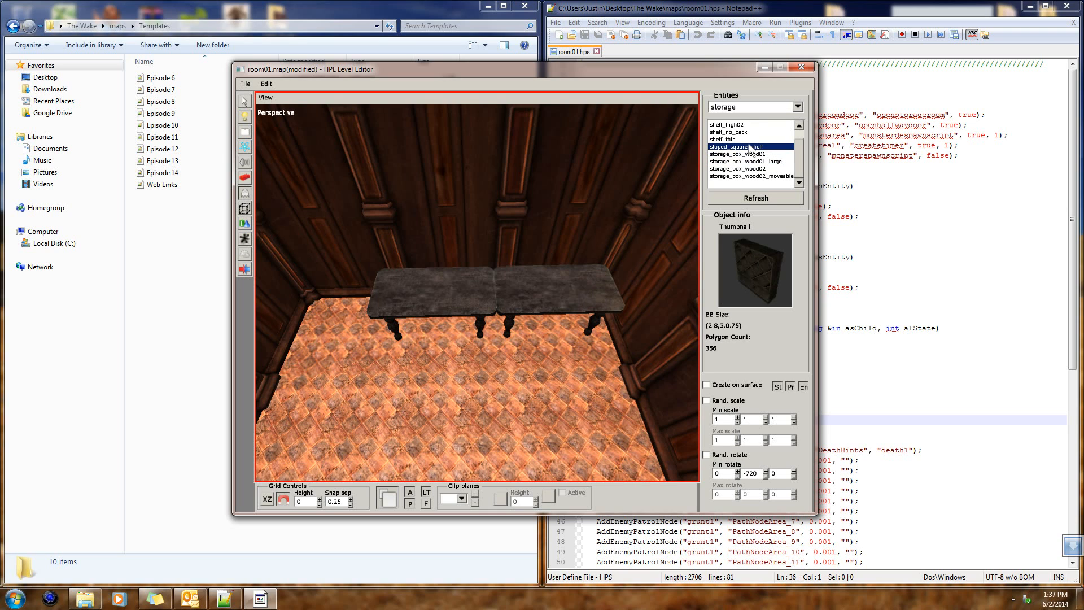
pyautogui.press('Up')
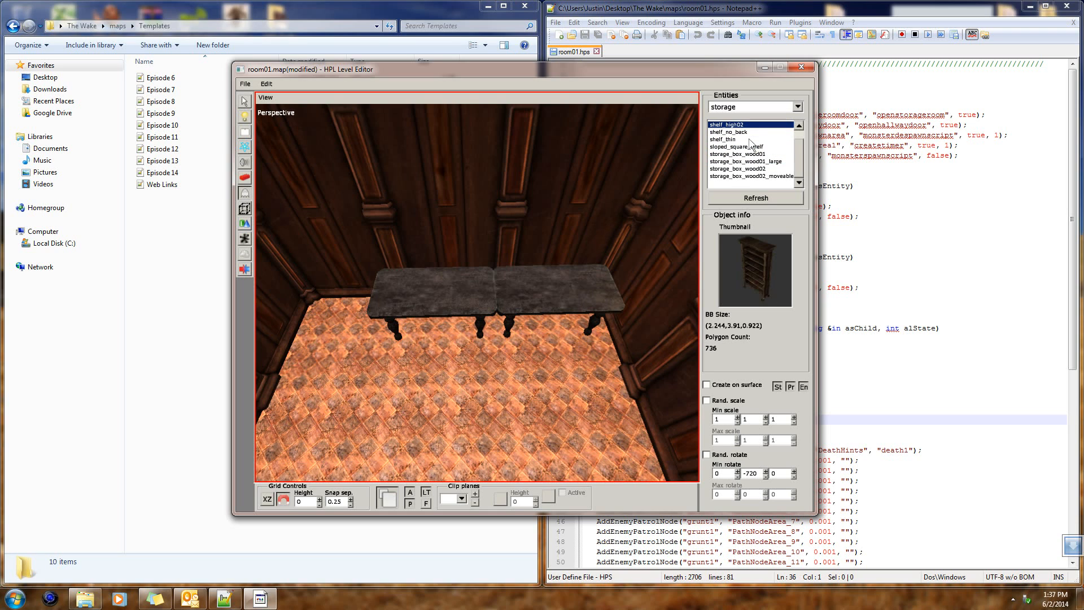
pyautogui.press('Up')
pyautogui.press('Up')
pyautogui.press('Up')
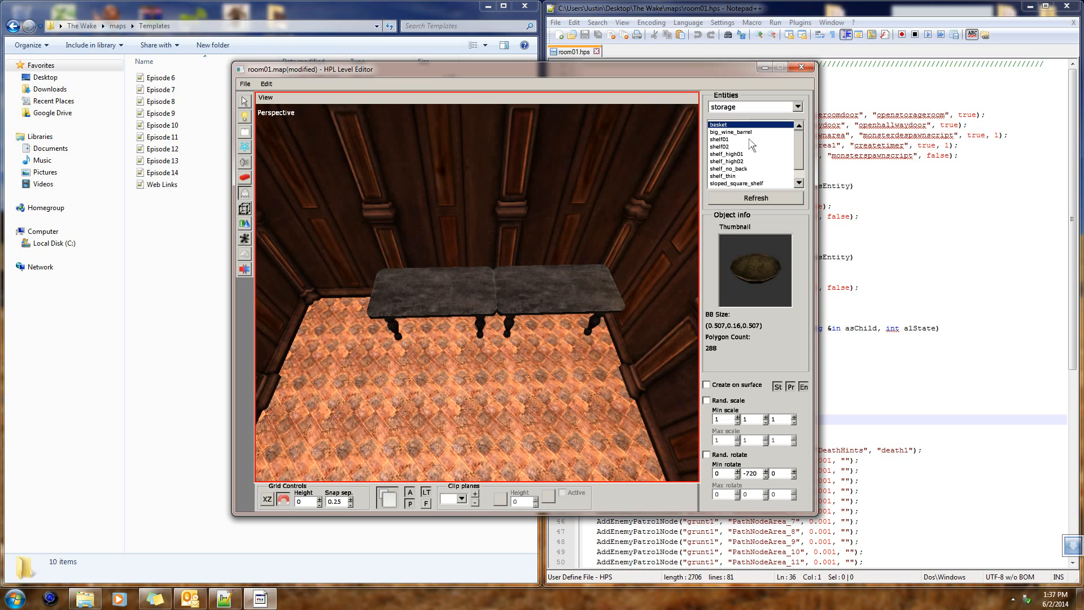
pyautogui.press('Down')
pyautogui.press('Down')
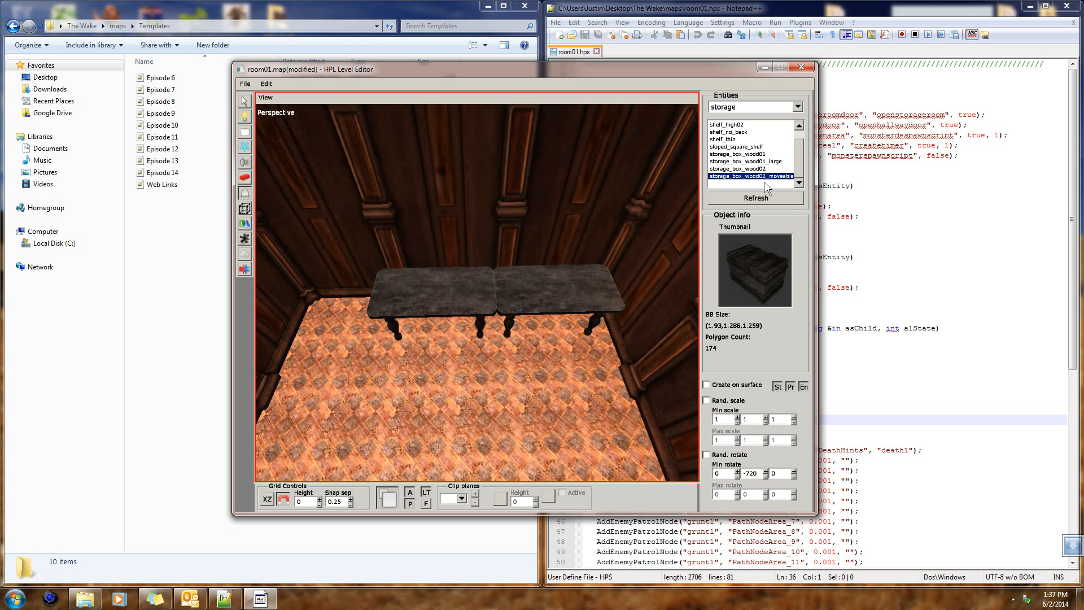
# - Place the wooden storage box on the floor beside the door, rotated to Y -810, undoing the misplaced attempts
pyautogui.click(540, 398)
pyautogui.keyDown('alt'); pyautogui.moveTo(540, 399); pyautogui.dragTo(402, 333, button='middle'); pyautogui.keyUp('alt')
pyautogui.hotkey('ctrl', 'z')
pyautogui.scroll(-5, 341, 333)
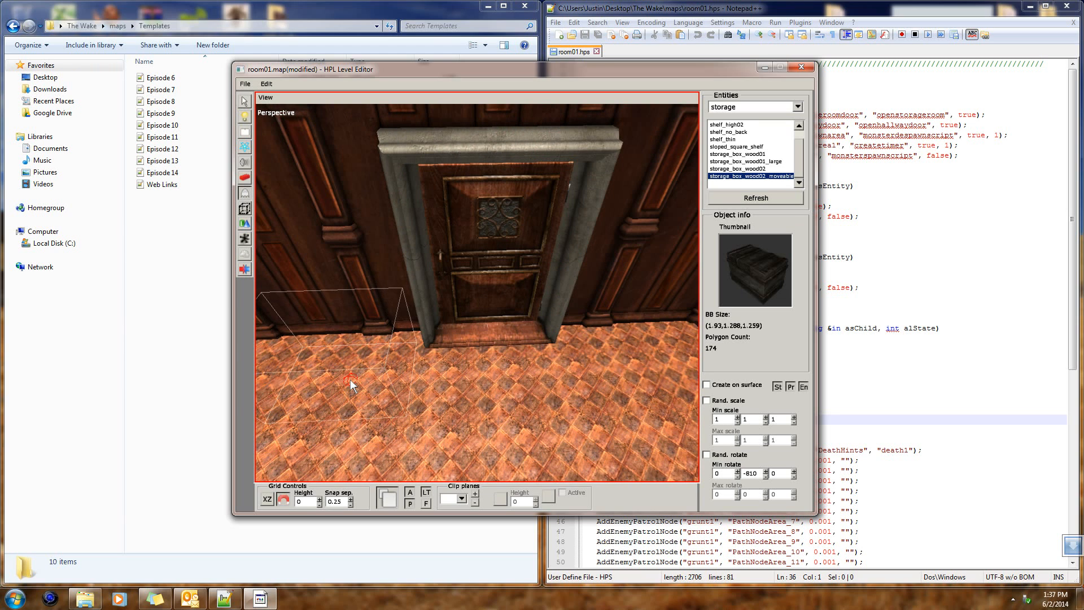
pyautogui.click(337, 376)
pyautogui.hotkey('ctrl', 'z')
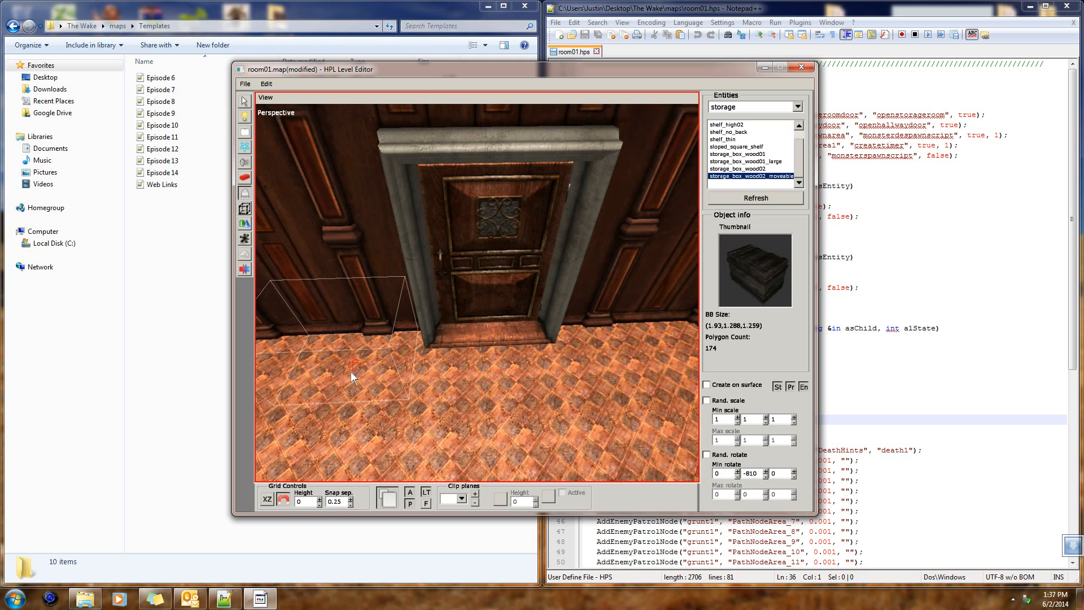
pyautogui.click(350, 376)
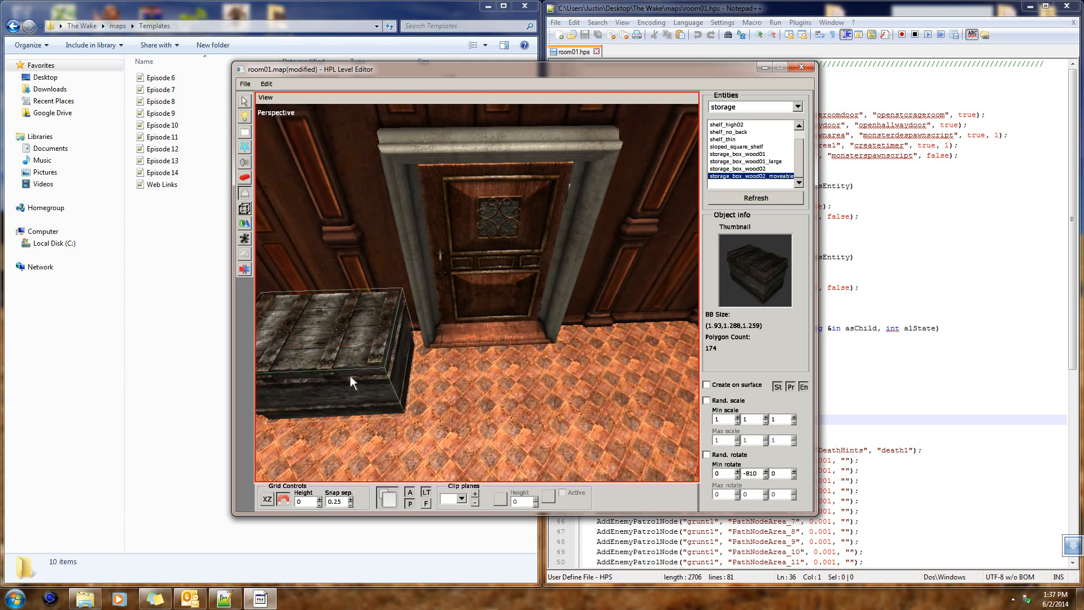
# - Place a second storage_box_wood02_moveable in the corner on the other side of the door
pyautogui.moveTo(351, 375); pyautogui.dragTo(502, 367, button='middle')
pyautogui.click(355, 383)
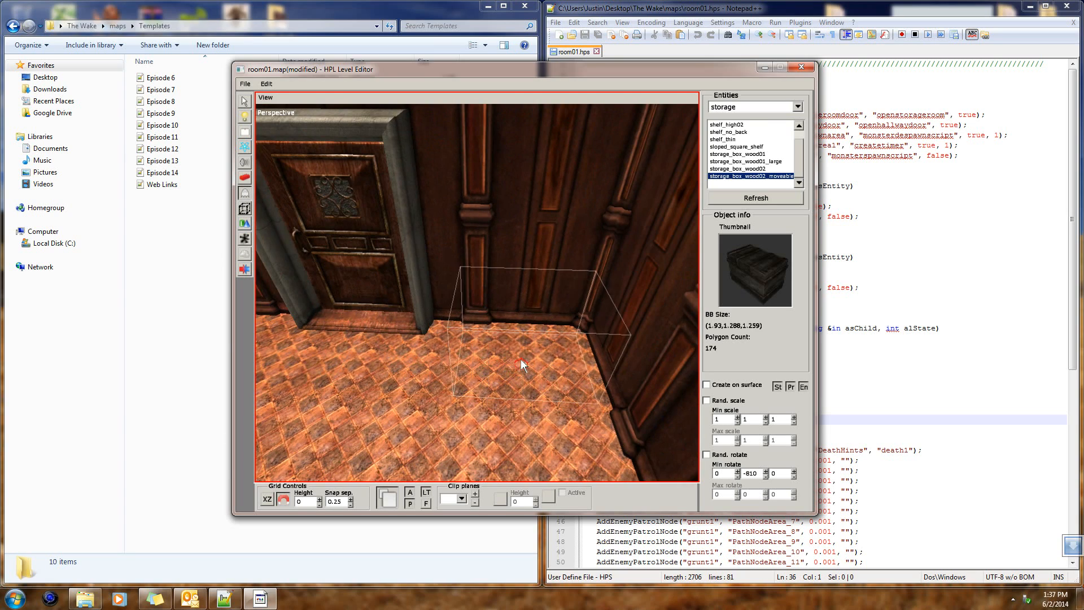
pyautogui.click(529, 364)
# - Move the second storage box closer to the corner walls, to X 11.128, Z 9.464
pyautogui.moveTo(554, 371); pyautogui.dragTo(206, 195, button='middle')
pyautogui.click(245, 101)
pyautogui.click(452, 367)
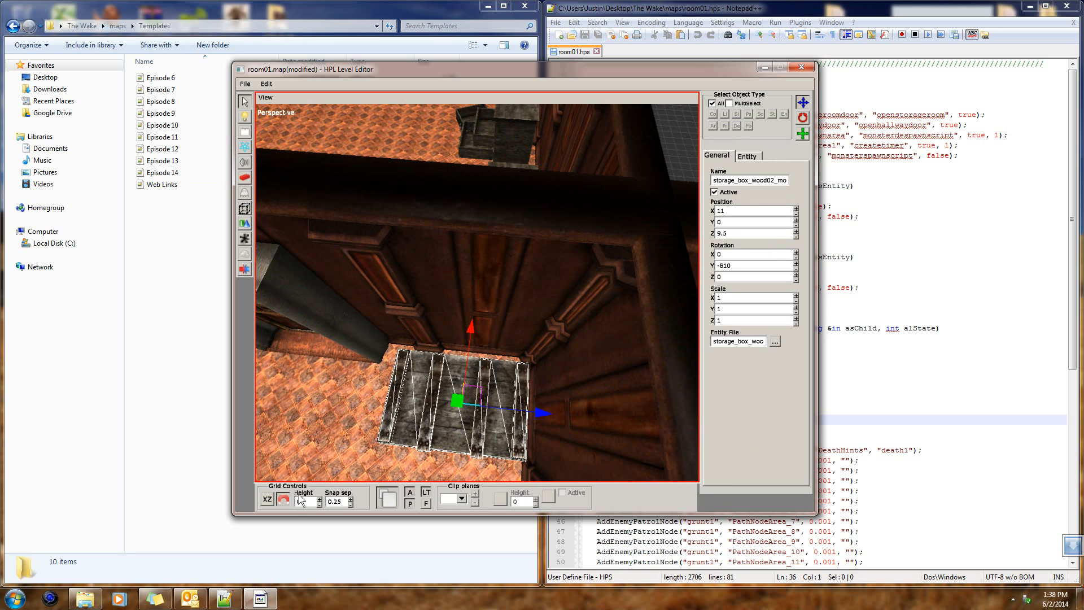
pyautogui.moveTo(429, 396); pyautogui.dragTo(466, 352, button='middle')
pyautogui.moveTo(467, 352); pyautogui.dragTo(468, 350)
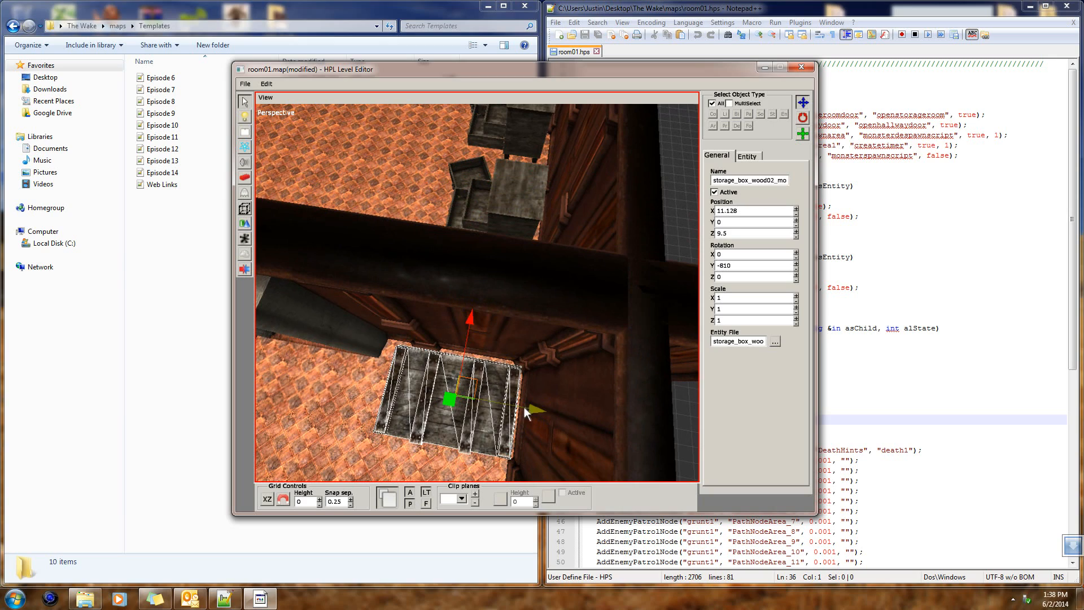
pyautogui.moveTo(525, 408); pyautogui.dragTo(532, 411)
pyautogui.moveTo(529, 411); pyautogui.dragTo(559, 404, button='middle')
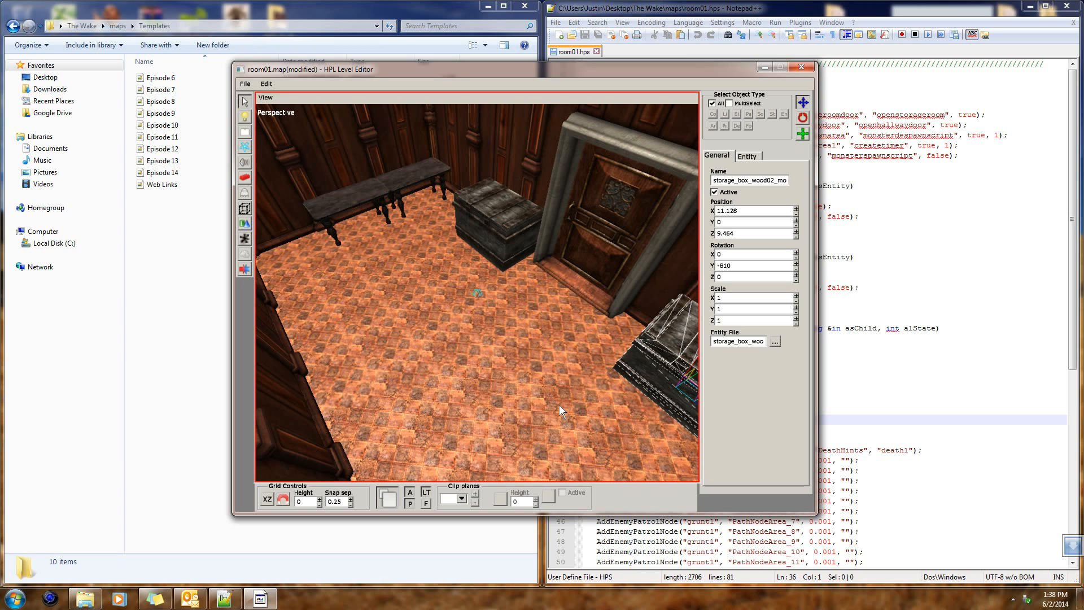
# - Examine the furnished rooms, the doorways and the empty hallway of the extended map from several angles
pyautogui.moveTo(520, 361); pyautogui.dragTo(502, 298, button='middle')
pyautogui.moveTo(524, 361); pyautogui.dragTo(547, 290, button='middle')
pyautogui.scroll(-5, 404, 293)
pyautogui.moveTo(421, 299); pyautogui.dragTo(483, 250, button='middle')
pyautogui.click(409, 316)
pyautogui.moveTo(409, 316); pyautogui.dragTo(585, 346, button='middle')
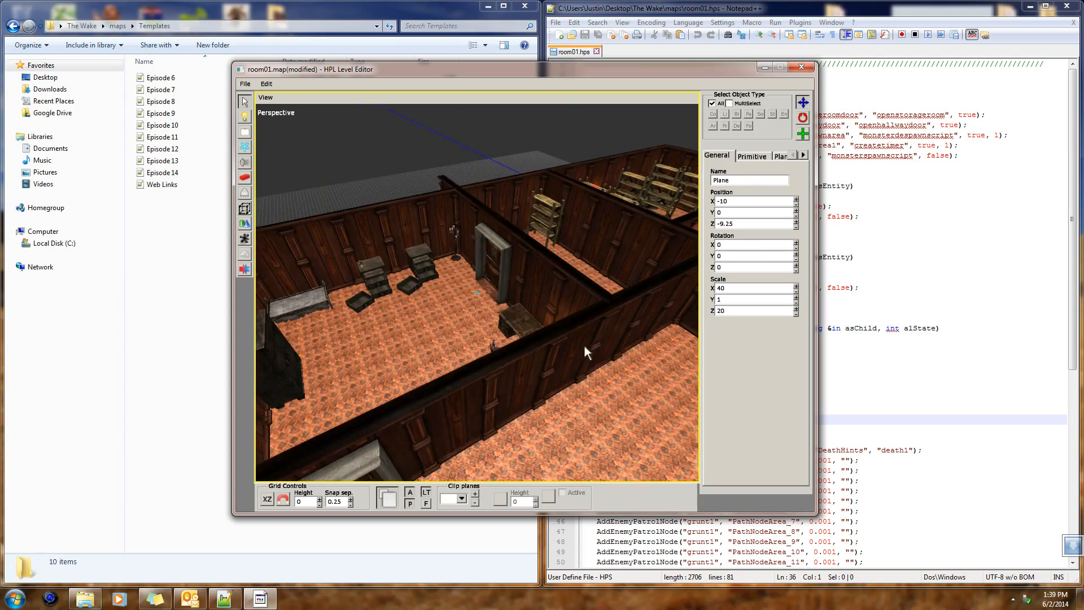
pyautogui.moveTo(422, 347); pyautogui.dragTo(487, 370, button='middle')
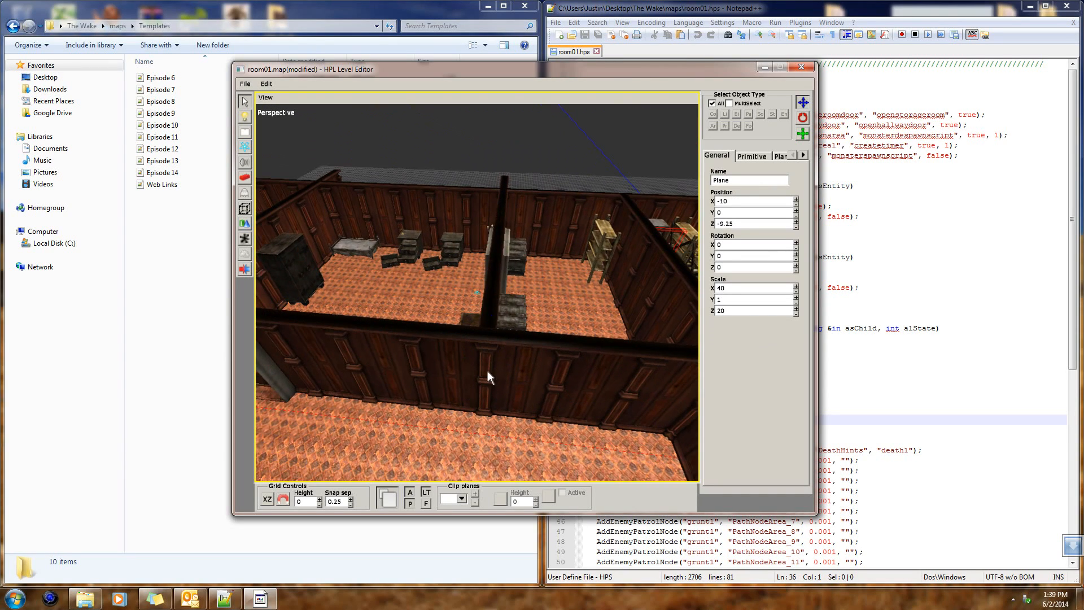
pyautogui.moveTo(472, 275); pyautogui.dragTo(407, 350, button='middle')
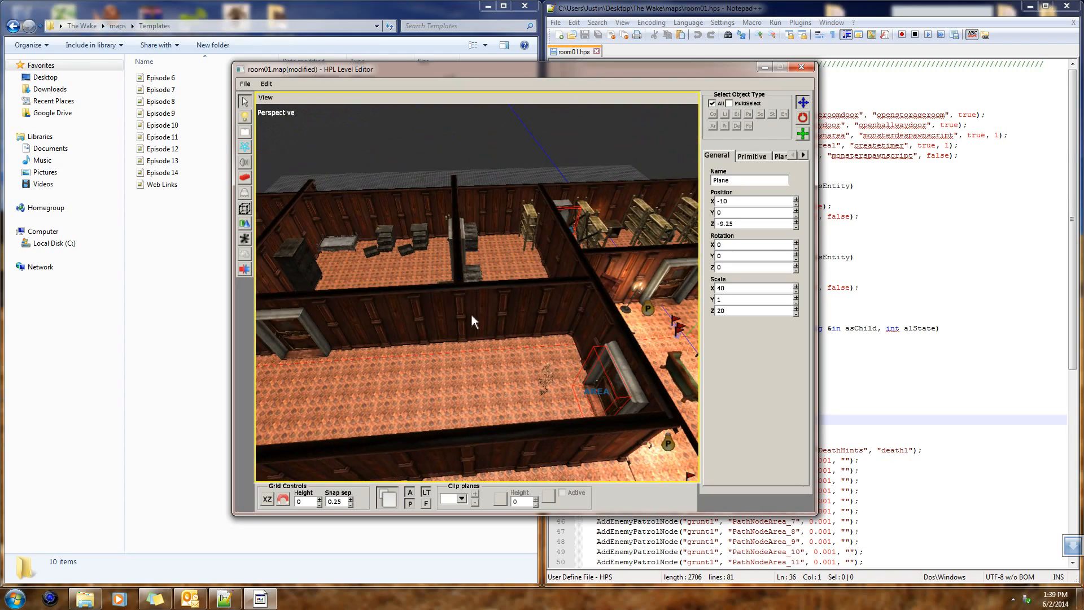
pyautogui.moveTo(461, 287); pyautogui.dragTo(476, 338, button='middle')
pyautogui.moveTo(544, 340)
pyautogui.mouseDown(button='middle')
pyautogui.moveTo(436, 337)
pyautogui.moveTo(532, 341)
pyautogui.mouseUp(button='middle')
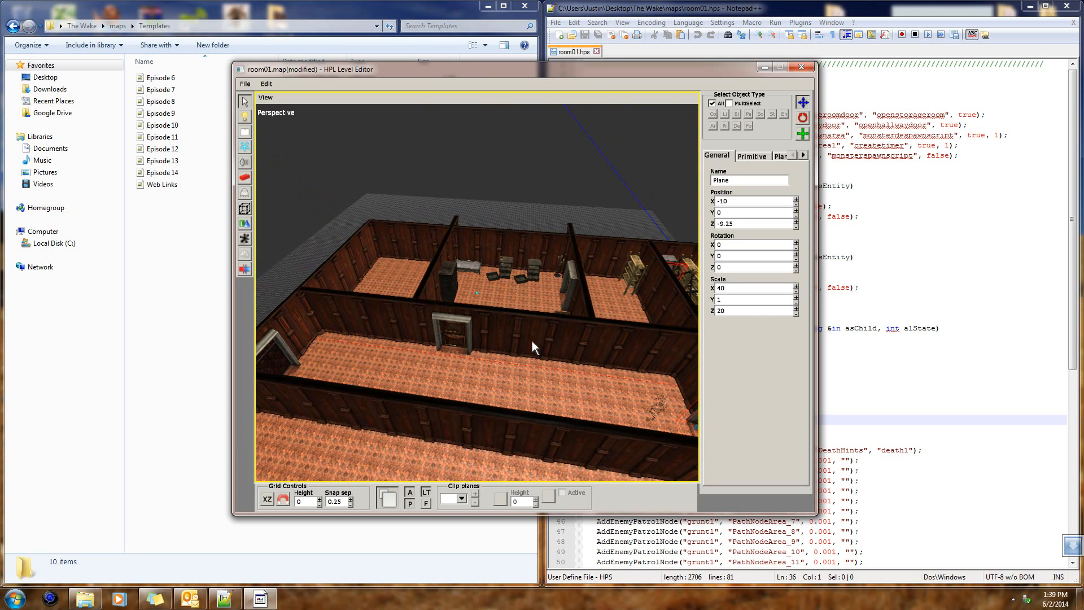
pyautogui.moveTo(517, 331); pyautogui.dragTo(604, 320, button='middle')
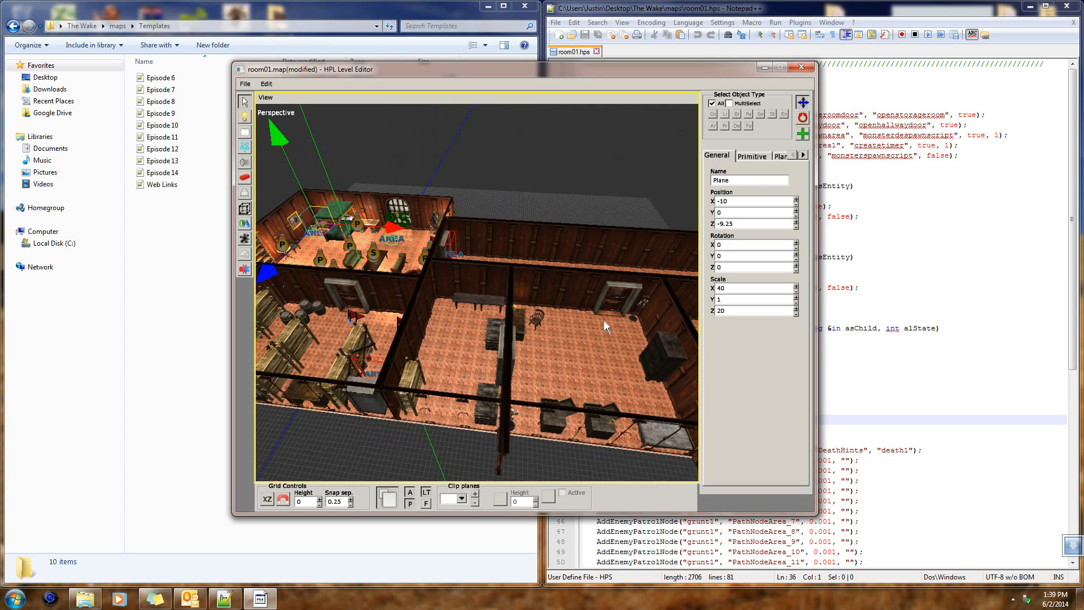
pyautogui.scroll(6, 604, 317)
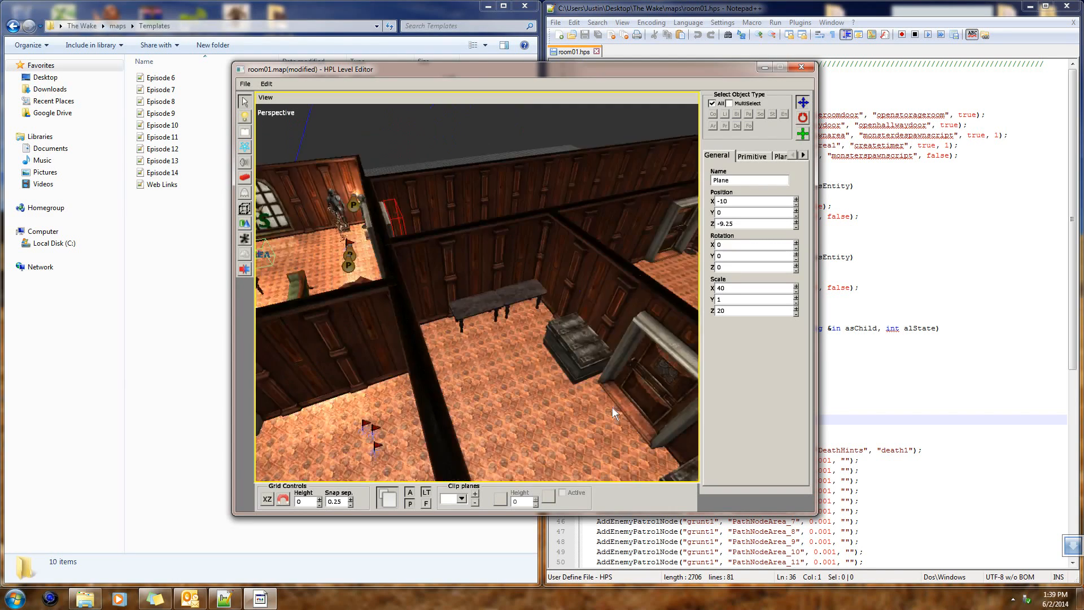
# - Save the room01 map with the newly placed furniture and storage boxes
pyautogui.moveTo(612, 406); pyautogui.dragTo(483, 341, button='middle')
pyautogui.hotkey('ctrl', 's')
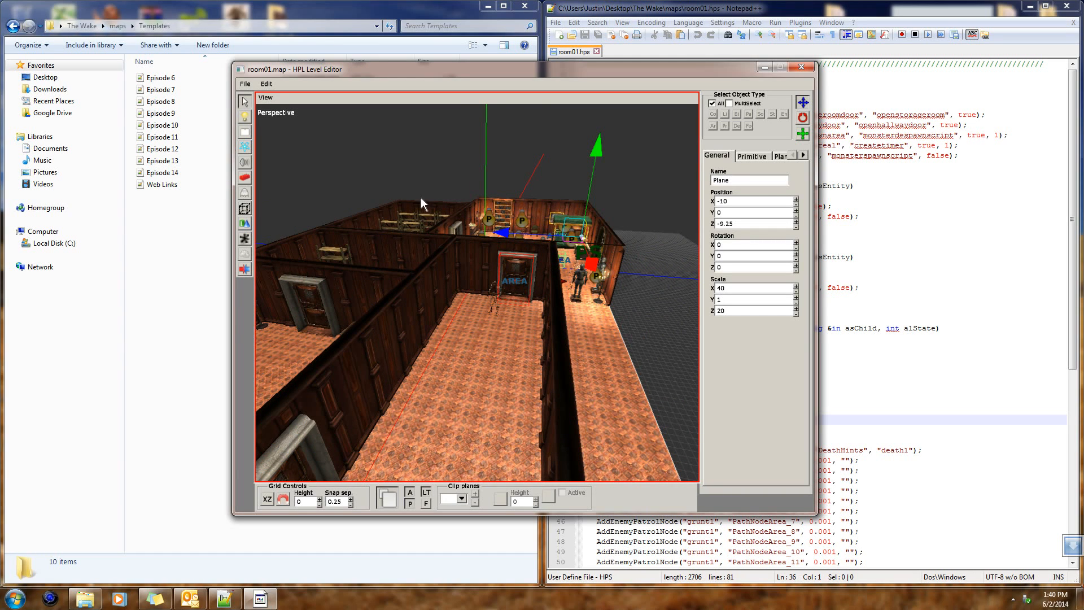
pyautogui.keyDown('alt'); pyautogui.moveTo(557, 210); pyautogui.dragTo(608, 236); pyautogui.keyUp('alt')
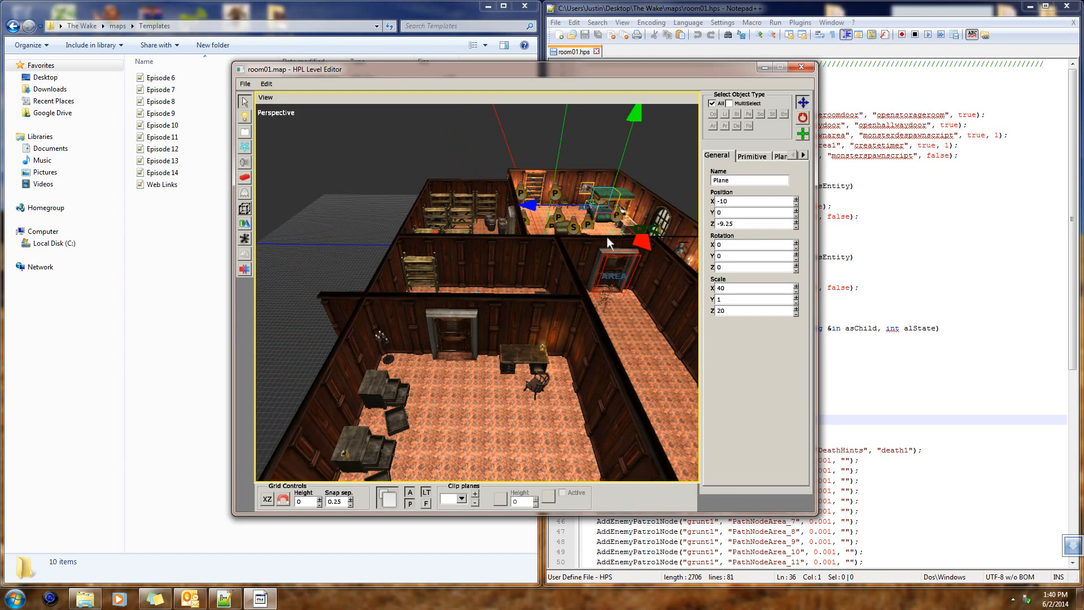
pyautogui.keyDown('alt'); pyautogui.moveTo(609, 341); pyautogui.dragTo(476, 381); pyautogui.keyUp('alt')
pyautogui.moveTo(469, 297)
pyautogui.keyDown('alt'); pyautogui.mouseDown()
pyautogui.moveTo(526, 412)
pyautogui.moveTo(609, 406)
pyautogui.moveTo(347, 252)
pyautogui.moveTo(547, 269)
pyautogui.moveTo(464, 299)
pyautogui.moveTo(446, 281)
pyautogui.moveTo(412, 338)
pyautogui.moveTo(506, 293)
pyautogui.moveTo(489, 380)
pyautogui.moveTo(396, 394)
pyautogui.moveTo(444, 404)
pyautogui.moveTo(541, 398)
pyautogui.moveTo(600, 340)
pyautogui.moveTo(595, 351)
pyautogui.mouseUp(); pyautogui.keyUp('alt')
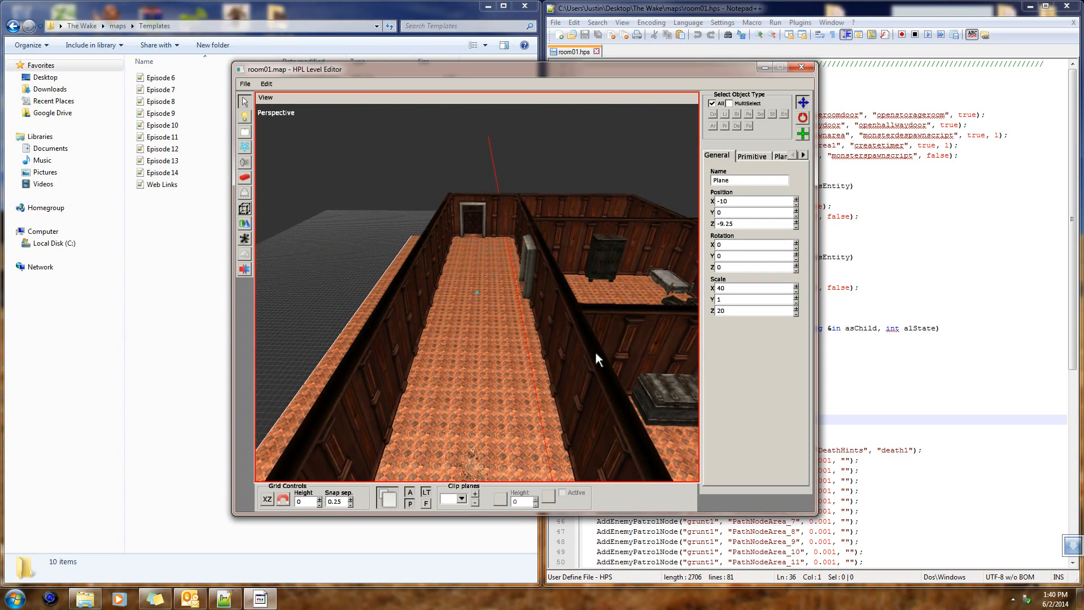